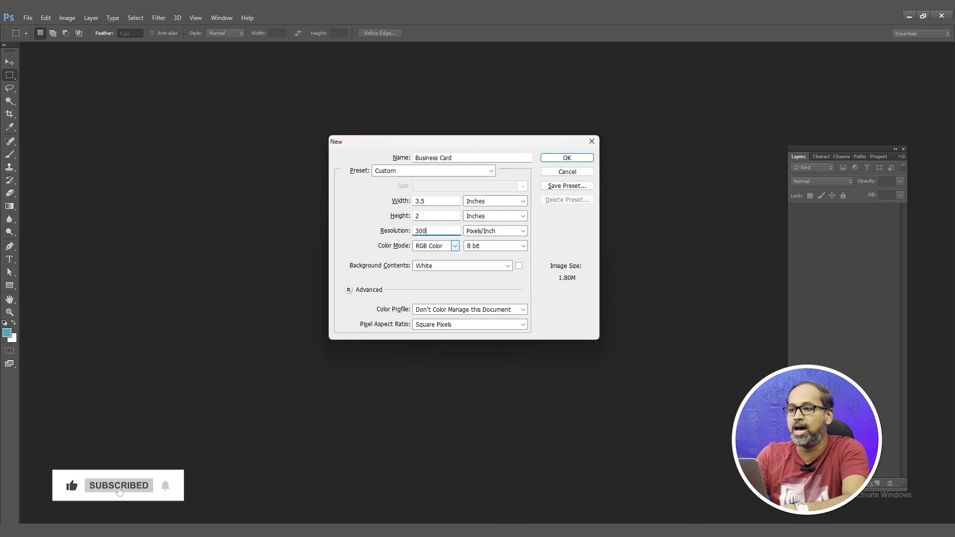
Set the new Business Card document's color mode to CMYK Color and create it.
click(456, 246)
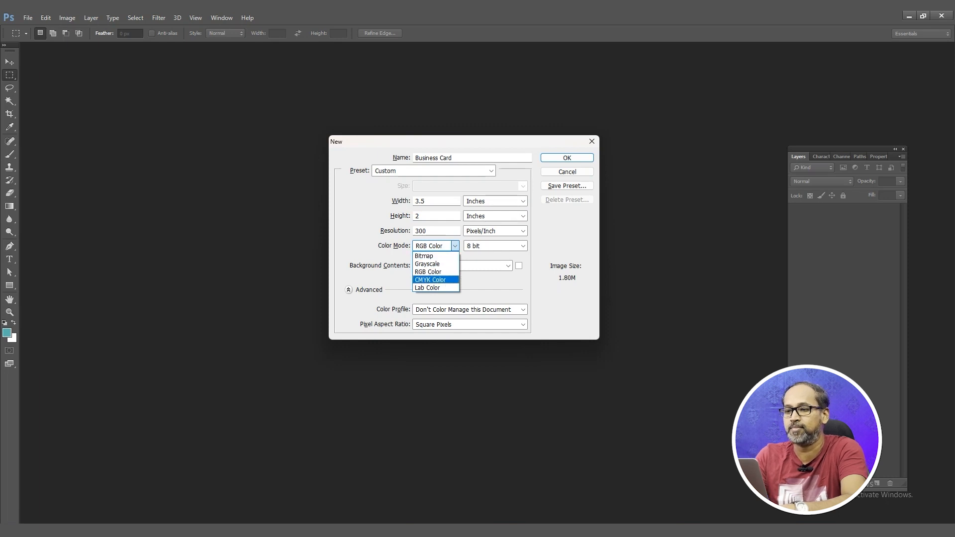
click(431, 280)
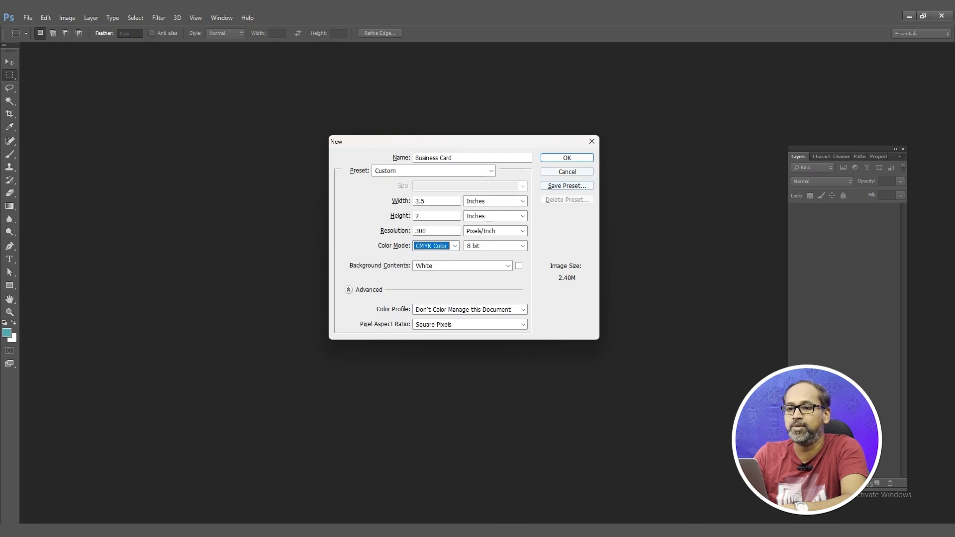
key(Return)
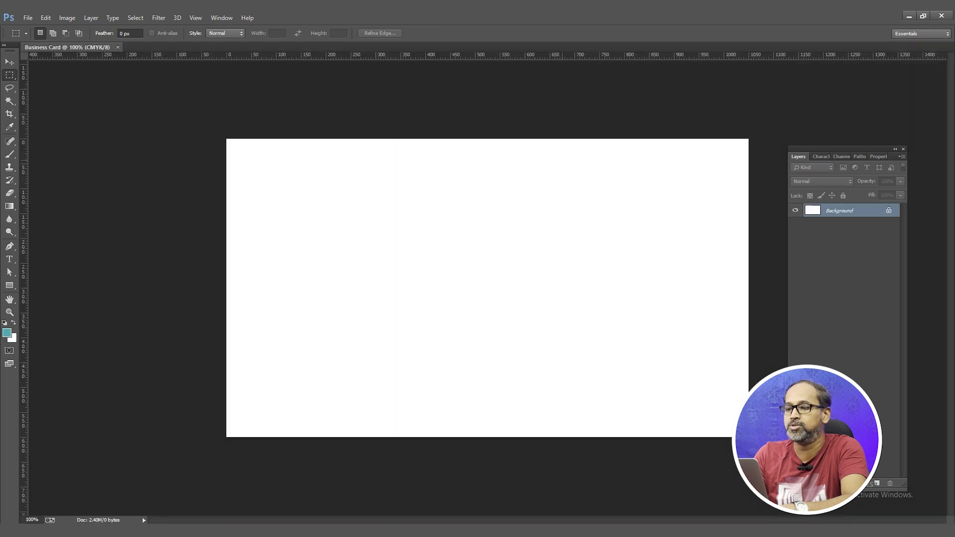
Place guides along all four edges of the canvas.
drag(23, 199, 226, 199)
drag(23, 219, 749, 228)
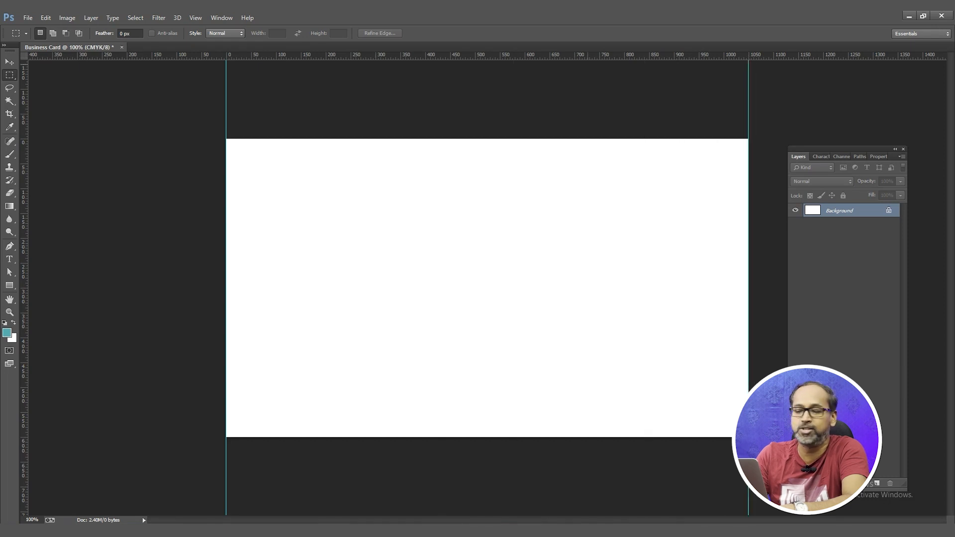
drag(588, 55, 587, 139)
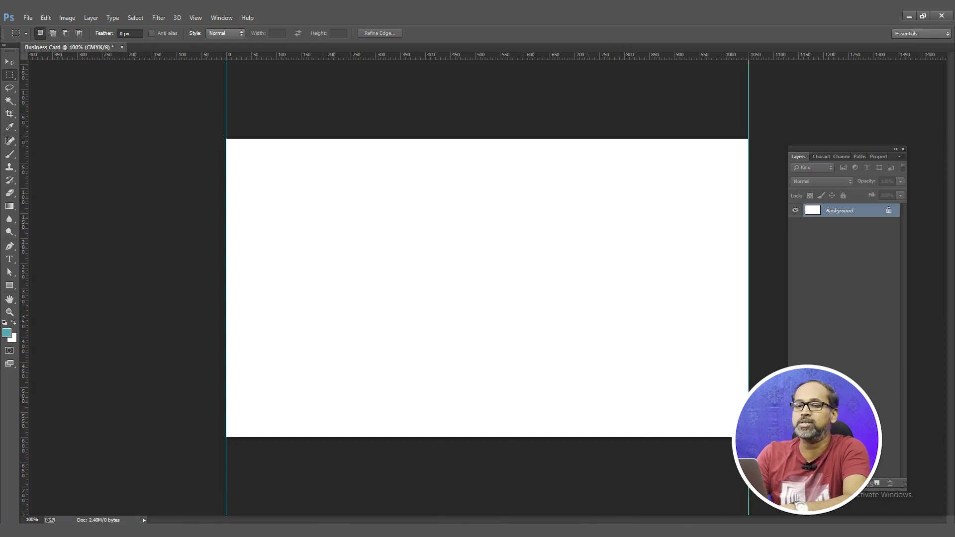
drag(507, 56, 517, 437)
key(v)
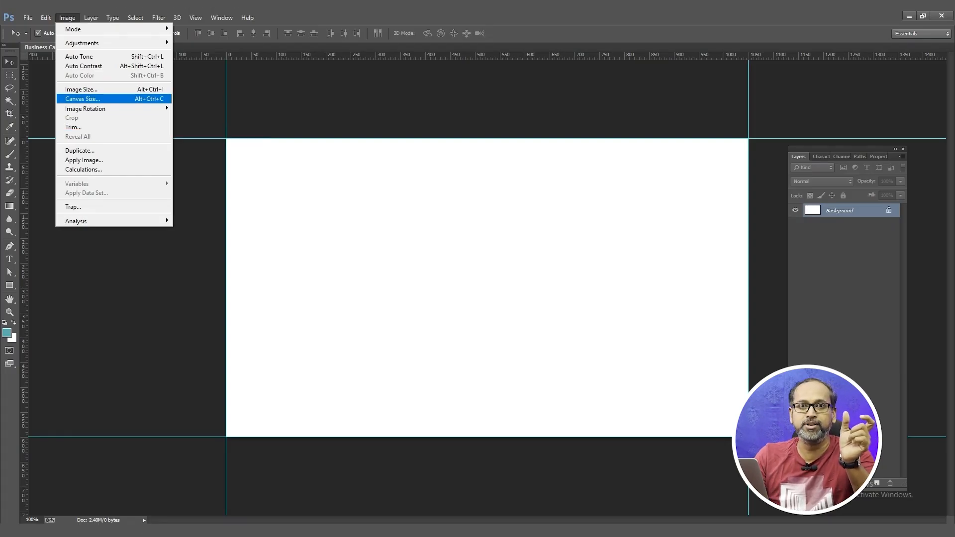
Extend the canvas relative to its size by 0.25 inches in both width and height, anchored at the center.
click(82, 99)
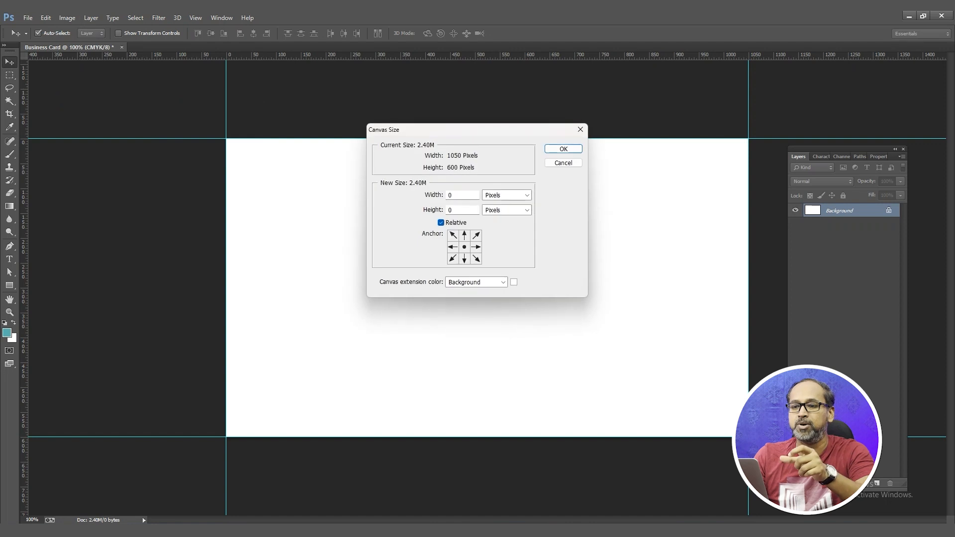
click(527, 195)
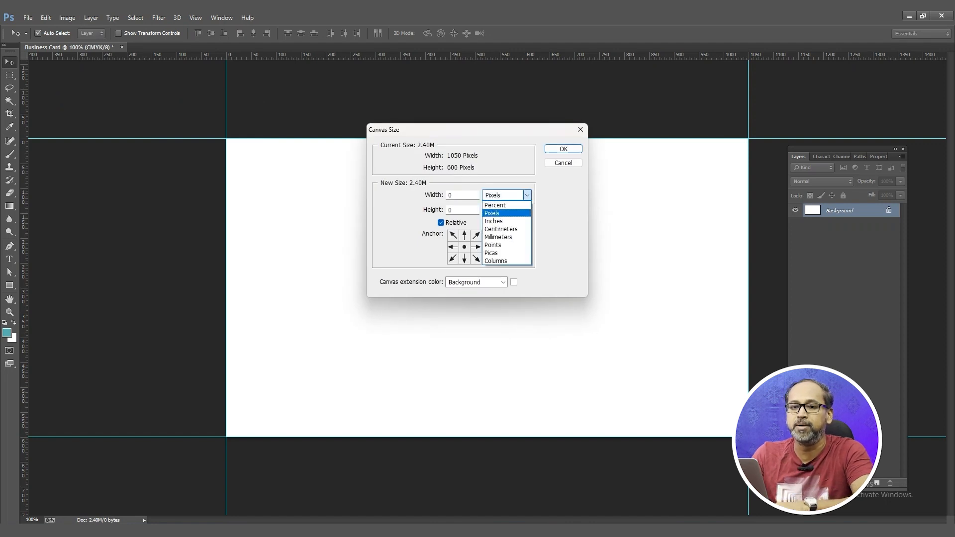
click(514, 221)
click(453, 195)
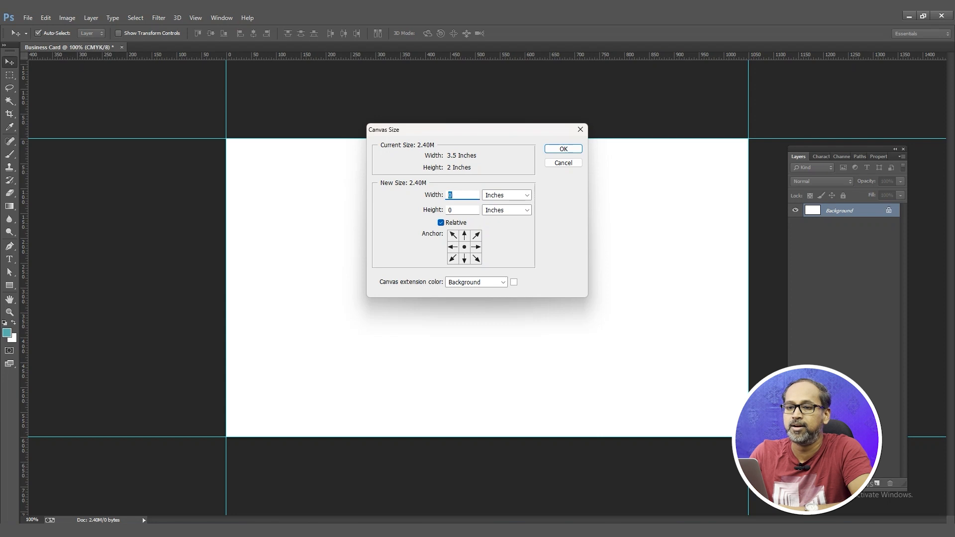
text(0.)
key(Tab)
key(Tab)
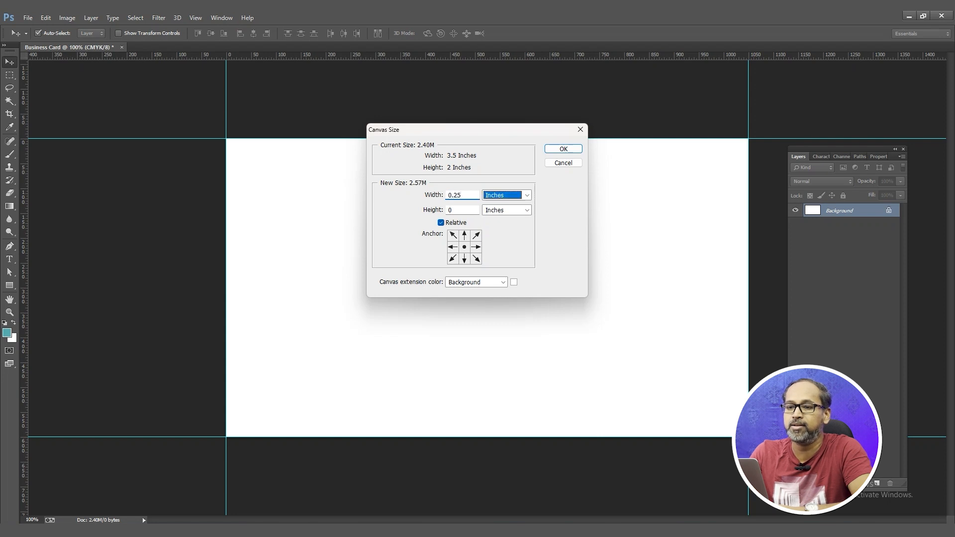
text(0.25)
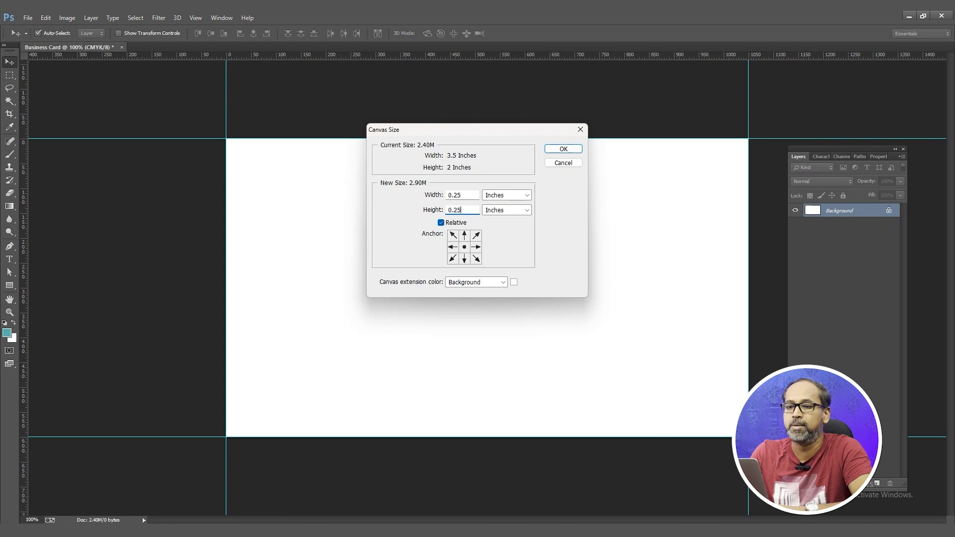
key(Return)
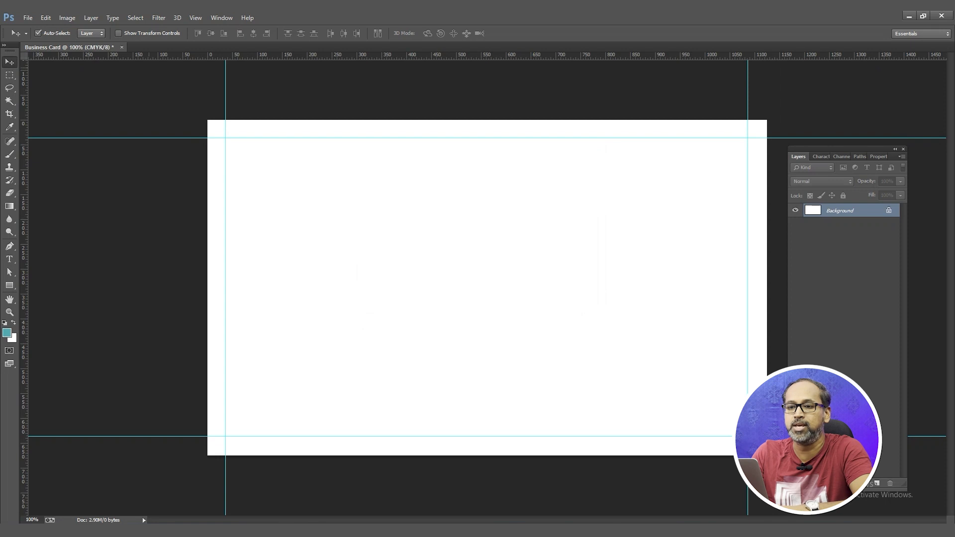
Open the logo and picture image files together from the How to Create Business Card Ps folder.
click(28, 17)
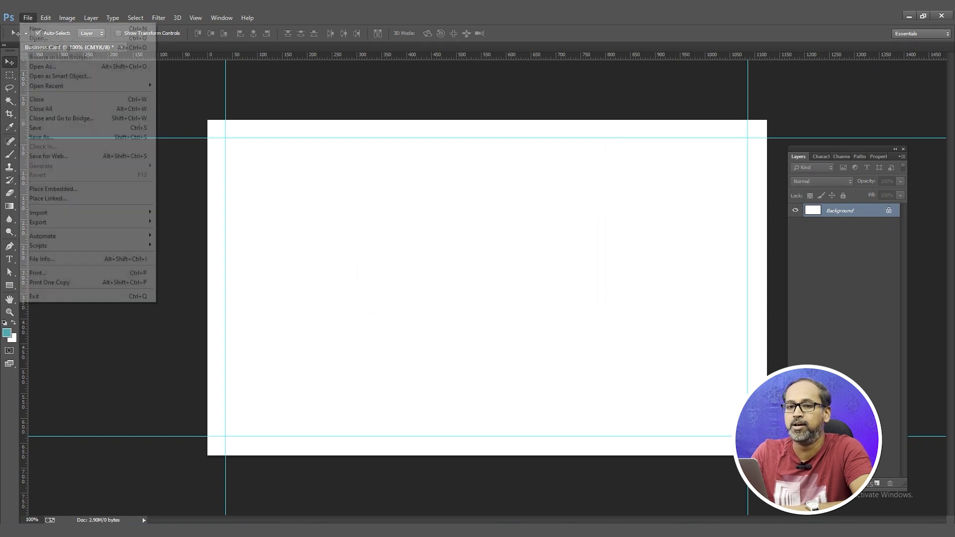
click(39, 38)
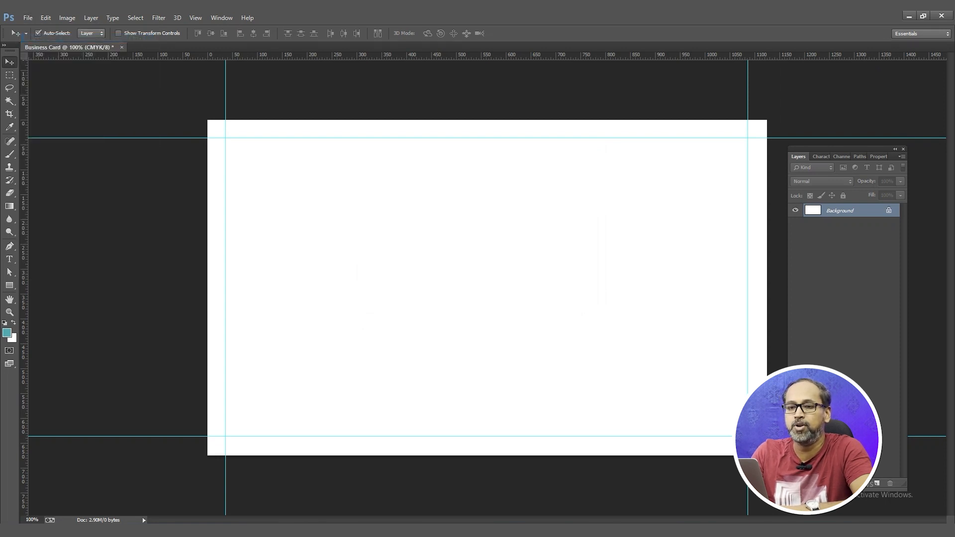
ctrl+click(390, 102)
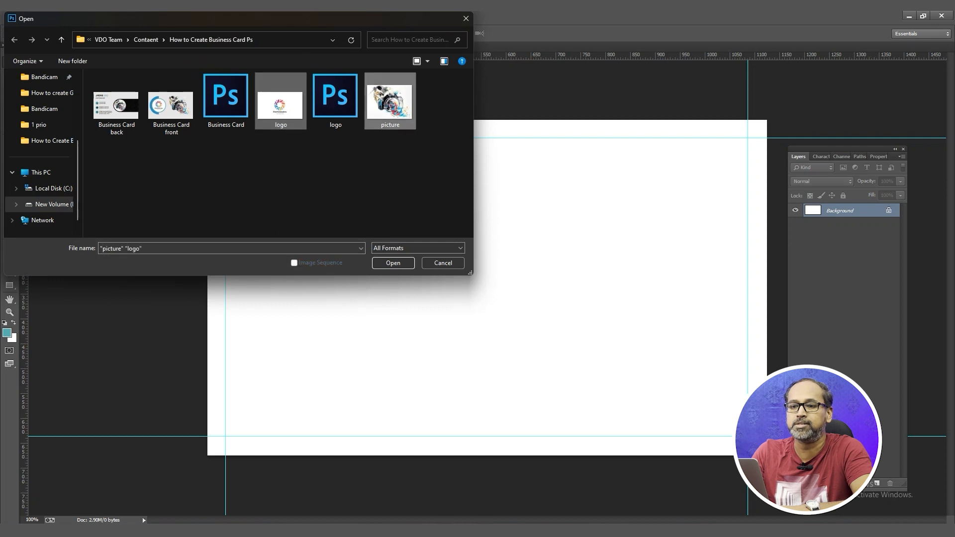
click(393, 262)
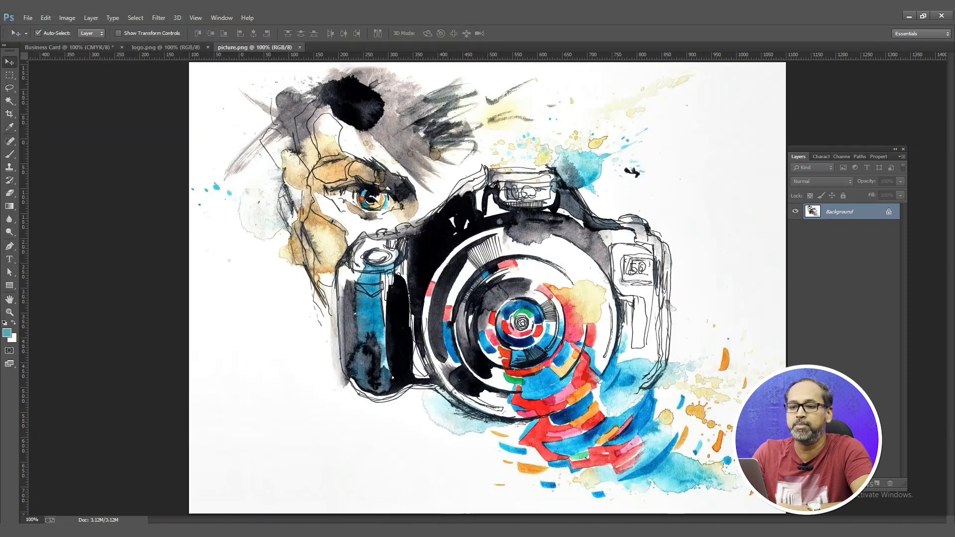
Set the background color to the pink sampled from the emblem in logo.png.
click(166, 48)
click(13, 339)
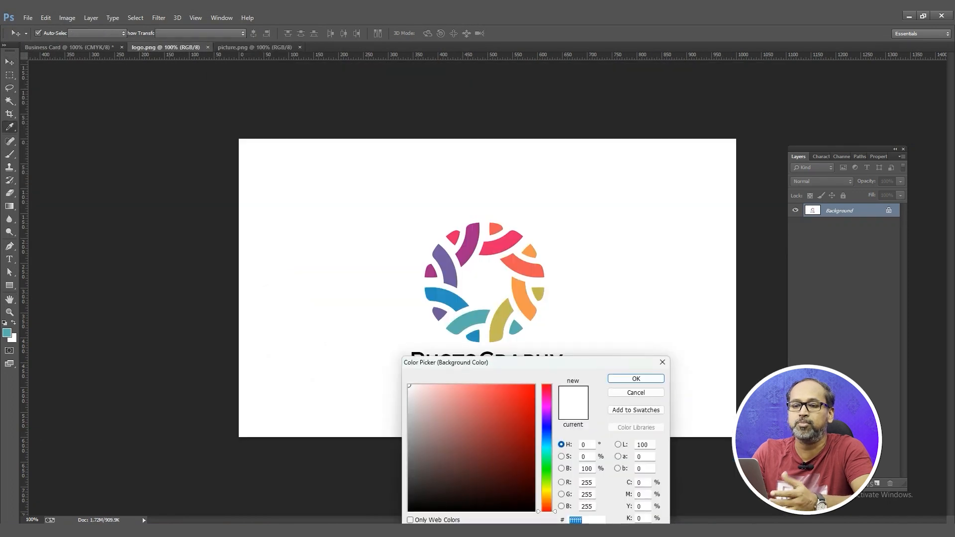
click(500, 246)
click(636, 379)
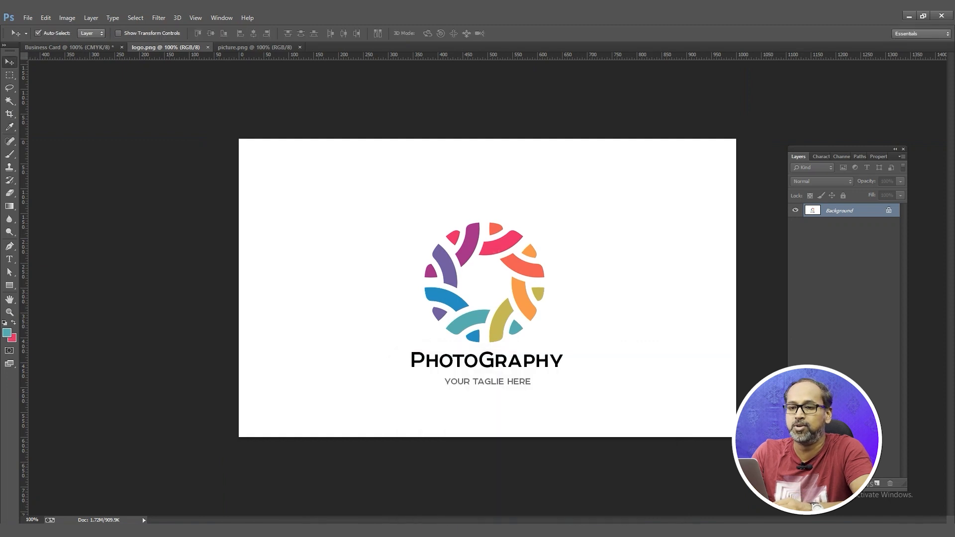
Draw a full-height teal rectangle about 283 px wide along the left edge of the Business Card canvas.
click(70, 47)
key(u)
drag(207, 120, 347, 456)
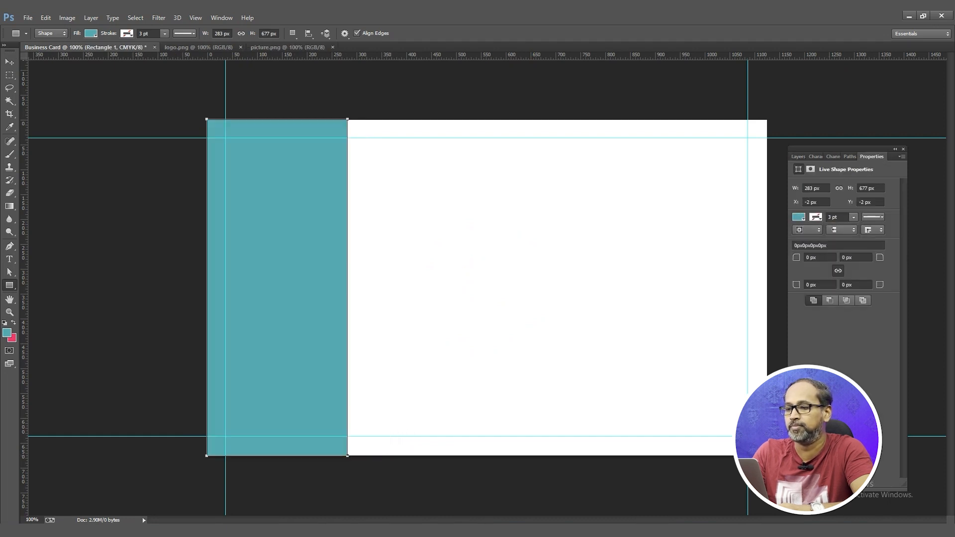
key(v)
Draw a circle about 338 px in diameter across the rectangle's right edge and fill it white.
right_click(10, 285)
click(48, 303)
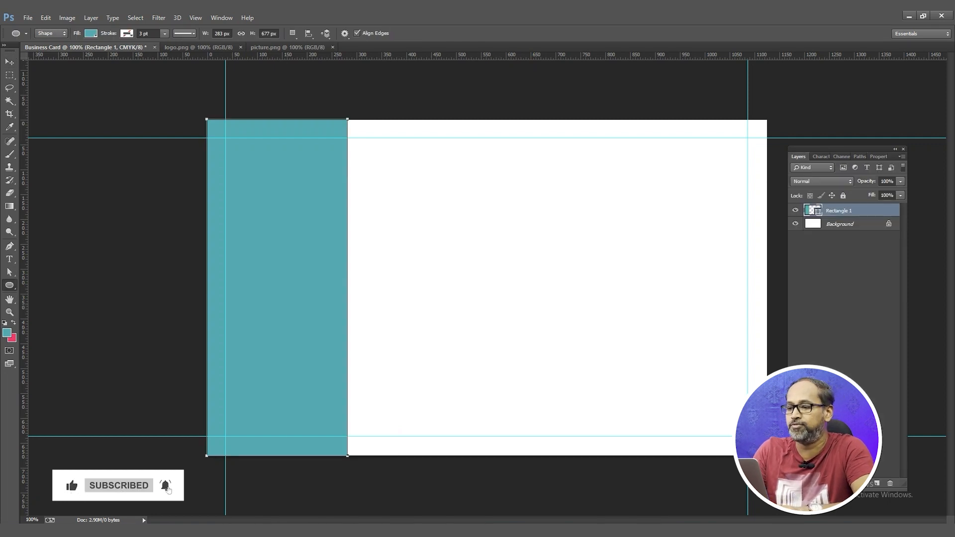
click(841, 224)
drag(276, 201, 444, 370)
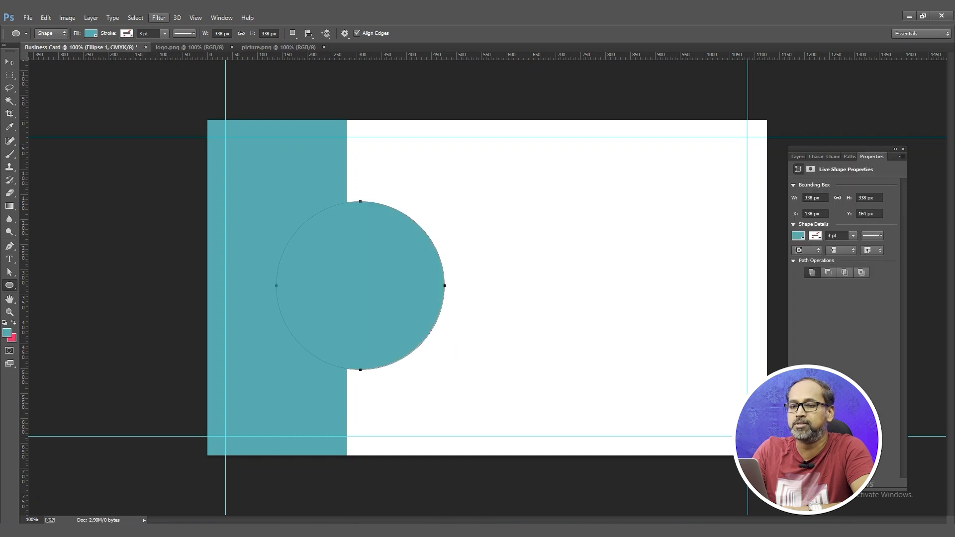
click(91, 34)
click(78, 91)
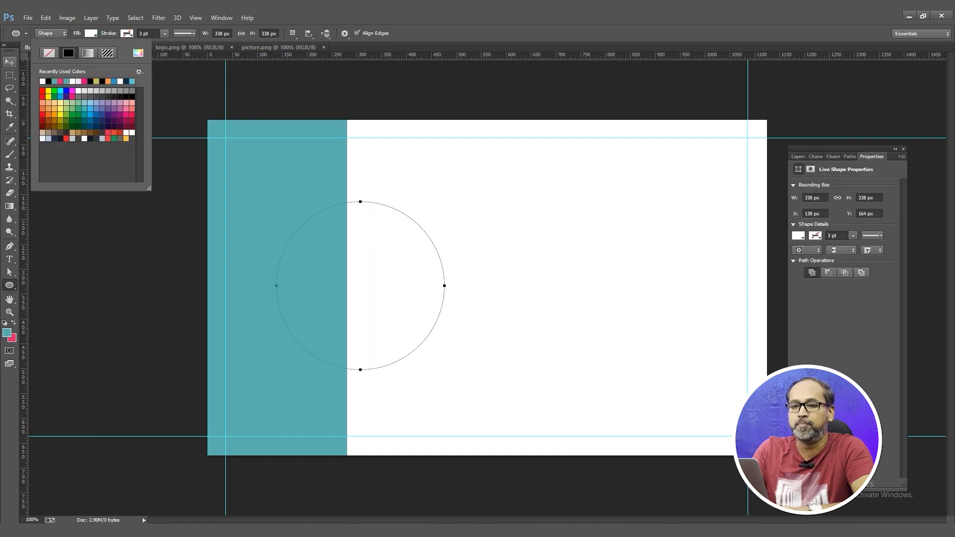
Bring the white circle's layer above the teal rectangle.
key(v)
click(798, 156)
key(ctrl+])
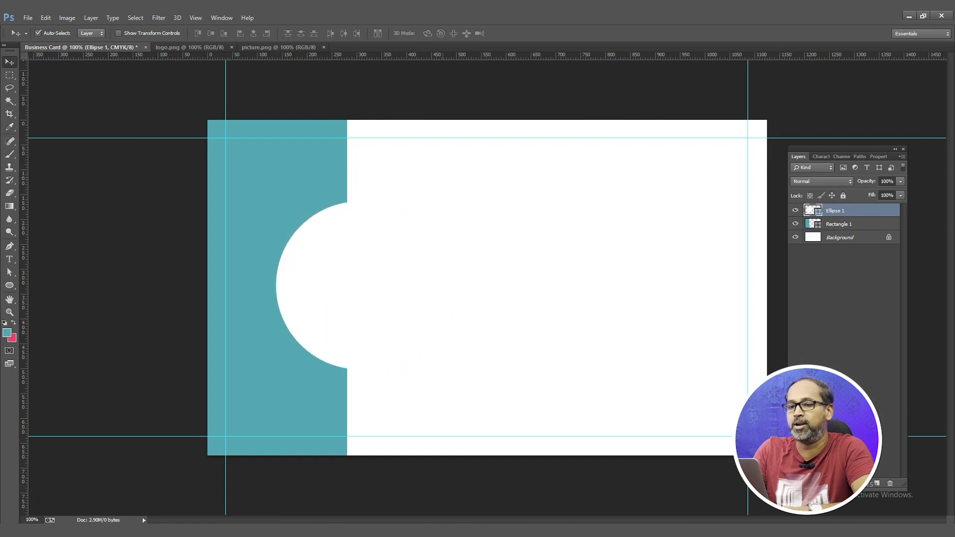
Center the white circle vertically on the canvas and shift it left so its middle sits on the rectangle's right edge.
key(ctrl+a)
click(211, 33)
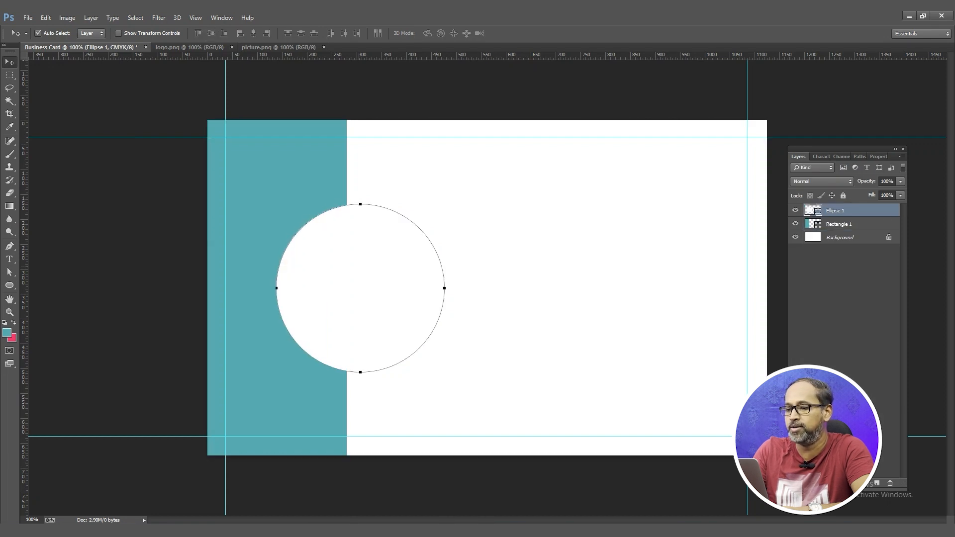
click(477, 239)
drag(365, 260, 352, 259)
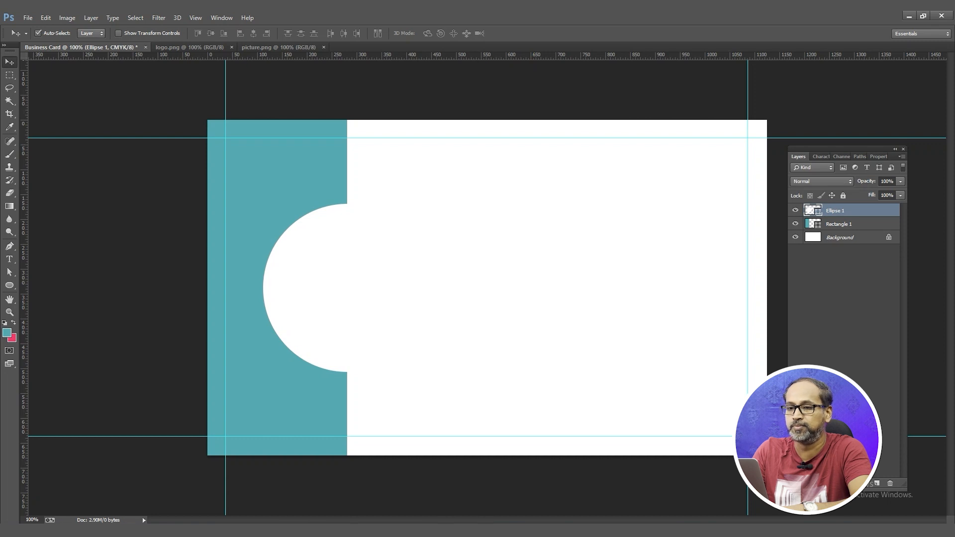
Duplicate the white circle, place the copy beneath the original and fill it black.
key(ctrl+j)
key(ctrl+bracketleft)
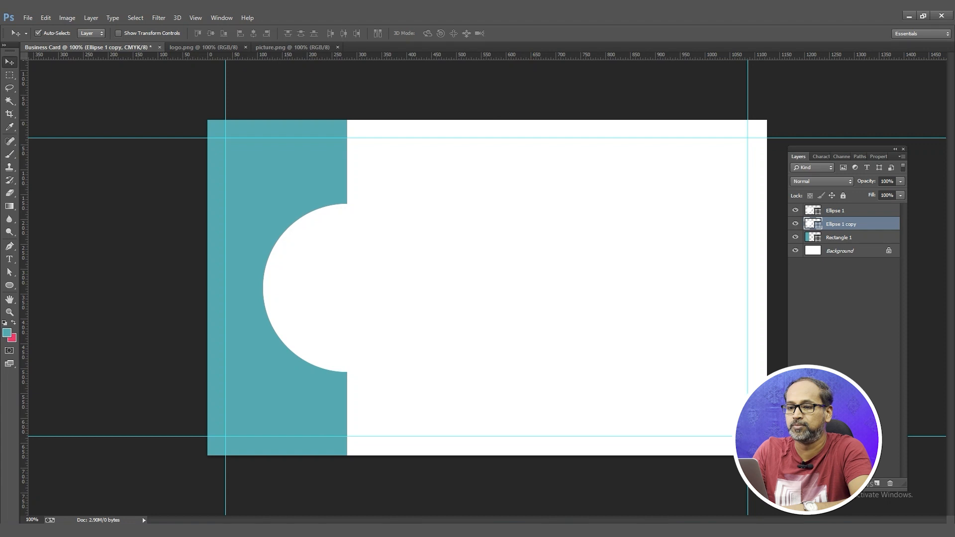
double_click(813, 224)
click(536, 515)
click(635, 379)
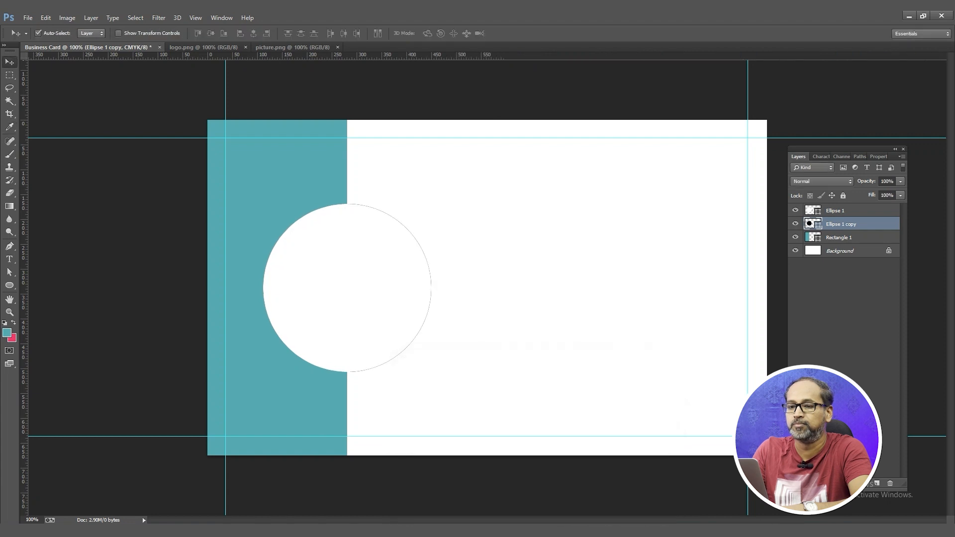
Scale the black circle up proportionally around its center to about 410 px.
key(ctrl+t)
drag(432, 204, 448, 187)
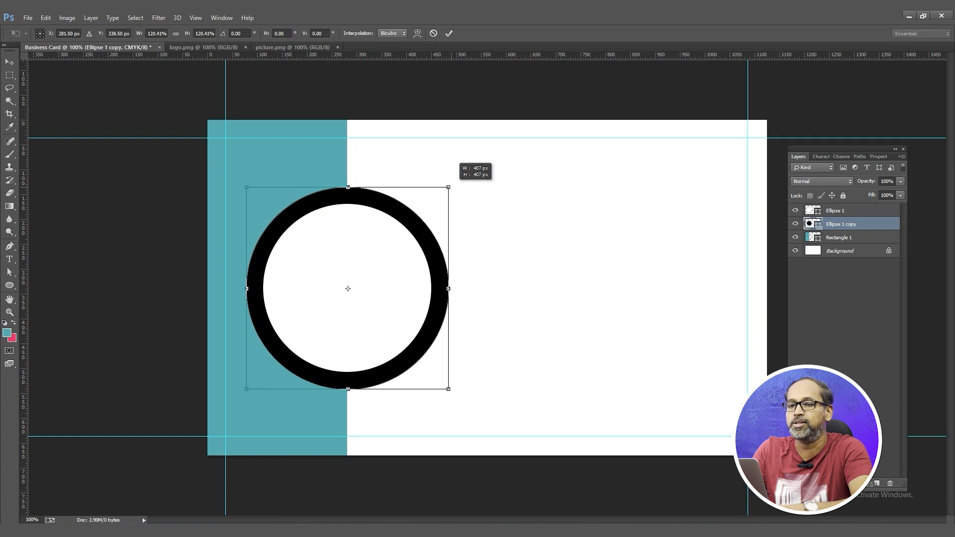
click(449, 33)
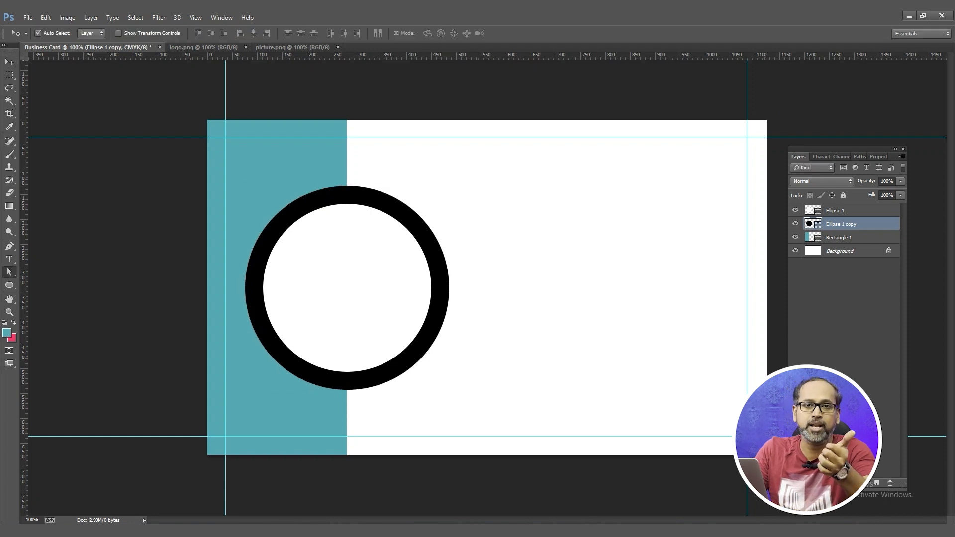
Delete the black circle's rightmost anchor point so only its left half remains.
key(a)
drag(418, 180, 491, 355)
key(Delete)
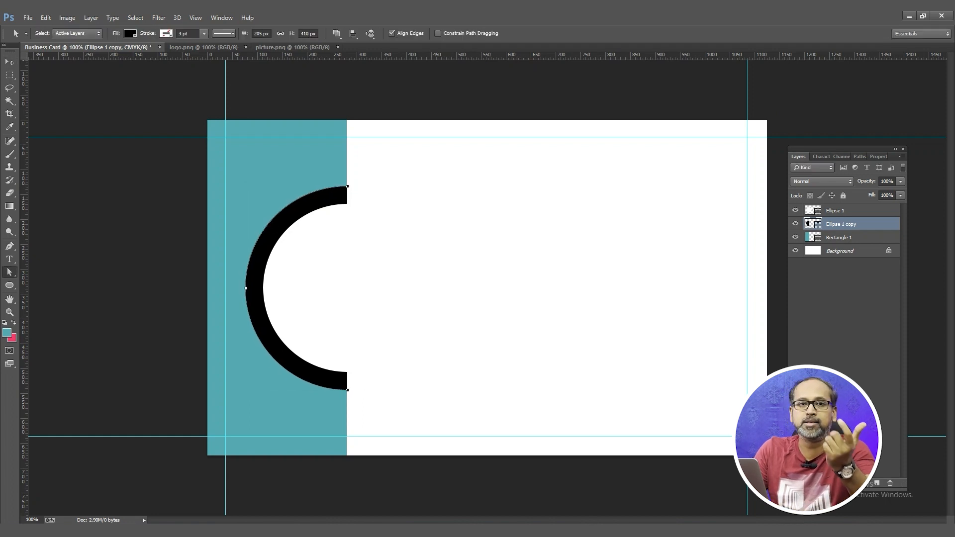
key(v)
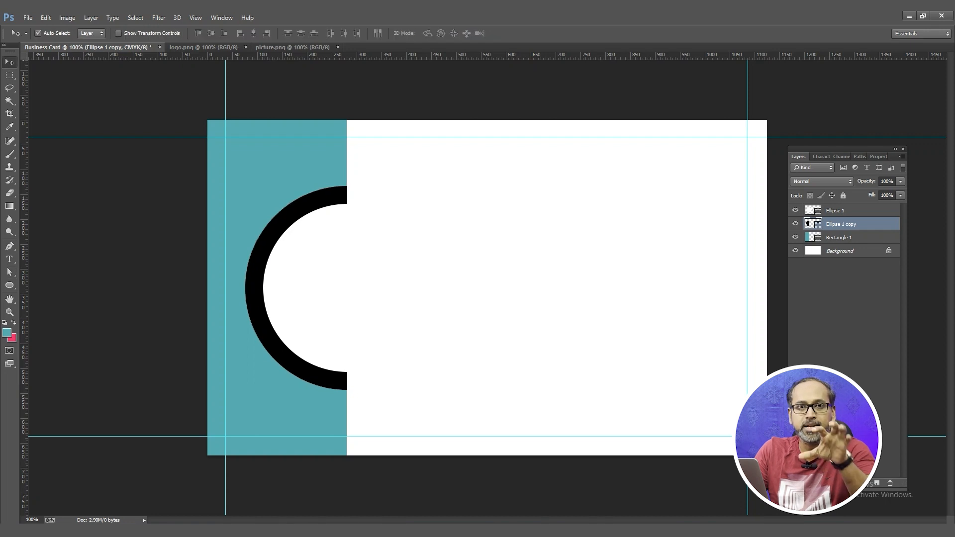
Recolor the black half circle with the pink background color, e6276a.
double_click(813, 224)
click(13, 339)
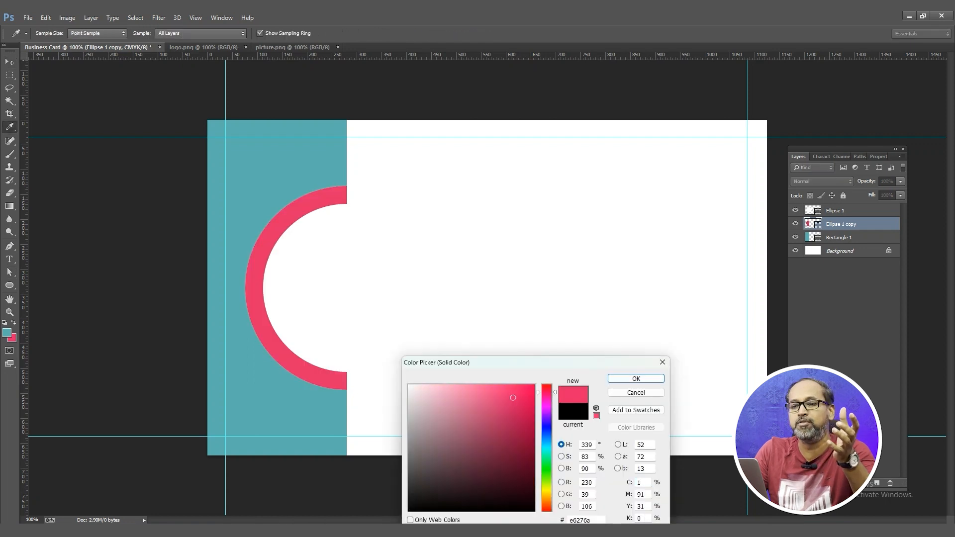
click(636, 378)
Change the teal rectangle's fill to near-black 001212 and hide the guides.
click(856, 238)
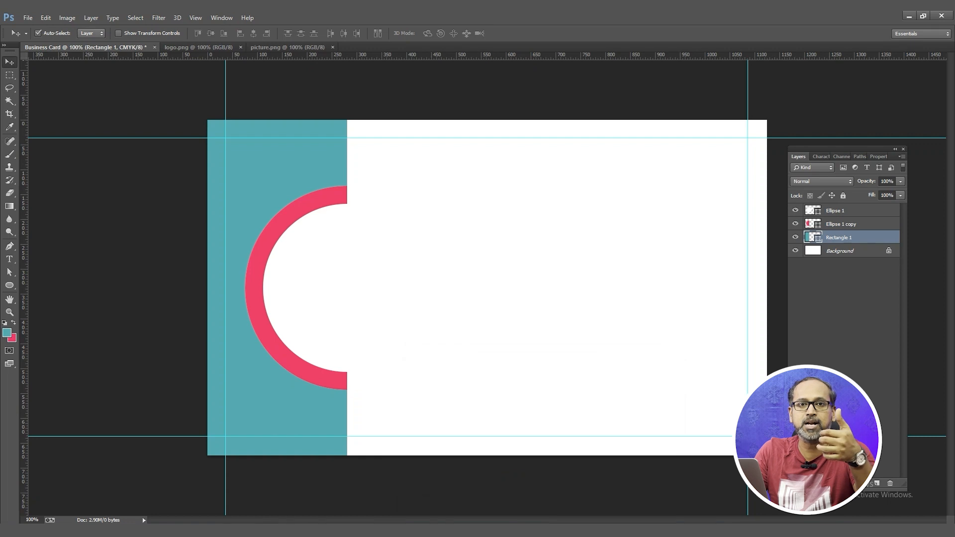
double_click(813, 237)
click(534, 503)
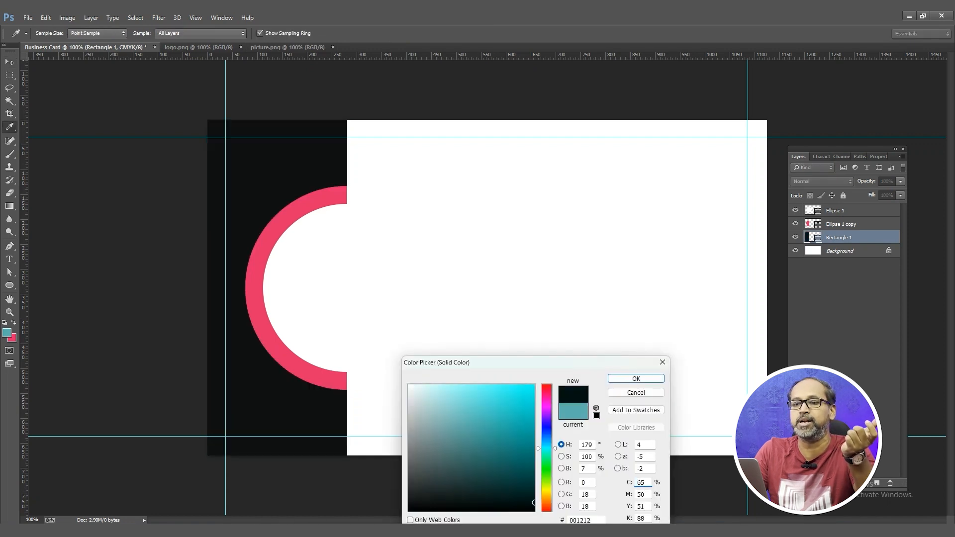
click(637, 379)
key(ctrl+semicolon)
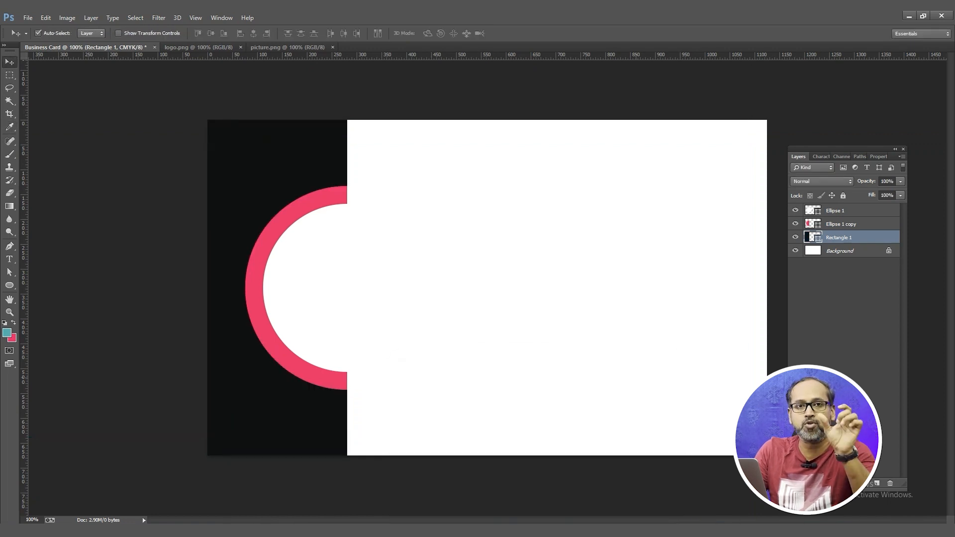
Add a drop shadow with 15% opacity to the white circle.
click(855, 211)
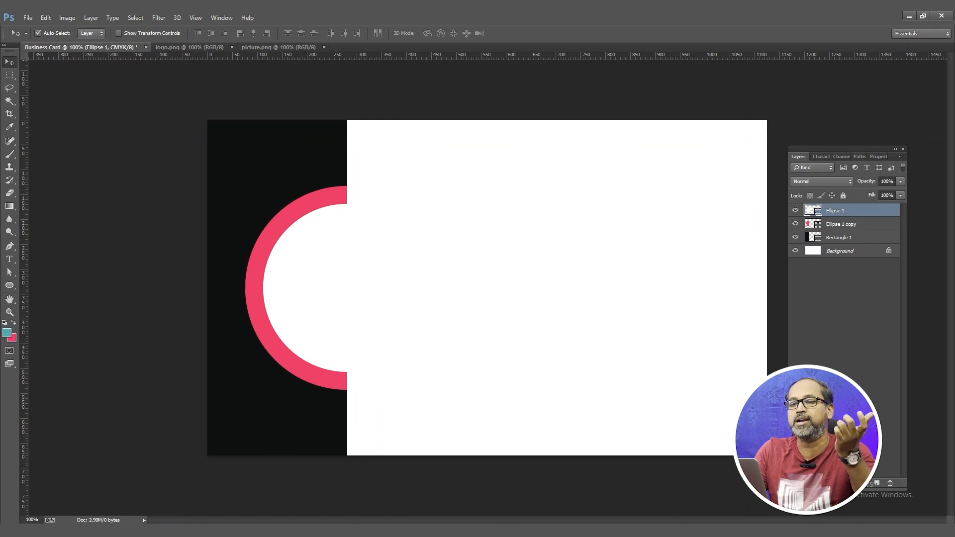
right_click(867, 211)
click(796, 107)
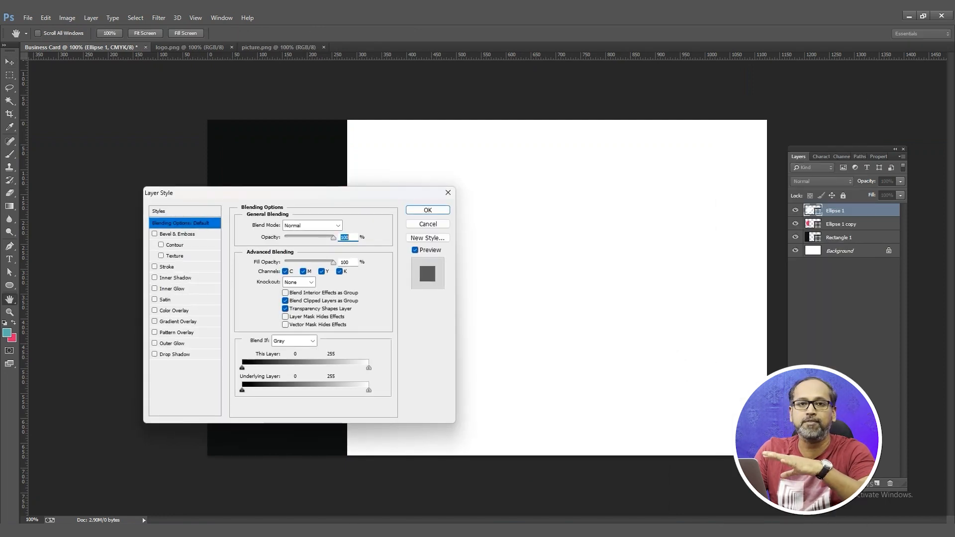
drag(335, 194, 656, 172)
click(496, 332)
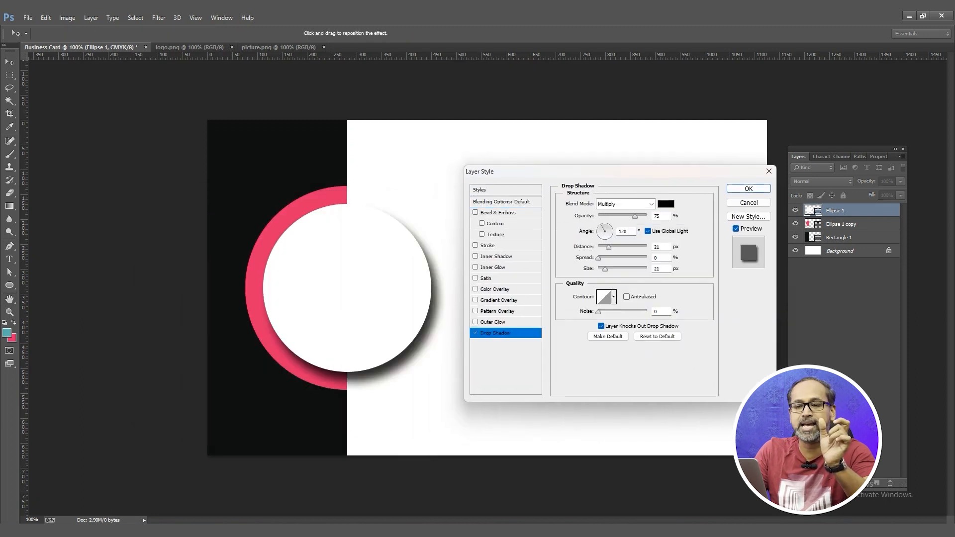
key(BackSpace)
key(BackSpace)
text(15)
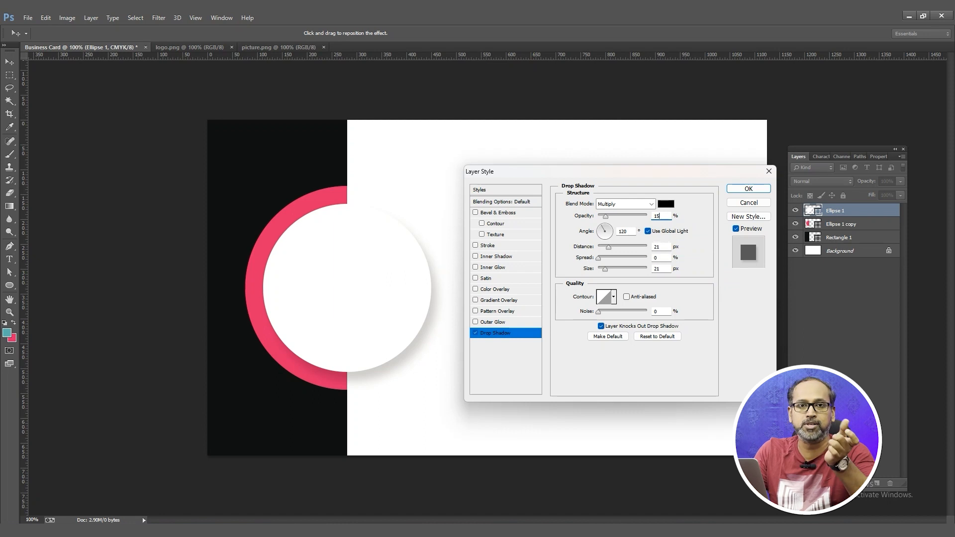
Turn off Global Light for the drop shadow and set its angle to -165° and its size to 30 px.
click(648, 231)
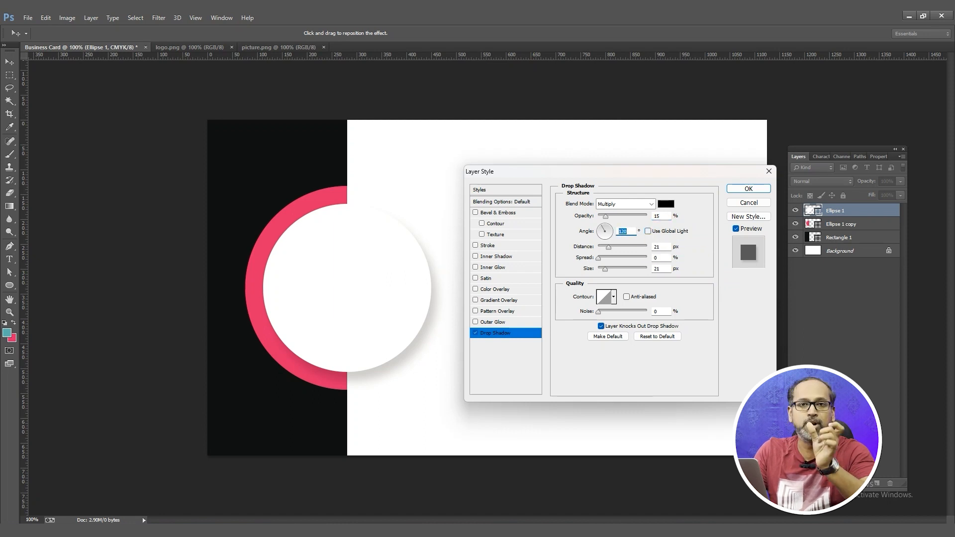
text(90)
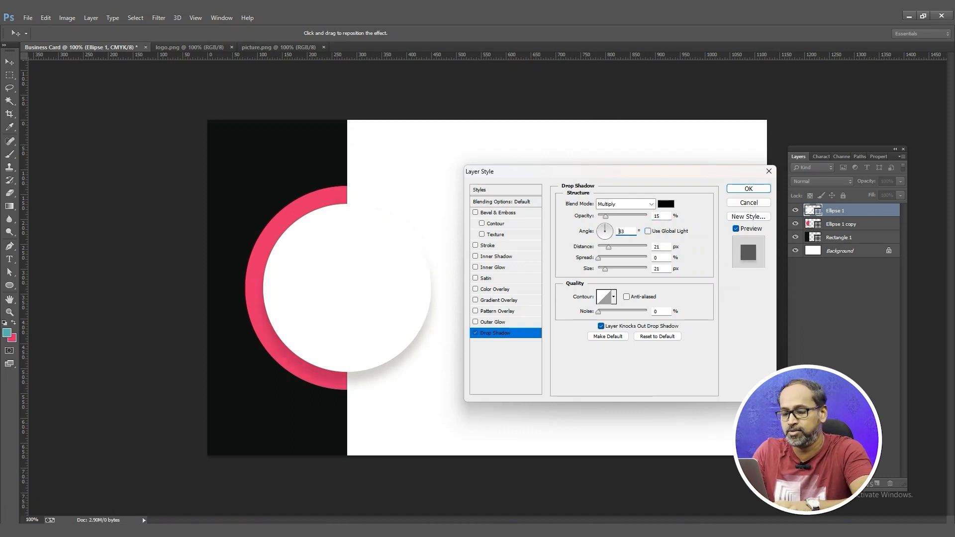
key(shift+Up)
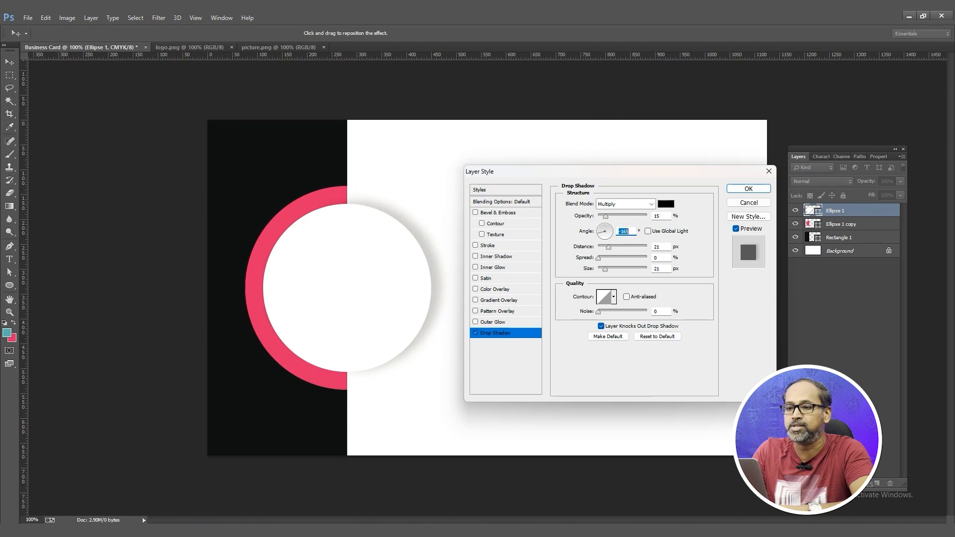
key(Tab)
key(Tab)
key(Tab)
text(15)
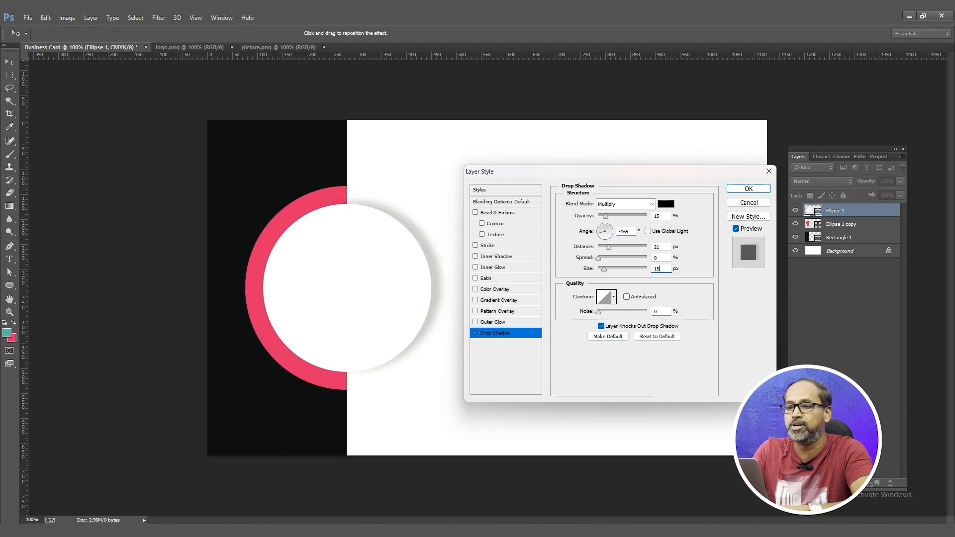
key(BackSpace)
key(BackSpace)
text(30)
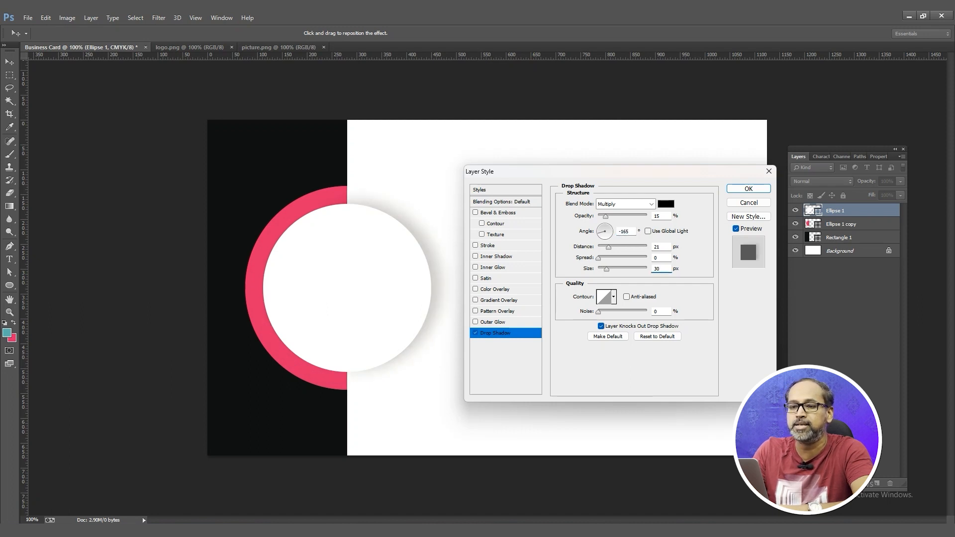
Set the shadow's distance to 5 px and its angle to -180°.
key(shift+Tab)
key(shift+Tab)
text(5)
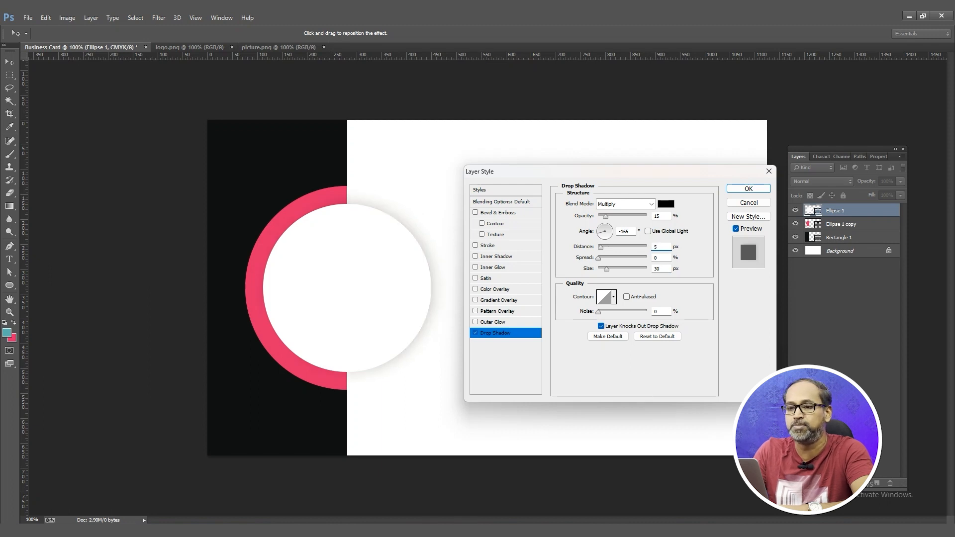
key(shift+Tab)
key(shift+Down)
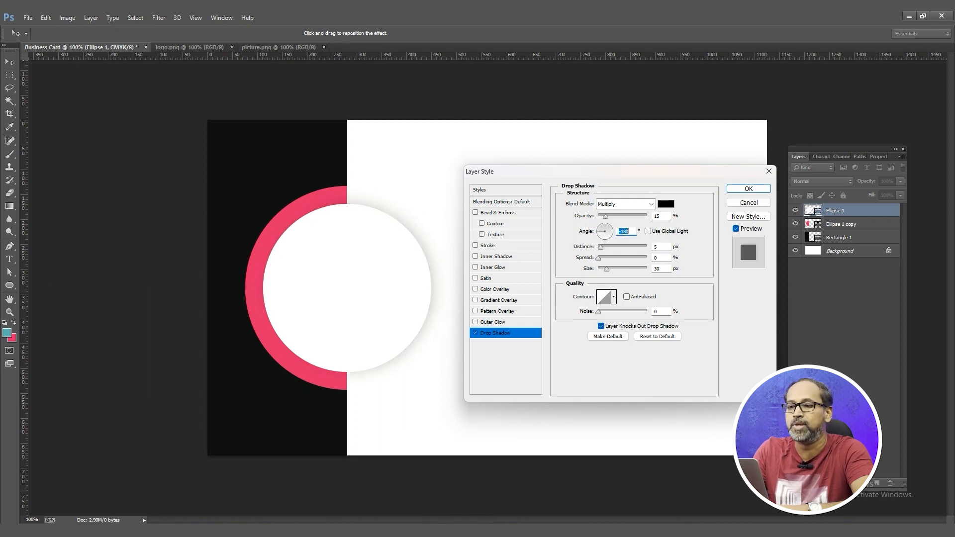
Set the shadow's size to 40 px and apply the layer style to the white circle.
key(Tab)
key(Tab)
key(Tab)
key(shift+Up)
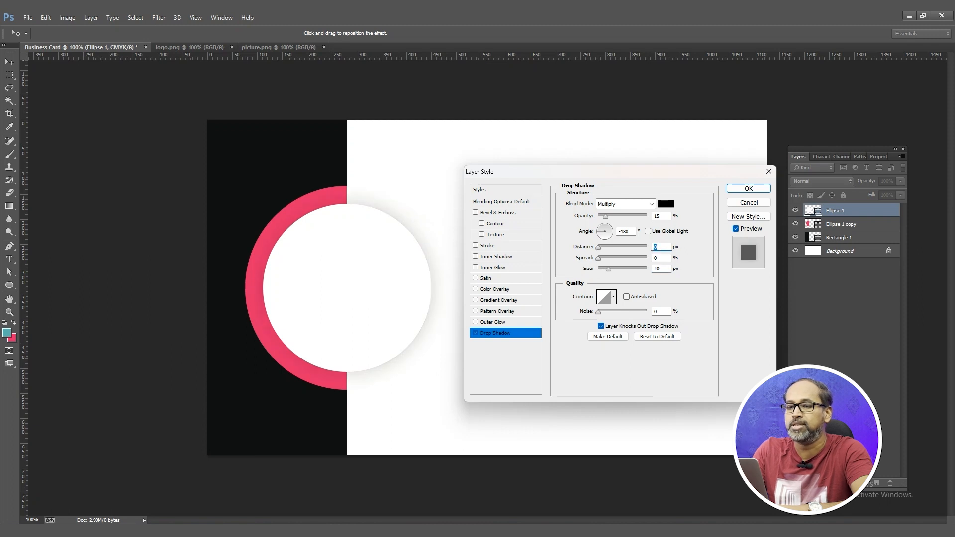
key(Return)
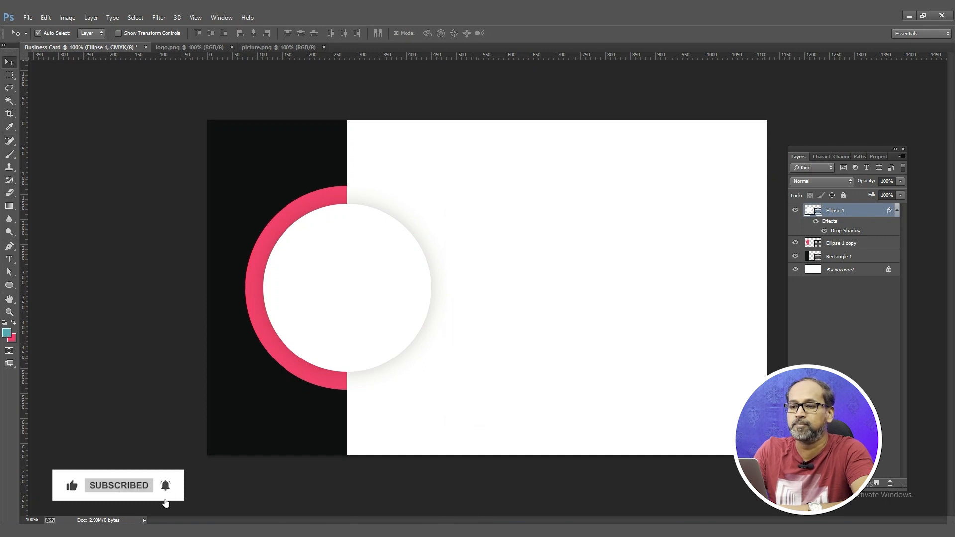
Copy the logo without its white background from logo.png and paste it into the Business Card document.
click(189, 47)
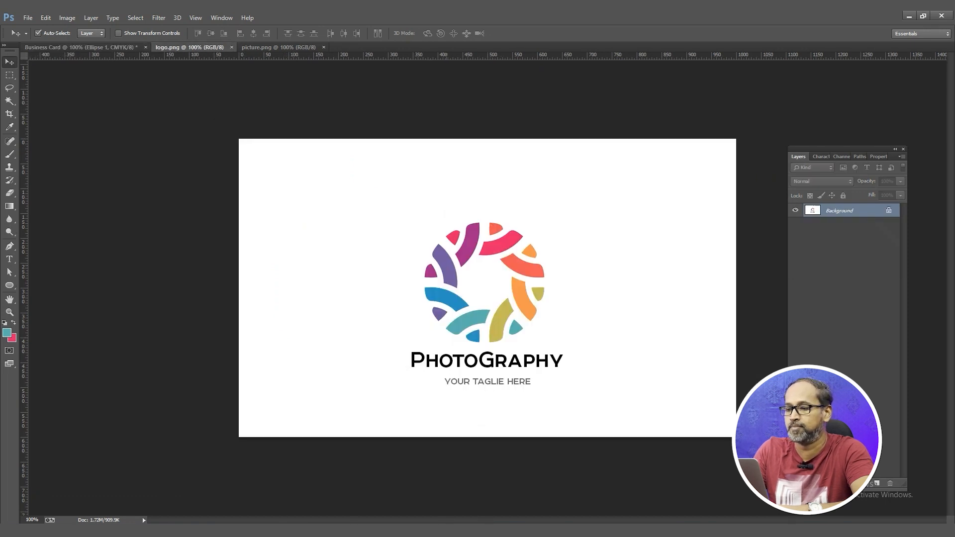
click(9, 101)
click(376, 194)
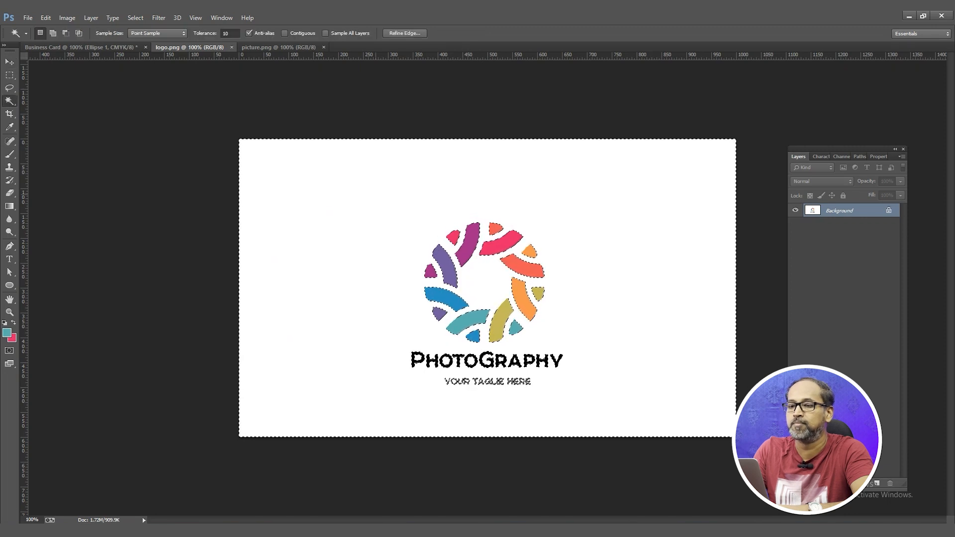
key(ctrl+shift+i)
key(ctrl+d)
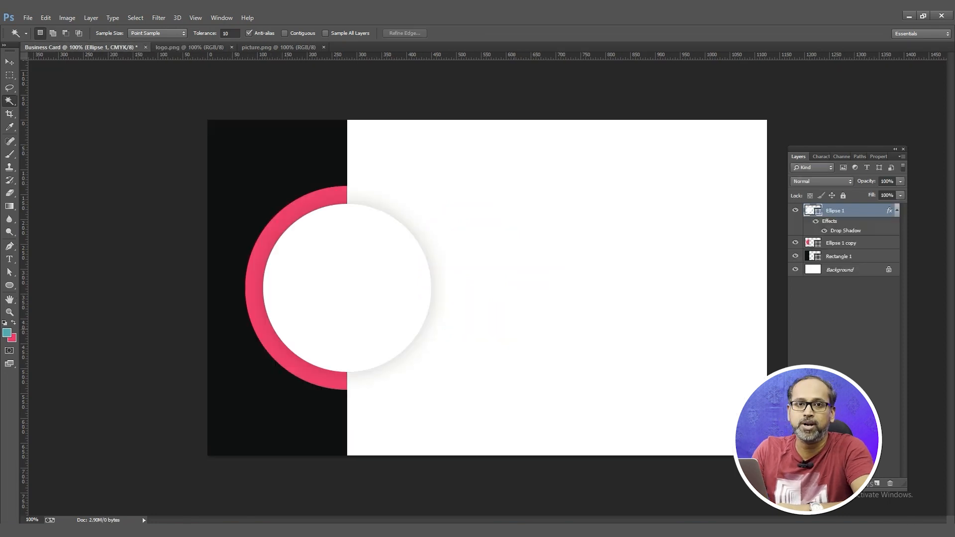
key(v)
key(ctrl+v)
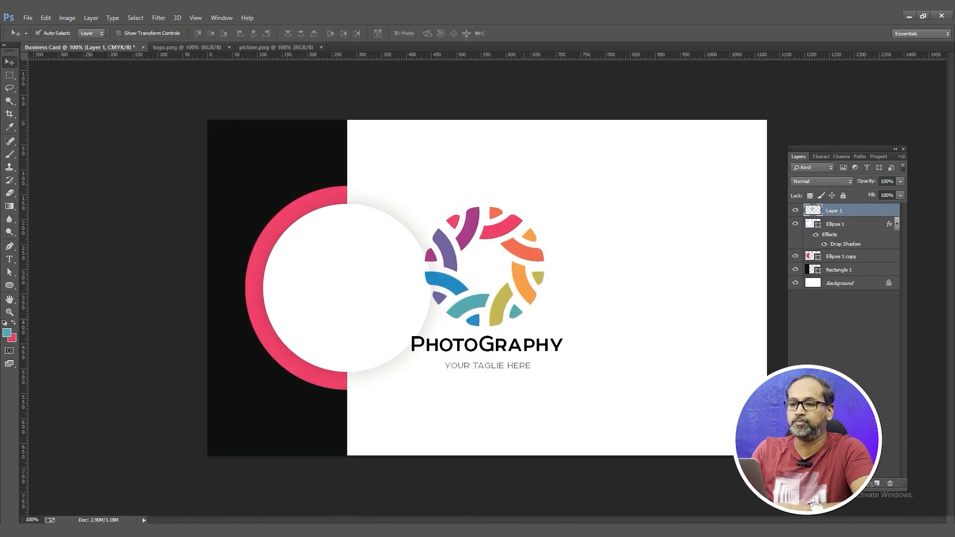
Scale the pasted logo proportionally to about 72% and place it inside the white circle.
key(ctrl+t)
drag(563, 206, 537, 233)
drag(405, 259, 401, 230)
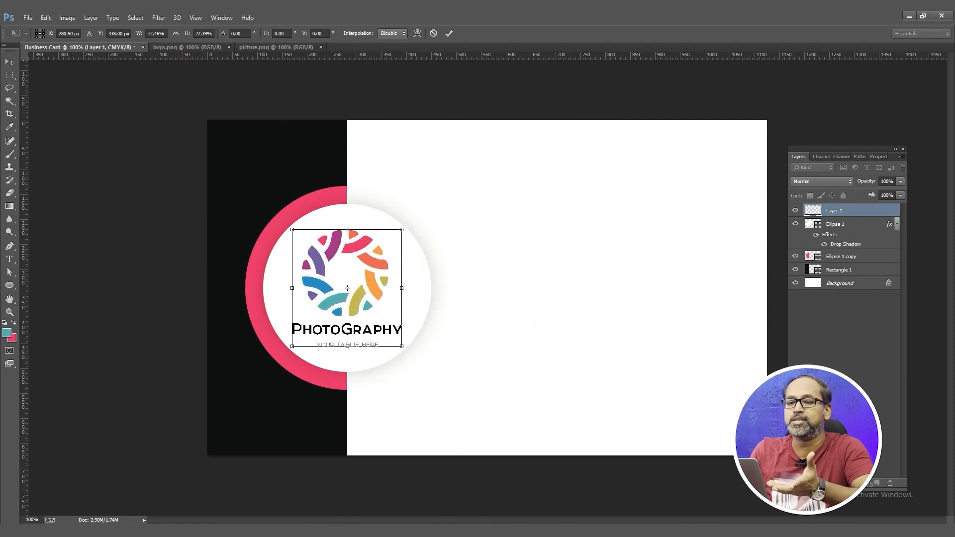
key(Return)
Center the logo horizontally and vertically on the white circle's outline, and clear the selection.
ctrl+click(813, 224)
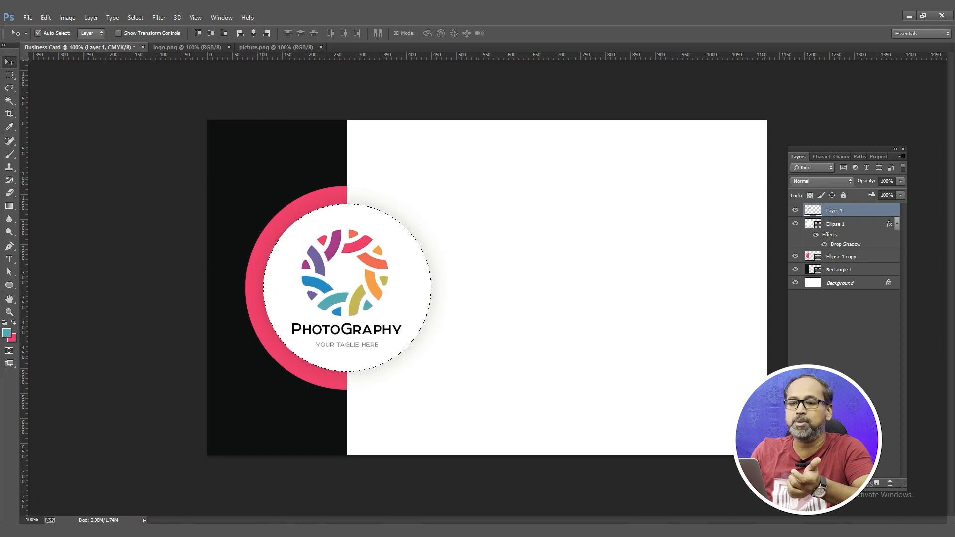
click(254, 33)
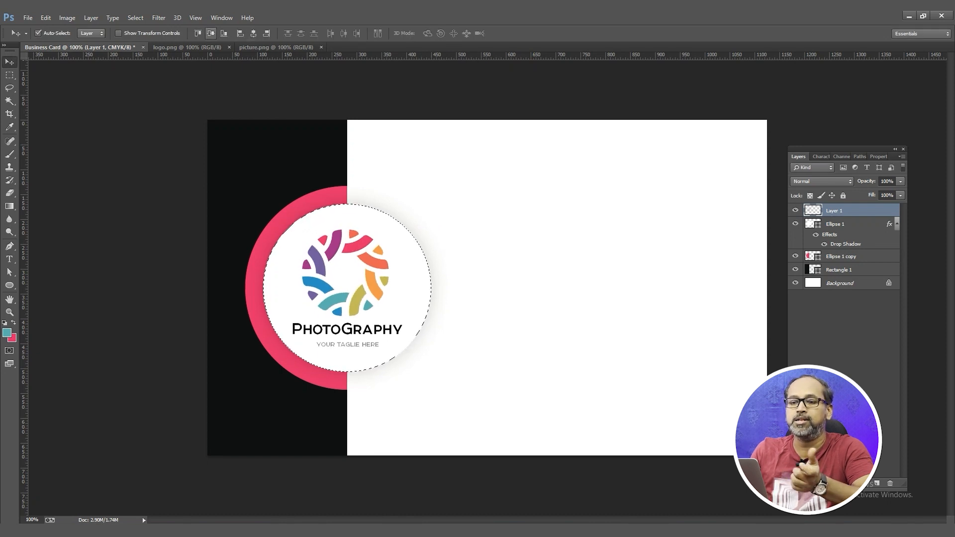
key(ctrl+d)
Save the document as the Photoshop file Business Card with Maximize Compatibility enabled.
key(ctrl+s)
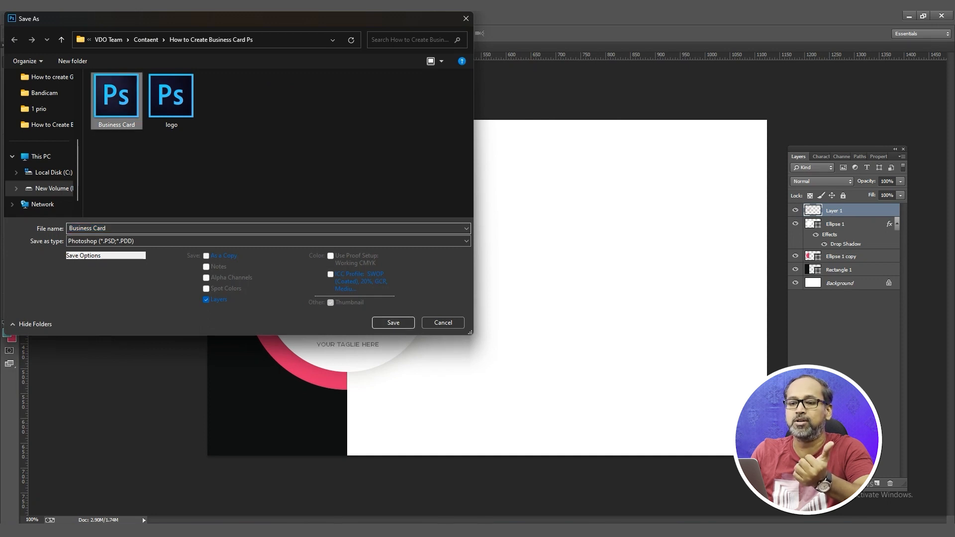
key(Return)
key(Return)
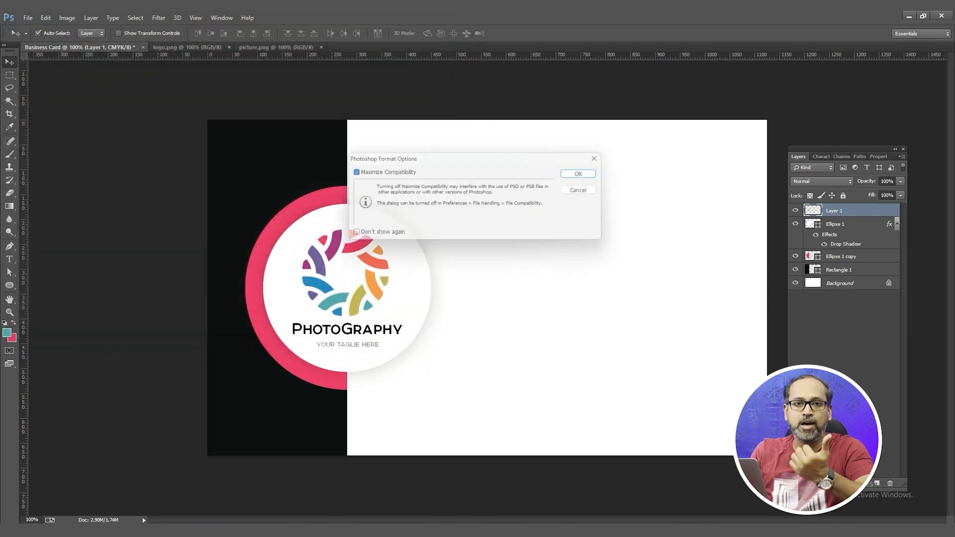
key(Return)
Copy the whole camera artwork from picture.png and paste it into the Business Card document.
key(ctrl+Tab)
key(ctrl+Tab)
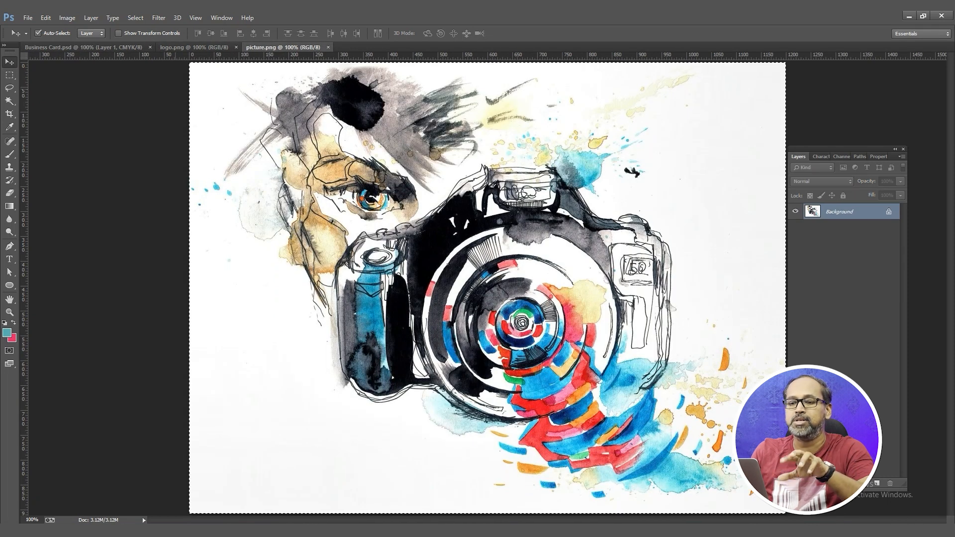
key(ctrl+Tab)
key(ctrl+v)
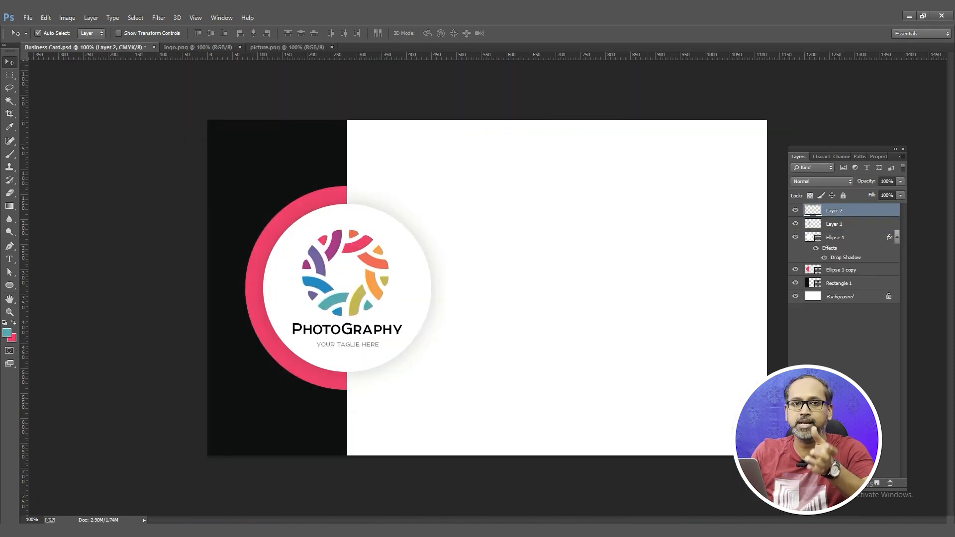
Scale the camera artwork proportionally to about 55% and place it on the white area beside the logo circle.
key(ctrl+t)
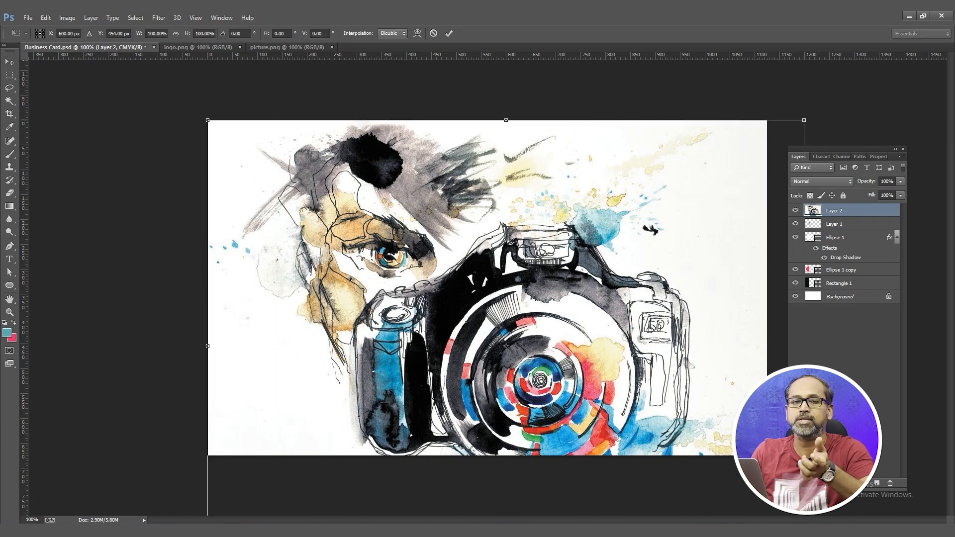
drag(208, 120, 335, 217)
drag(507, 345, 592, 294)
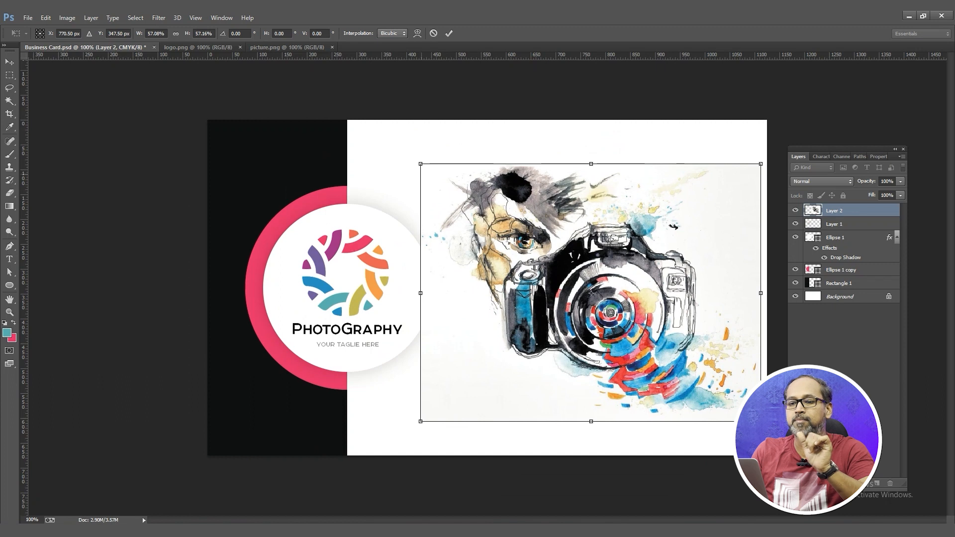
drag(421, 164, 426, 168)
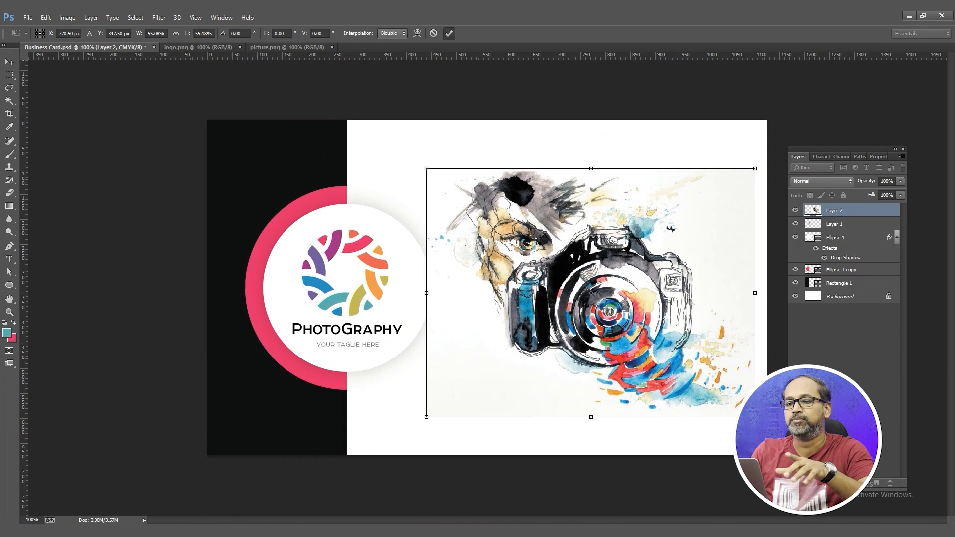
click(449, 34)
Remove the off-white background from the camera artwork with the Magic Wand and clear the selection.
click(9, 101)
click(482, 339)
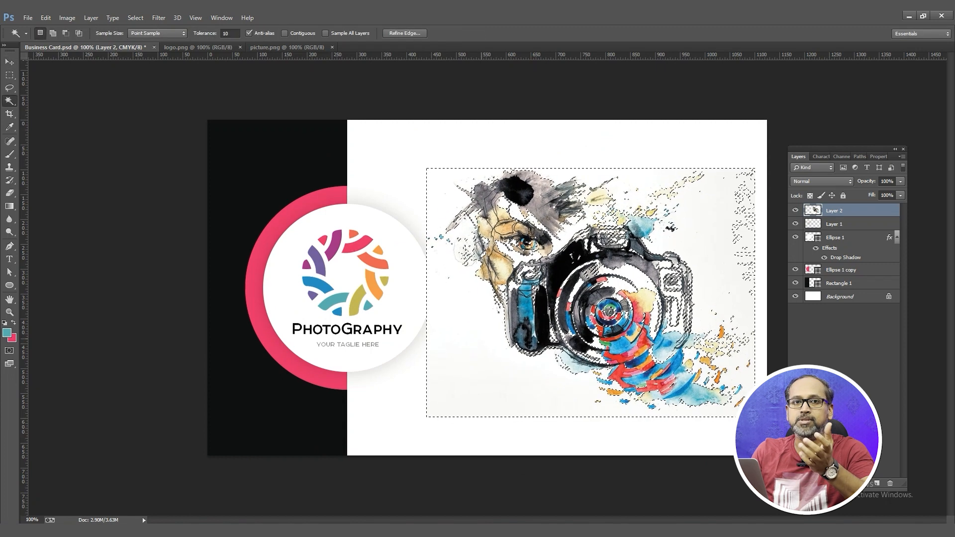
key(Delete)
key(ctrl+d)
key(v)
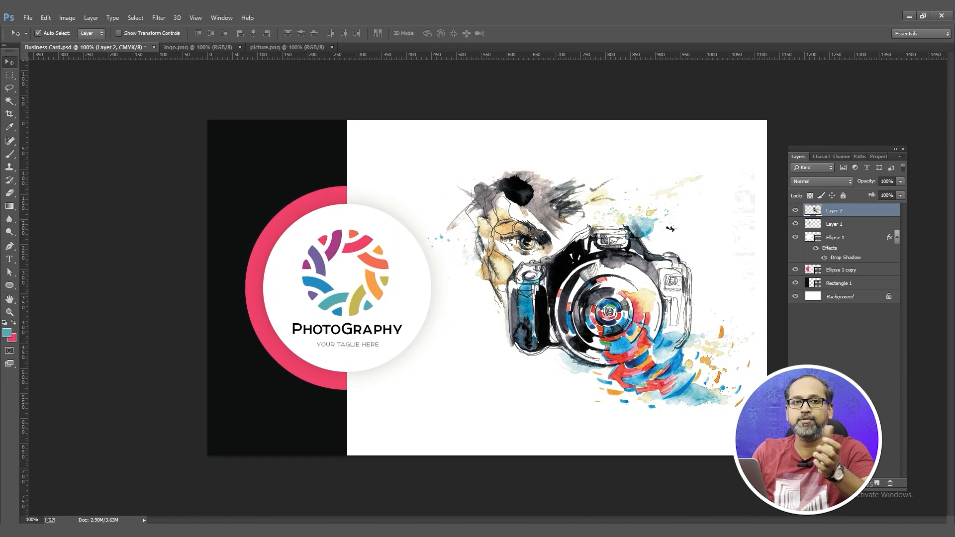
Shift the camera artwork slightly toward the card's right edge and erase the faint background remnants beside it.
mouse_move(672, 228)
mouse_down()
mouse_move(672, 218)
mouse_move(683, 225)
mouse_up()
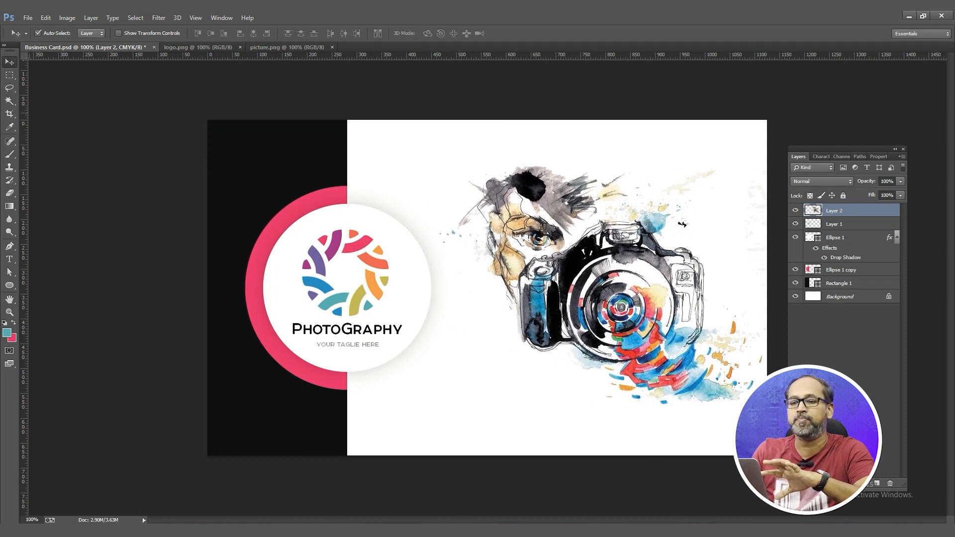
key(e)
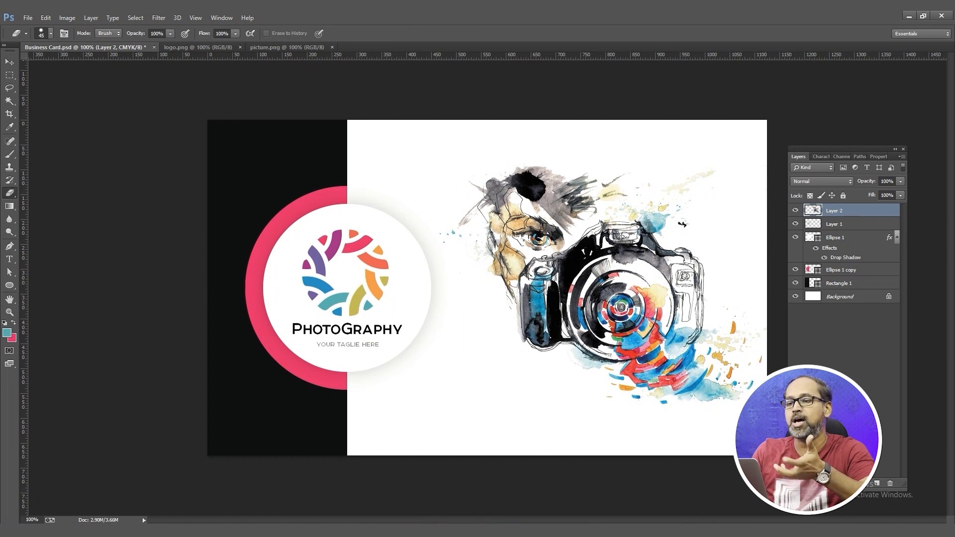
key(v)
Group all layers above the background and name the group "front".
key(ctrl+alt+a)
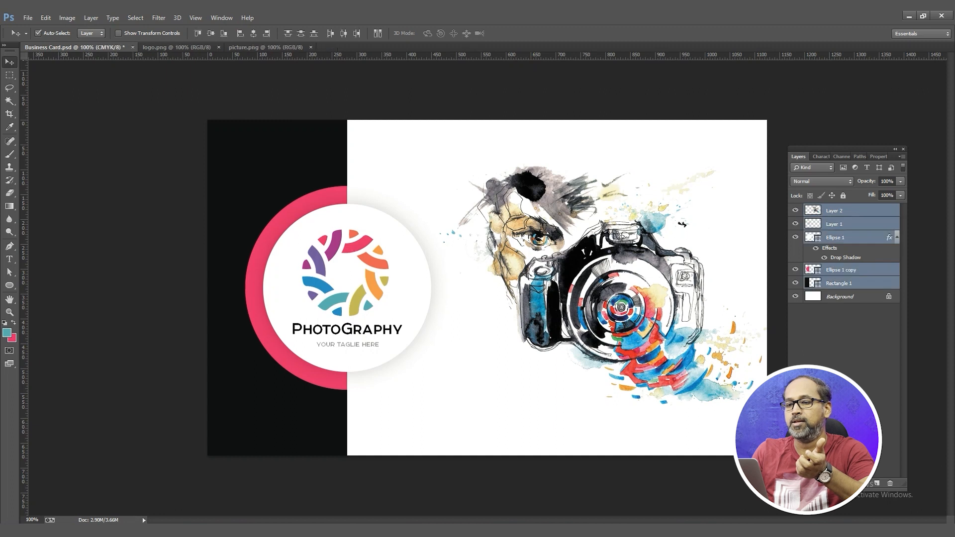
key(ctrl+g)
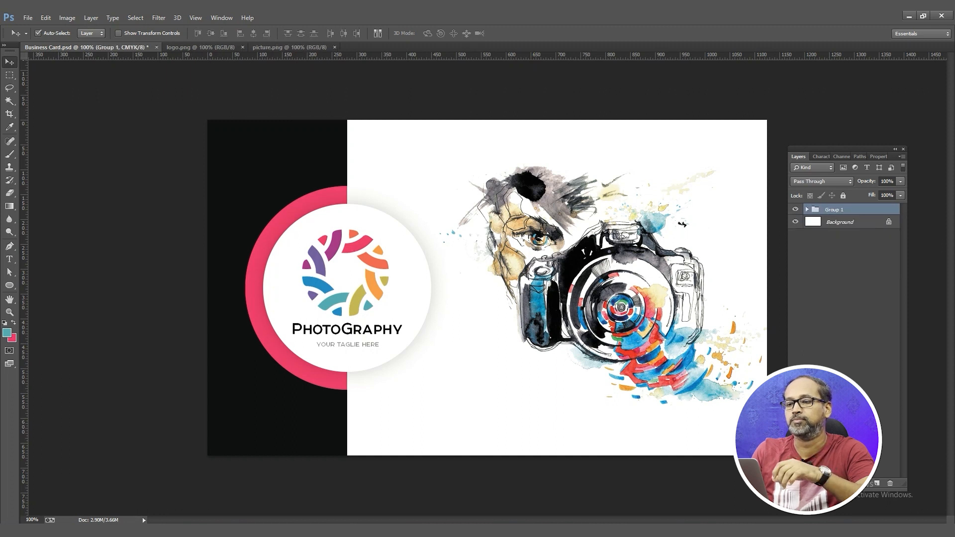
text(fron)
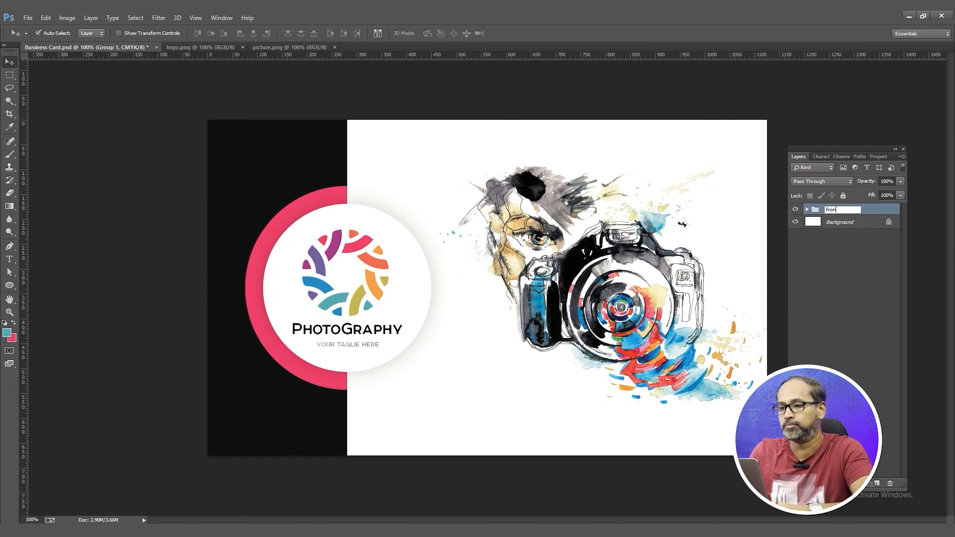
text(t)
key(Return)
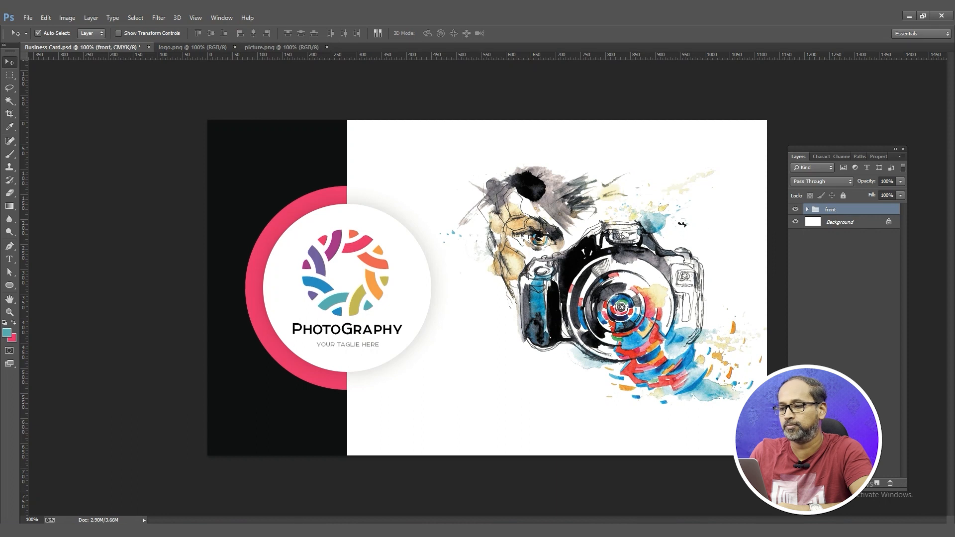
Hide the "front" group and create a new group named "Back" above it.
click(795, 210)
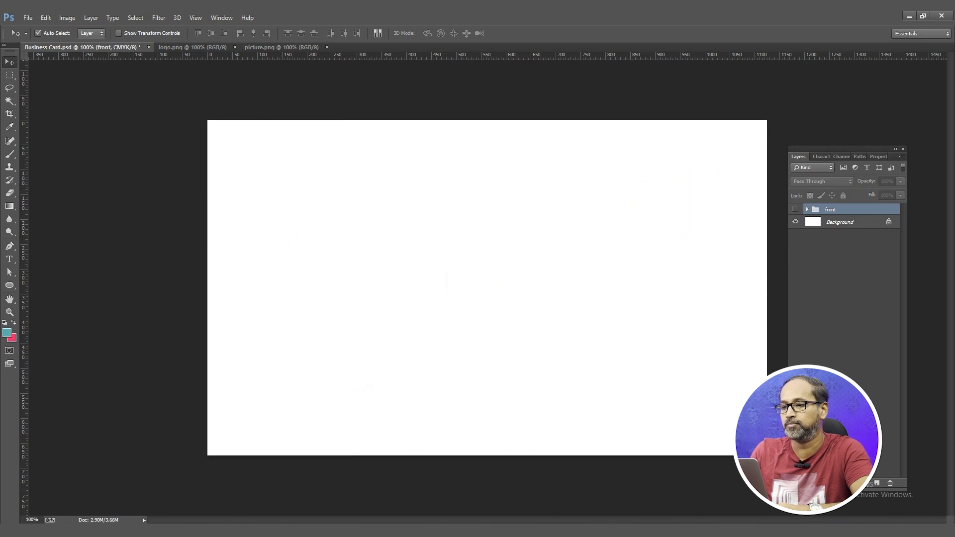
click(864, 484)
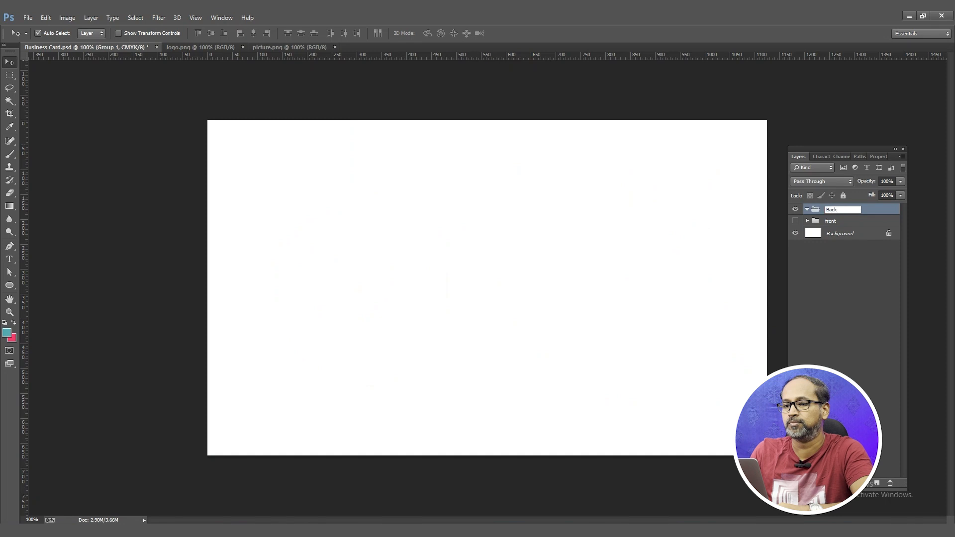
key(Return)
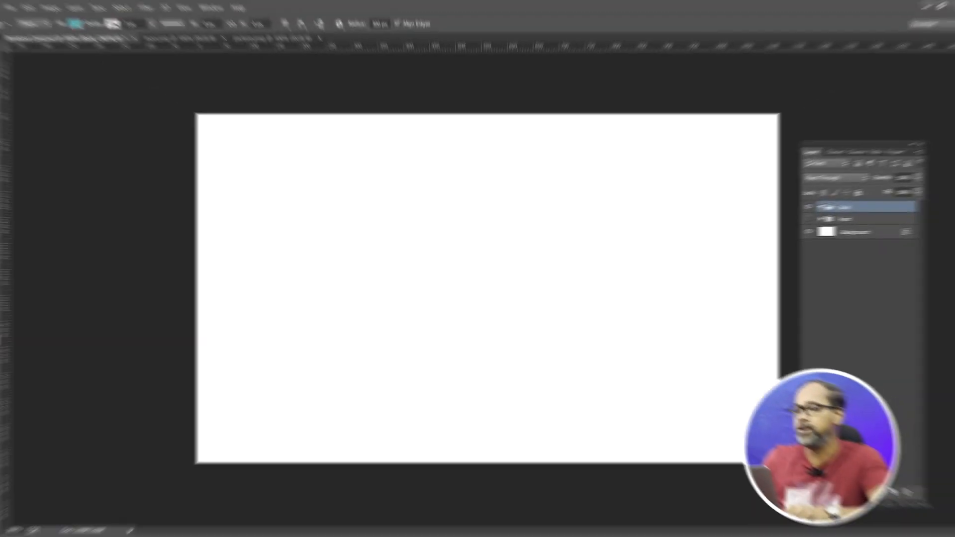
Draw a teal rounded rectangle about 735 × 332 px with a 300 px radius and delete its rounded end beyond the card's right edge.
drag(465, 212, 831, 377)
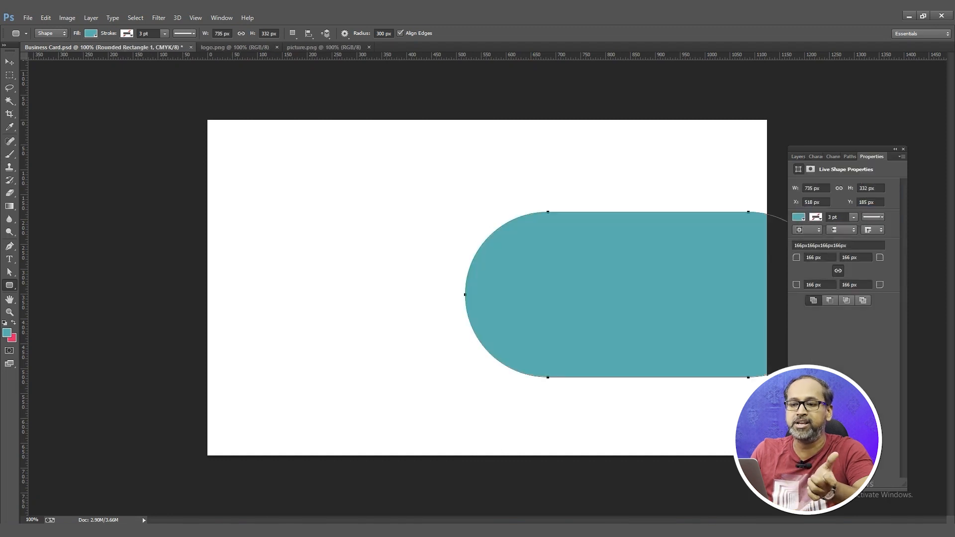
drag(841, 149, 122, 182)
key(a)
drag(866, 221, 824, 345)
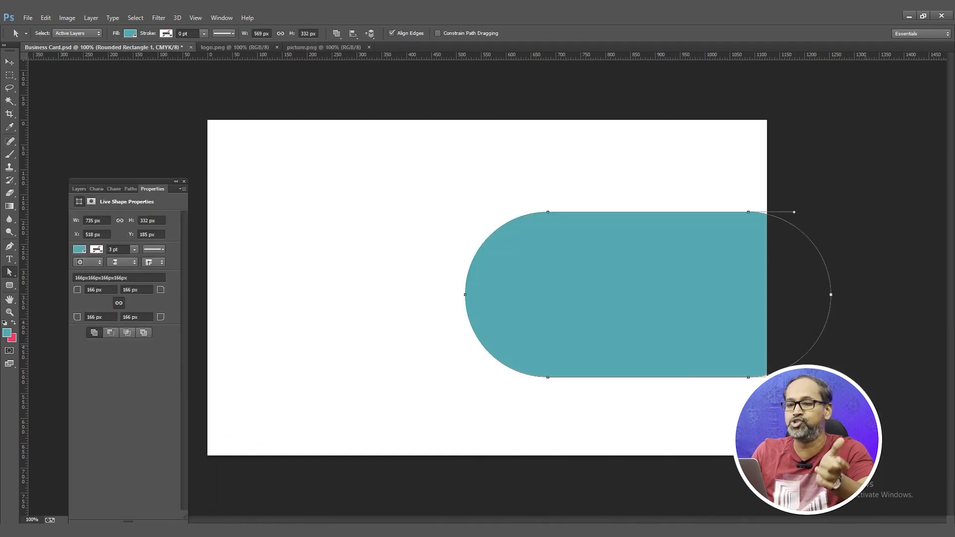
key(Delete)
Move the teal shape flush with the card's right edge and extend its rounded end 60 px toward the card's centre.
key(v)
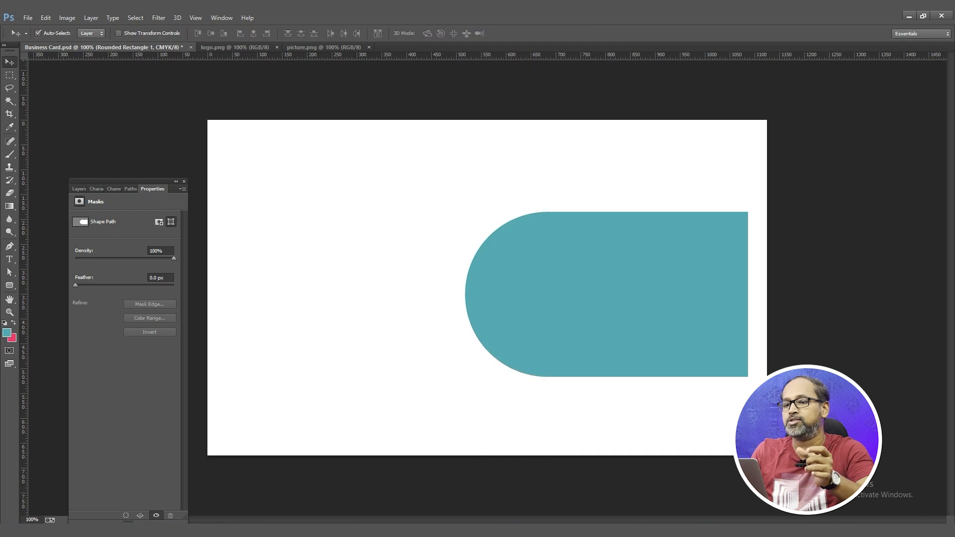
drag(685, 306, 704, 301)
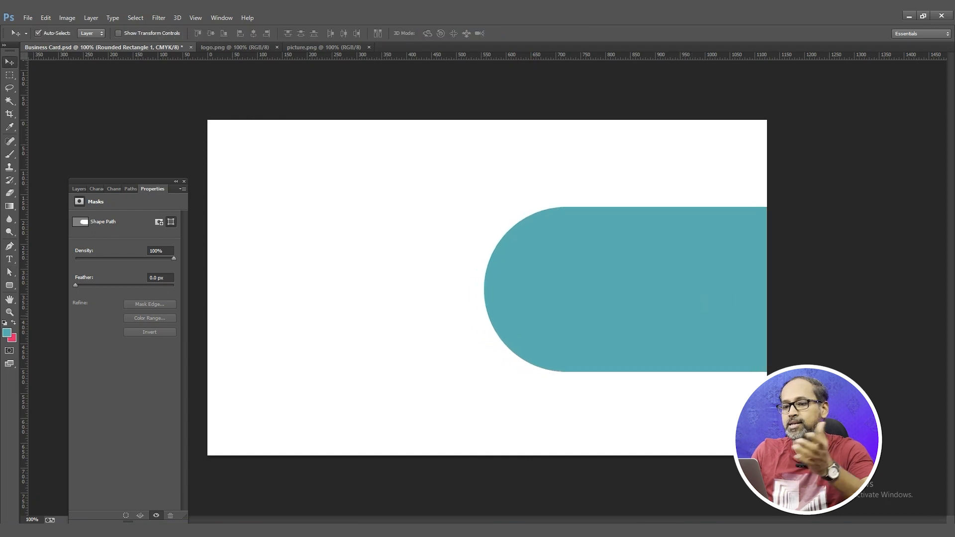
key(a)
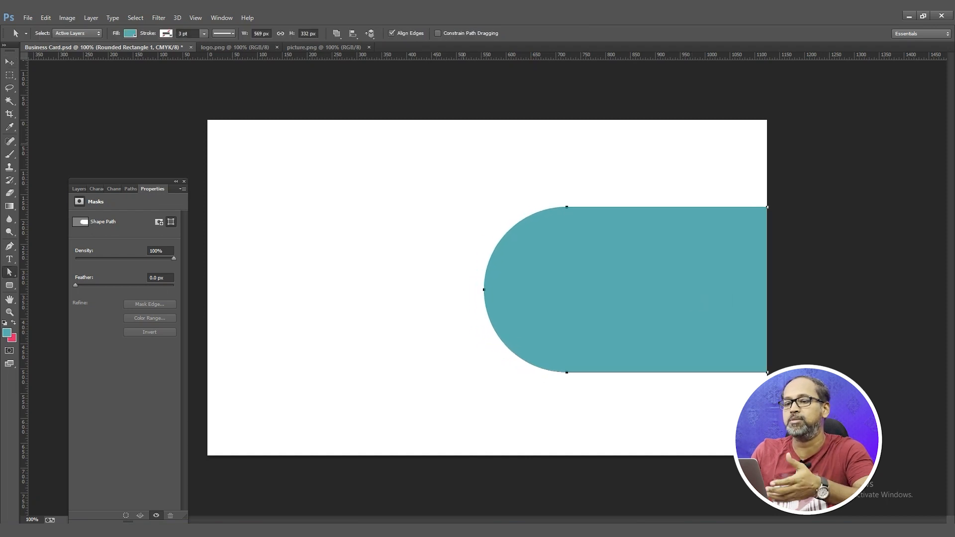
drag(462, 144, 584, 414)
key(shift+Left)
key(shift+Left)
key(shift+Left)
key(shift+Left)
key(shift+Left)
key(shift+Left)
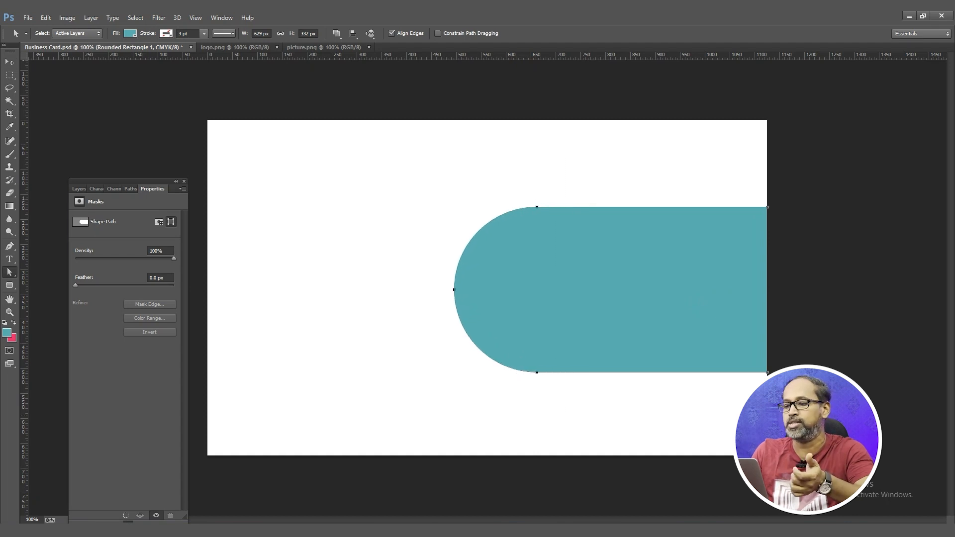
Centre the teal shape vertically on the card and save the document.
key(v)
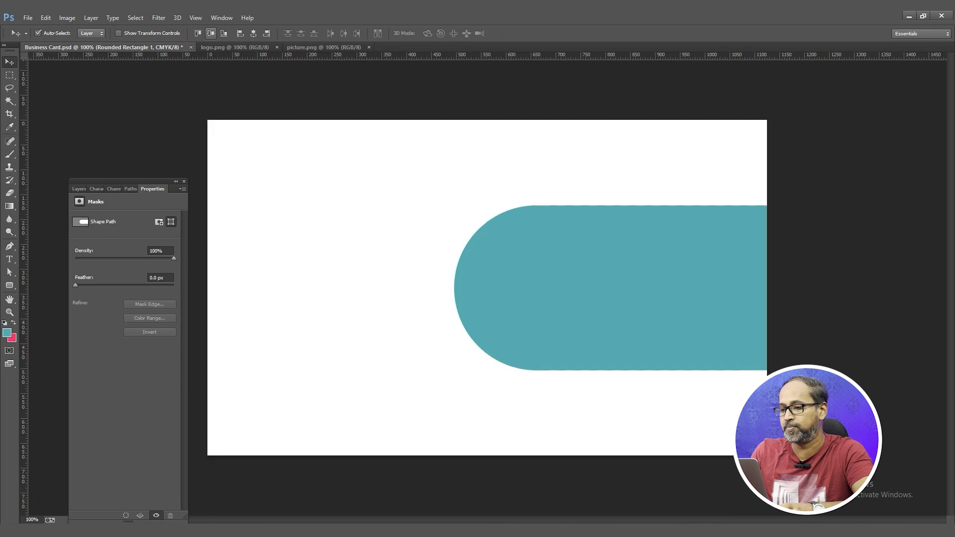
key(Up)
key(Up)
key(Up)
key(ctrl+s)
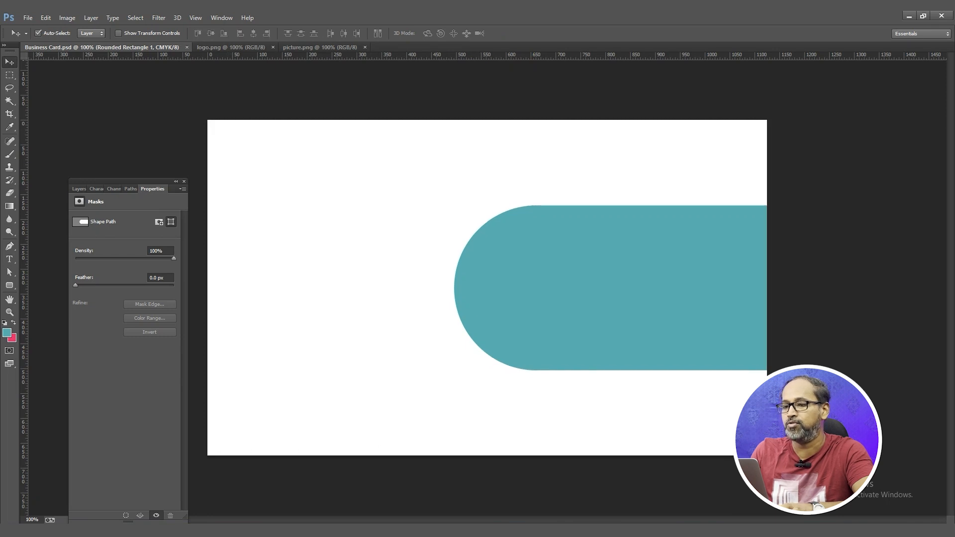
Draw a circle about 328 px wide in the "Back" group over the teal shape's rounded end and fill it white.
drag(9, 285, 40, 304)
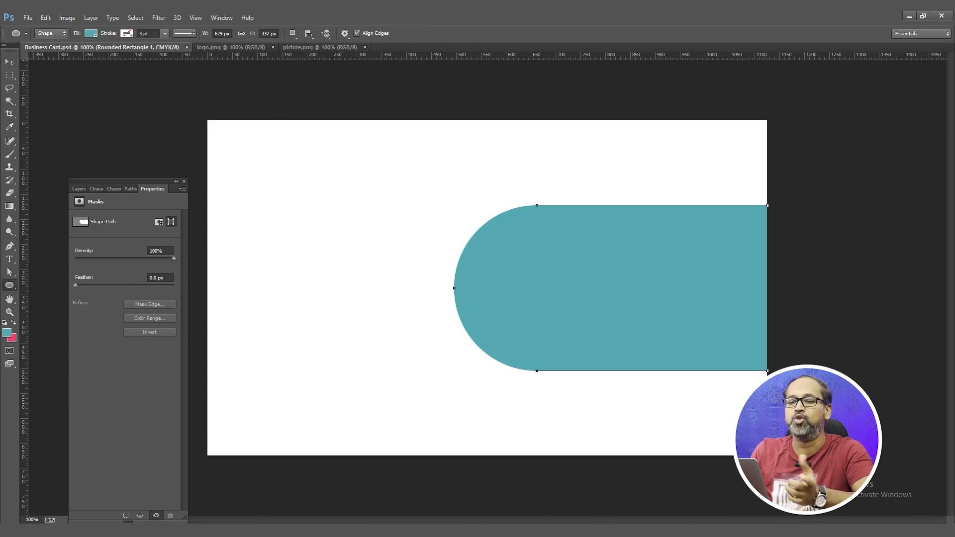
click(79, 188)
click(111, 242)
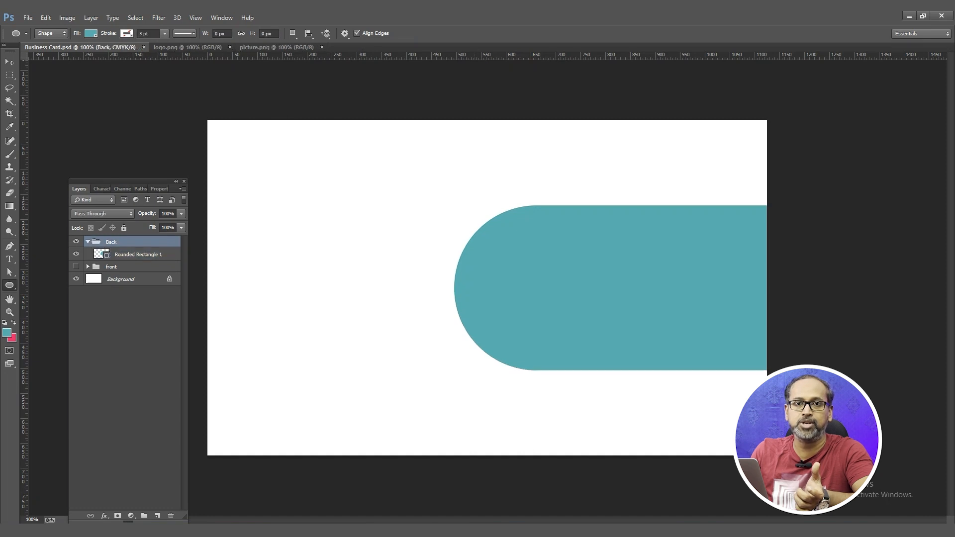
drag(463, 219, 626, 383)
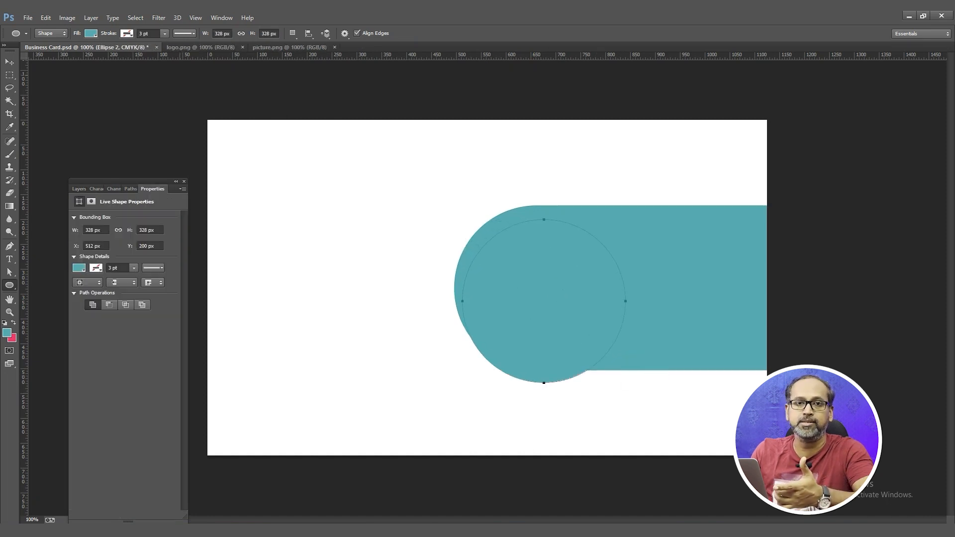
click(91, 33)
click(43, 81)
click(10, 63)
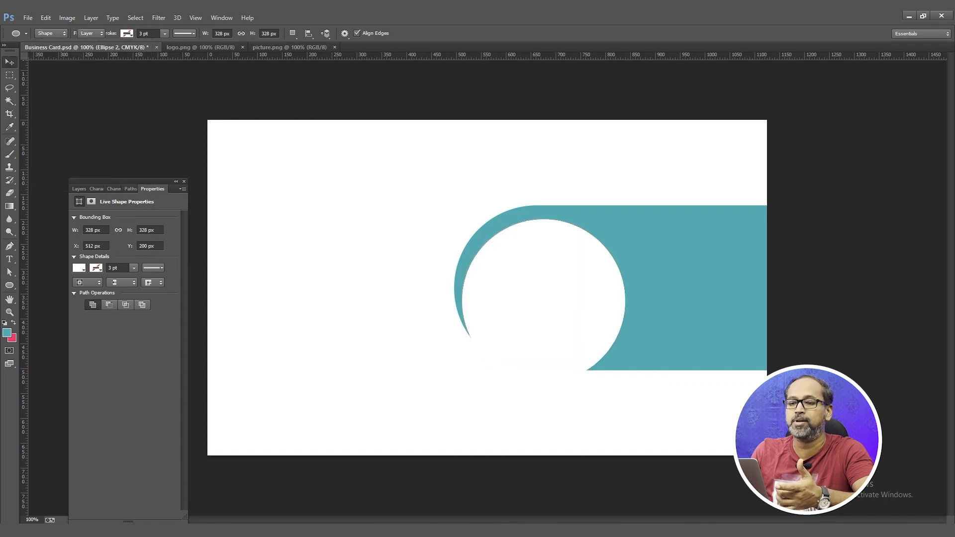
Align the white circle to the vertical centre of the teal rounded shape and clear the selection.
key(F7)
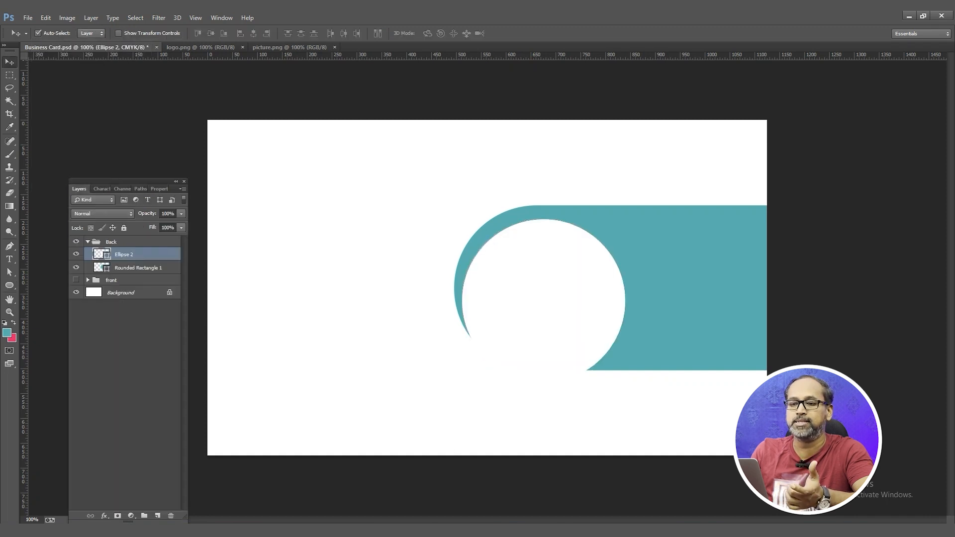
ctrl+click(102, 267)
click(211, 33)
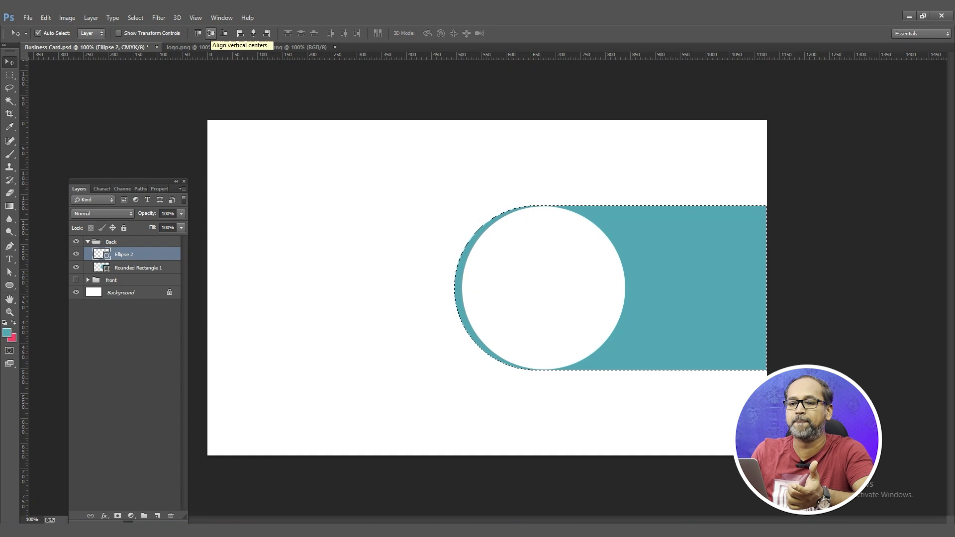
key(ctrl+d)
Scale the white circle to about 93.6% (307 px) and shift it to leave an even teal rim around the shape's rounded end.
drag(555, 284, 556, 284)
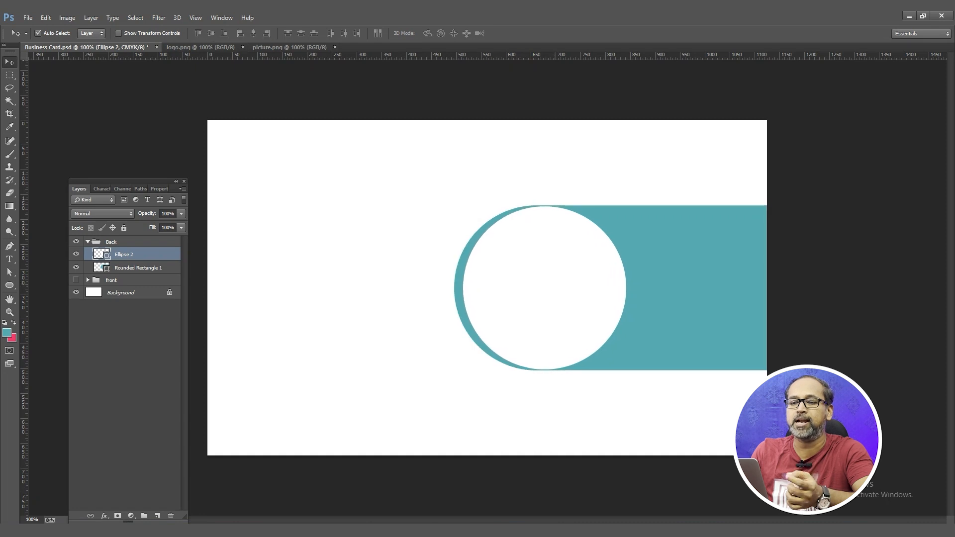
key(ctrl+t)
drag(627, 206, 622, 211)
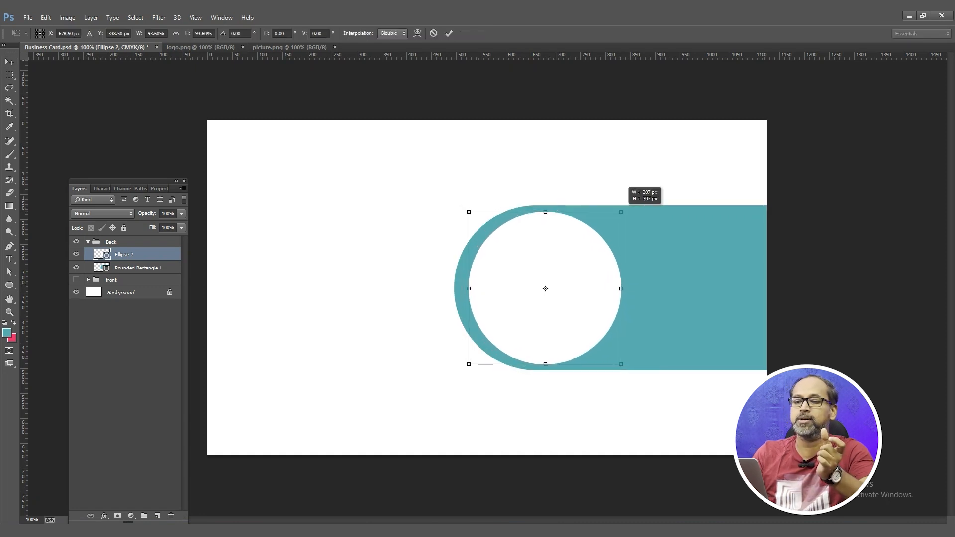
drag(595, 264, 589, 264)
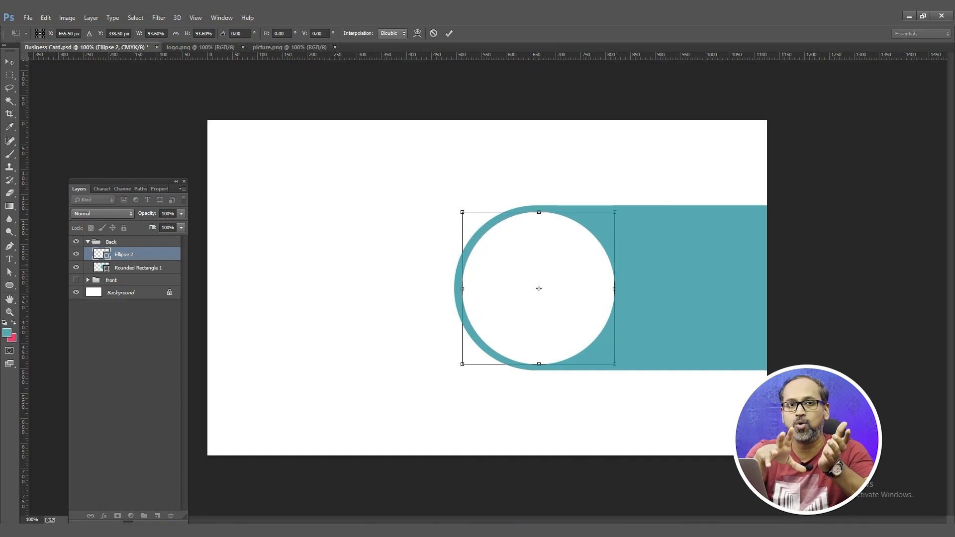
key(Return)
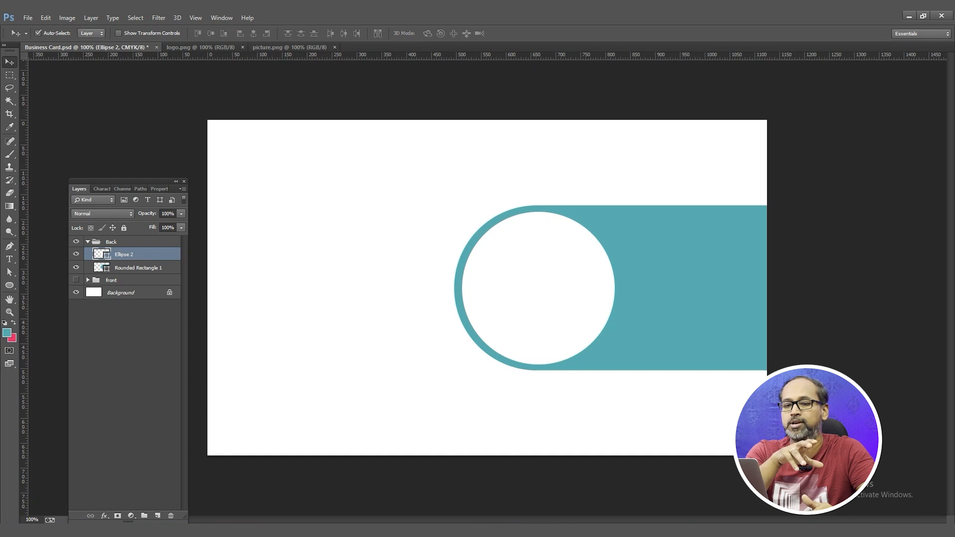
Draw a pink bar about 11 × 103 px in the "Back" group on the card's left edge, placed at about Y 48 px.
click(9, 285)
click(85, 281)
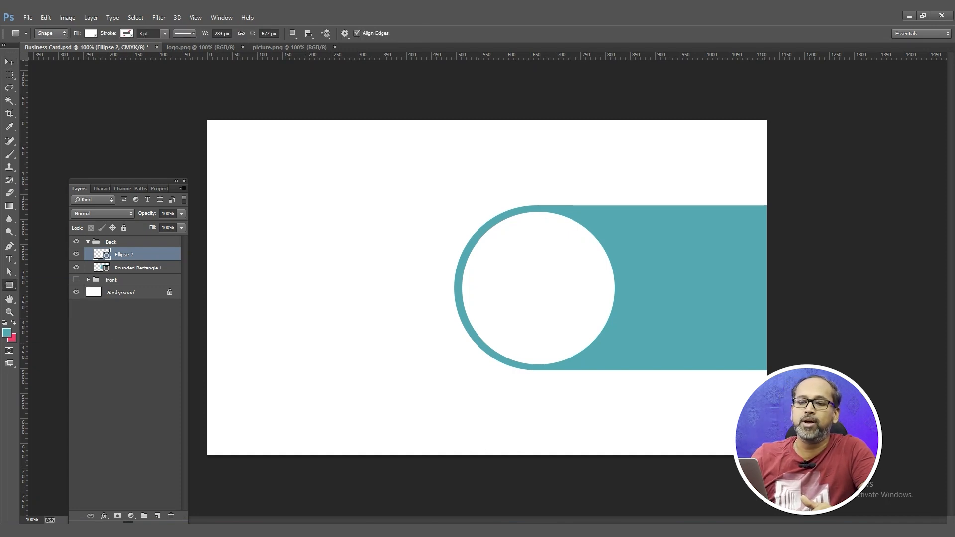
click(124, 242)
drag(208, 150, 214, 201)
click(91, 34)
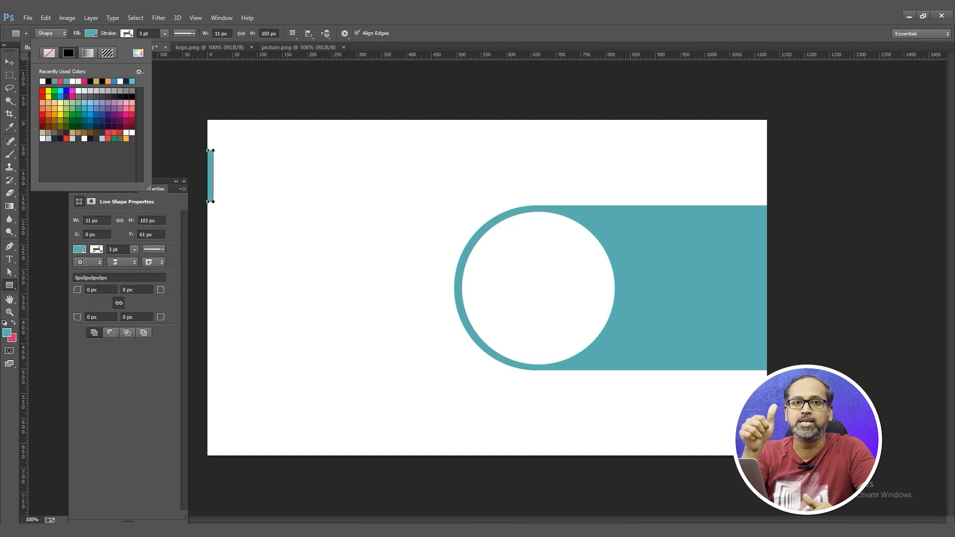
click(52, 81)
click(9, 62)
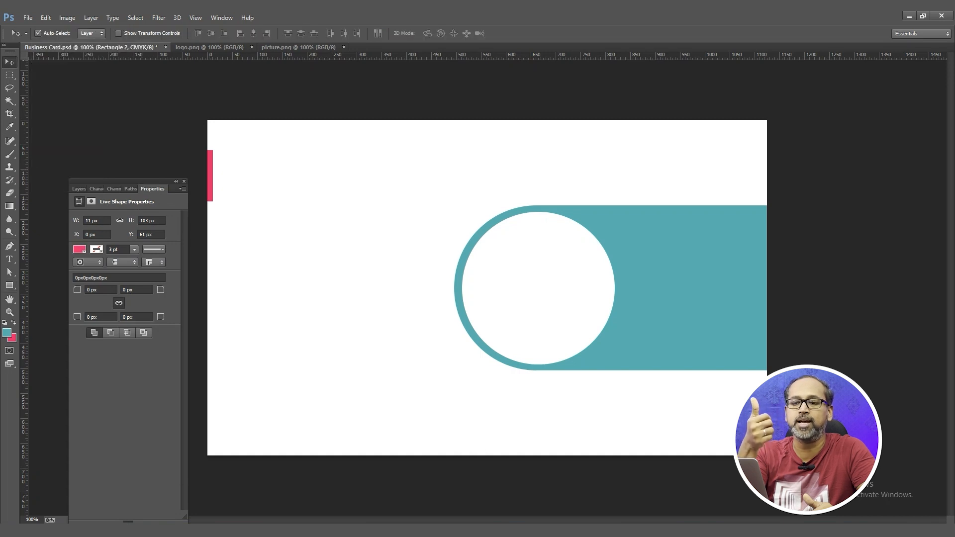
drag(210, 170, 210, 163)
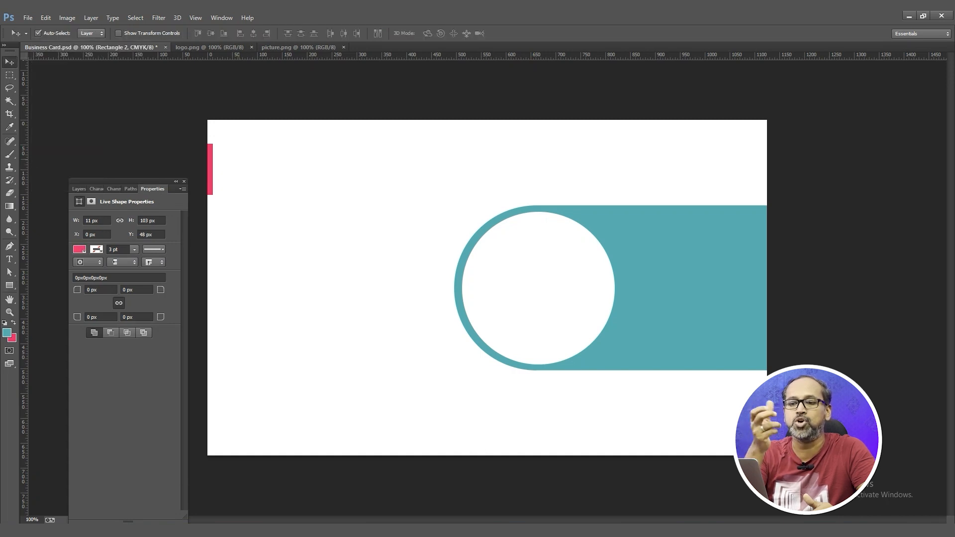
Add the cardholder's name in capitals as a teal text line beside the pink bar.
key(t)
click(231, 155)
text(J)
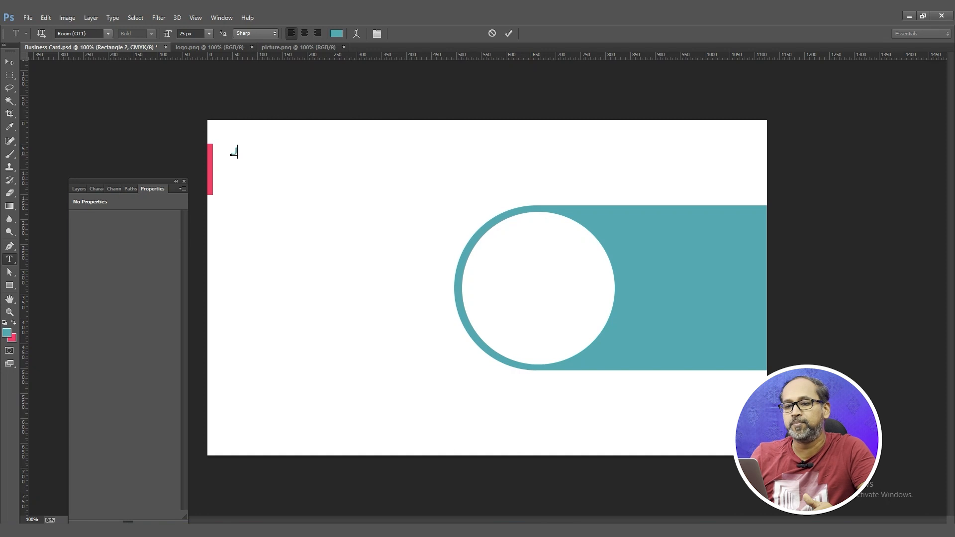
text(HONE DER)
key(BackSpace)
text(O)
Enlarge the name text to 50 px and position it level with the upper part of the pink bar.
key(ctrl+a)
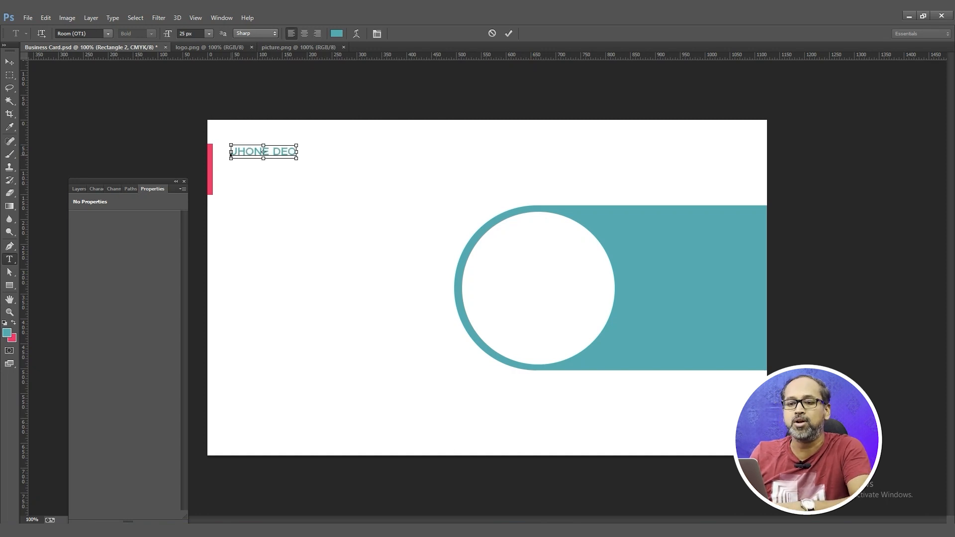
click(180, 33)
text(46)
key(Return)
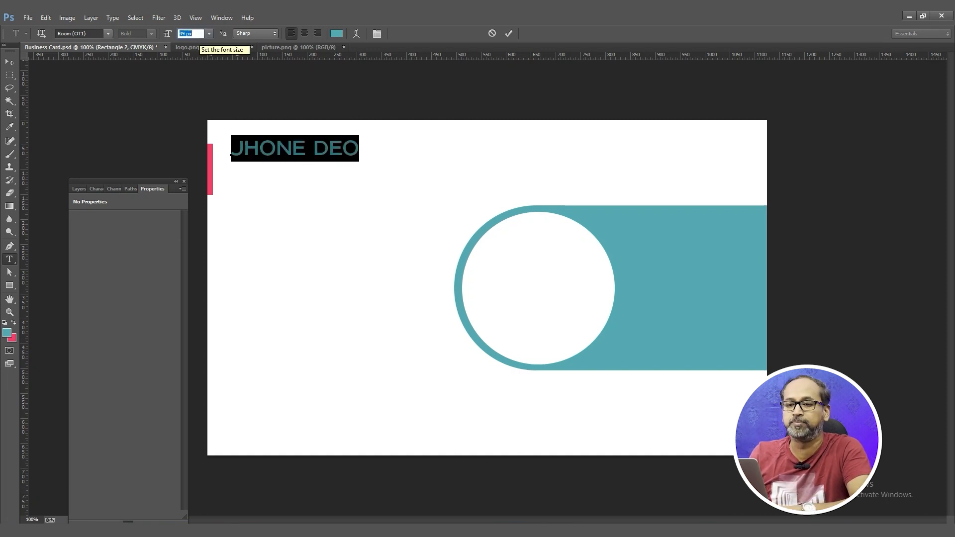
click(10, 62)
drag(278, 148, 279, 154)
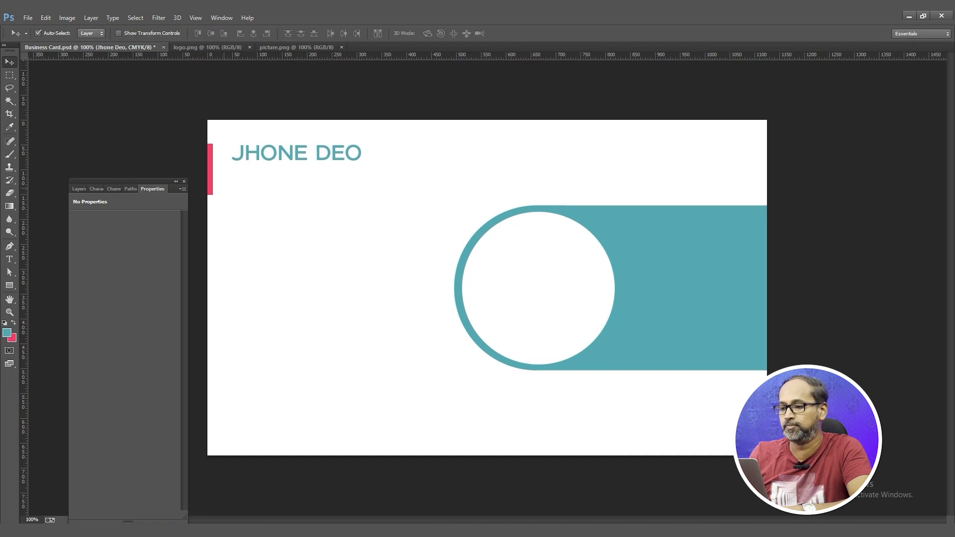
Draw a horizontal line about 257 px long and 4 px thick beneath the name and fill it light gray.
right_click(9, 285)
click(55, 323)
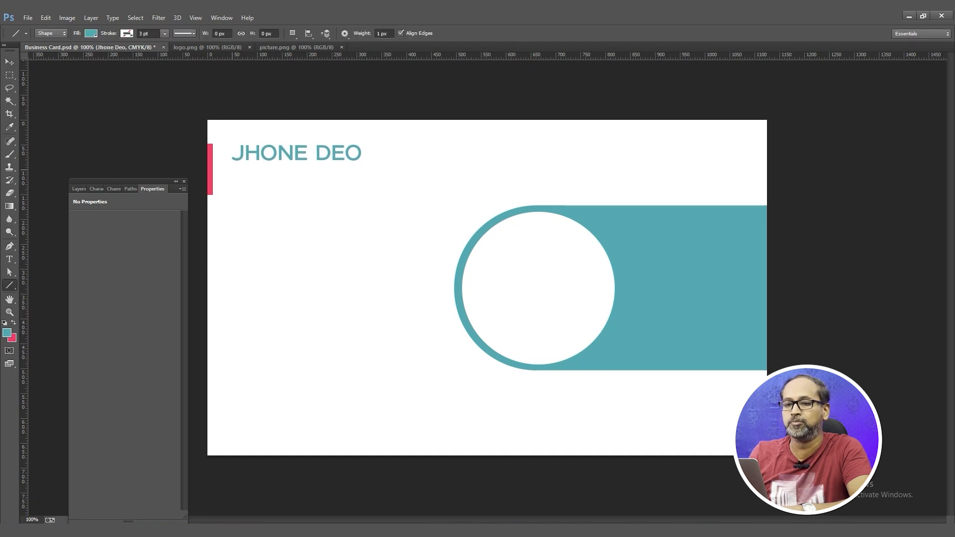
drag(232, 169, 360, 169)
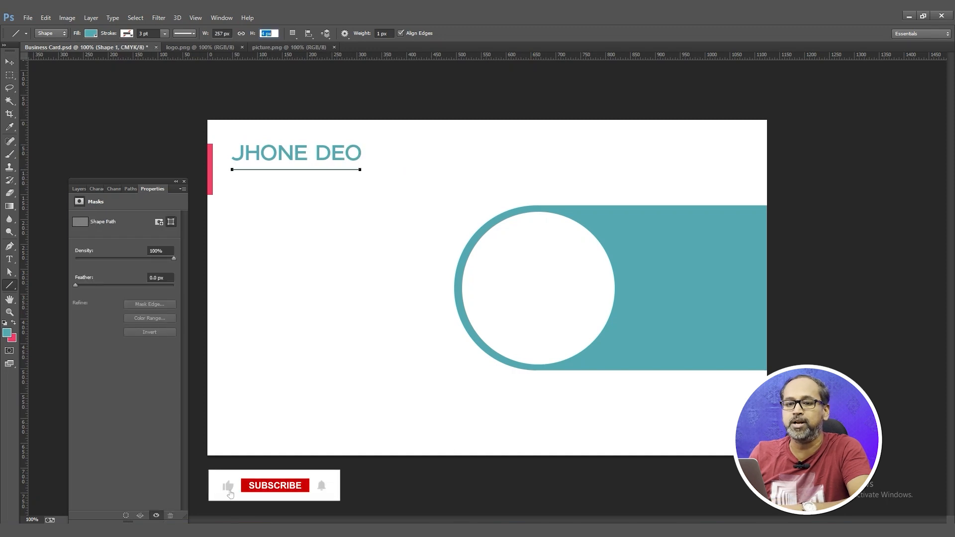
key(Return)
click(91, 34)
click(43, 81)
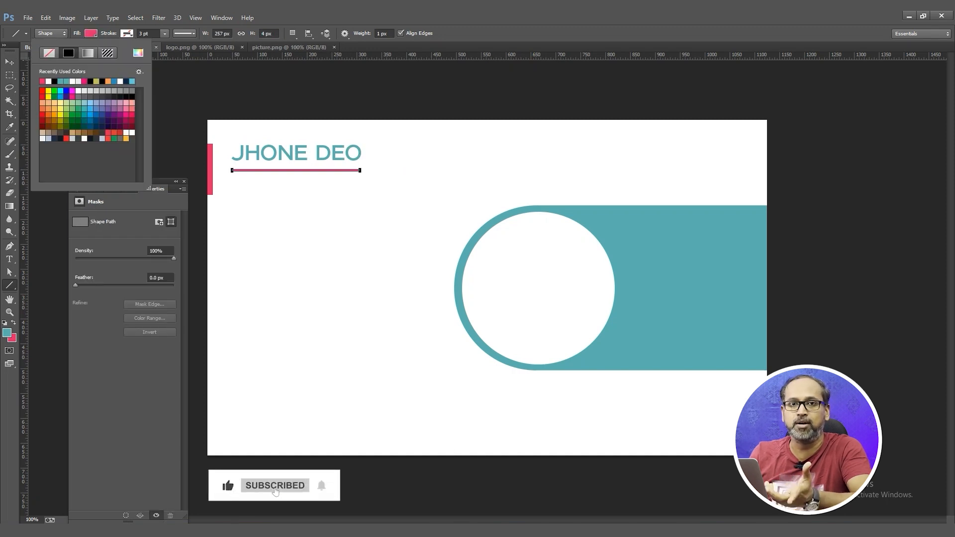
click(84, 91)
click(9, 62)
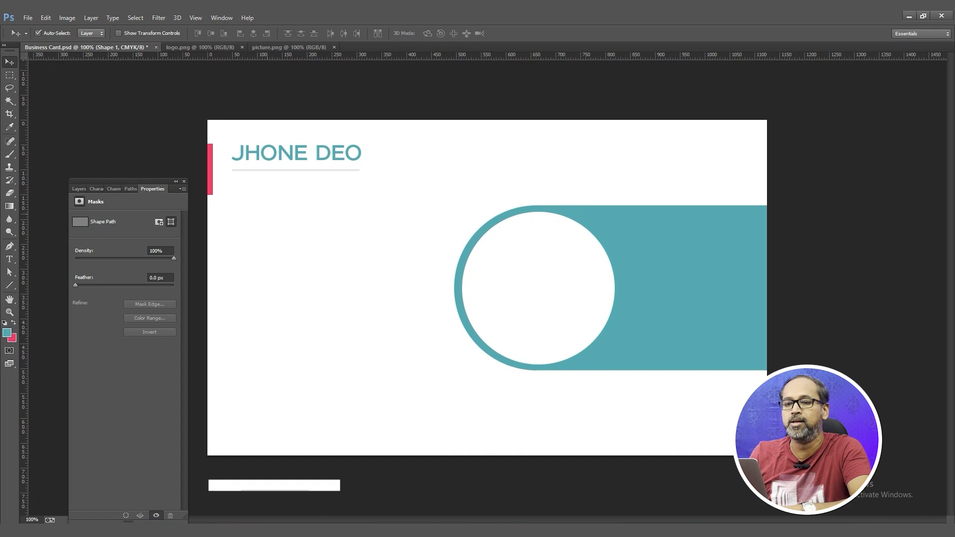
Add a text line reading "BUSINESS CARD" beneath the gray line under the name.
key(t)
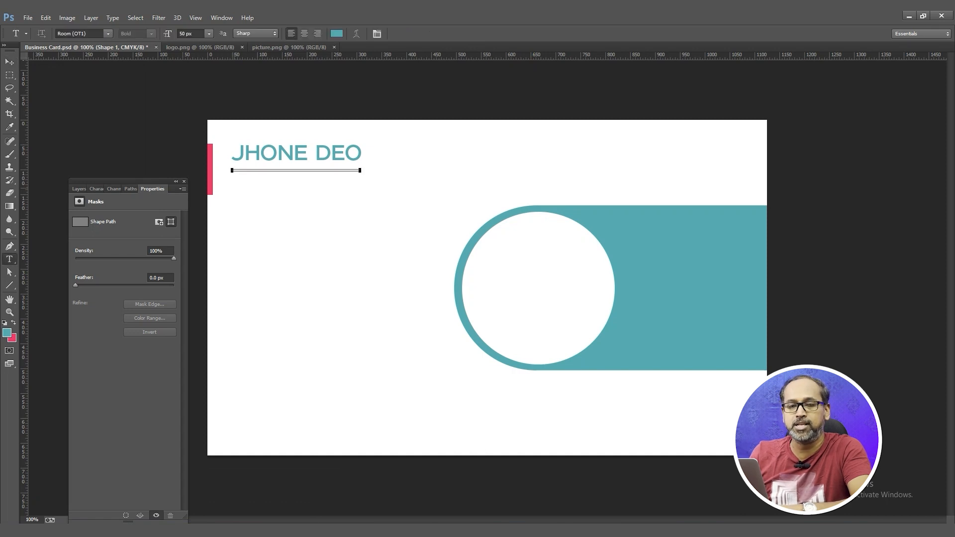
click(234, 188)
text(B)
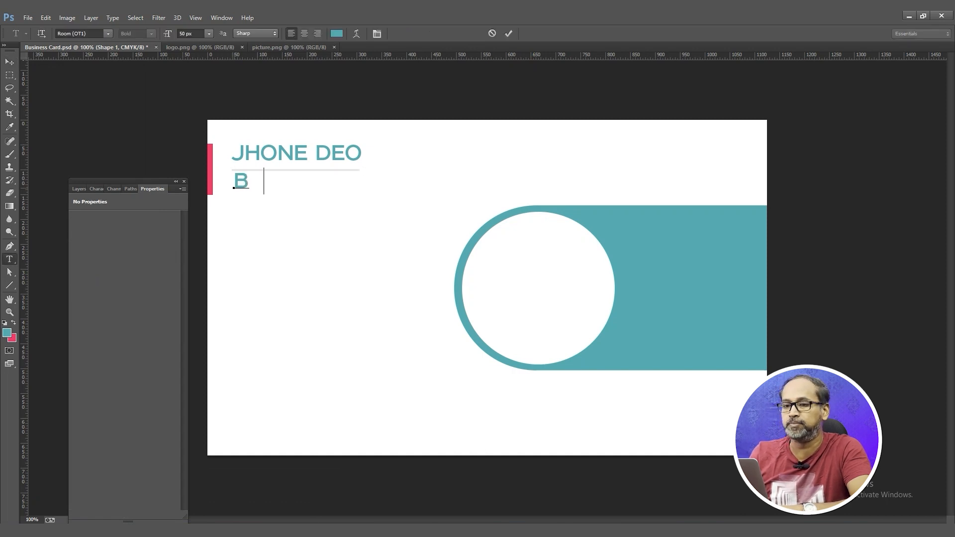
text(USINESS)
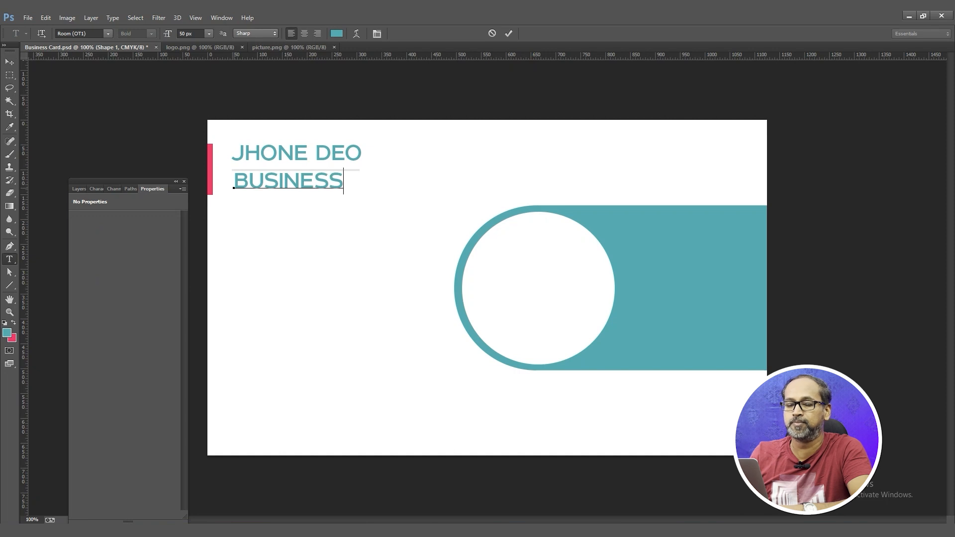
text( CA)
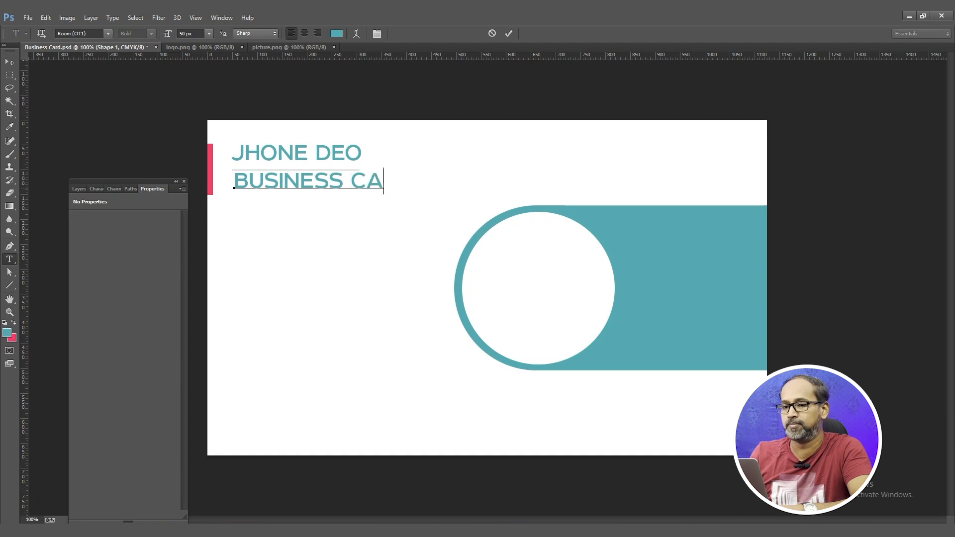
text(RD)
Set the "BUSINESS CARD" text to 25 px and color it black (000000).
key(ctrl+a)
click(192, 34)
text(26)
key(Return)
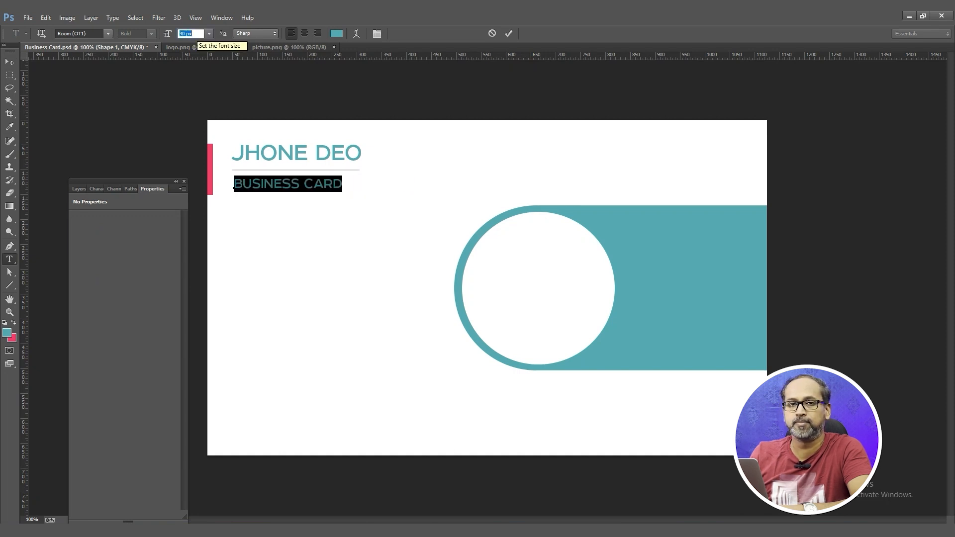
key(Down)
click(337, 33)
click(411, 512)
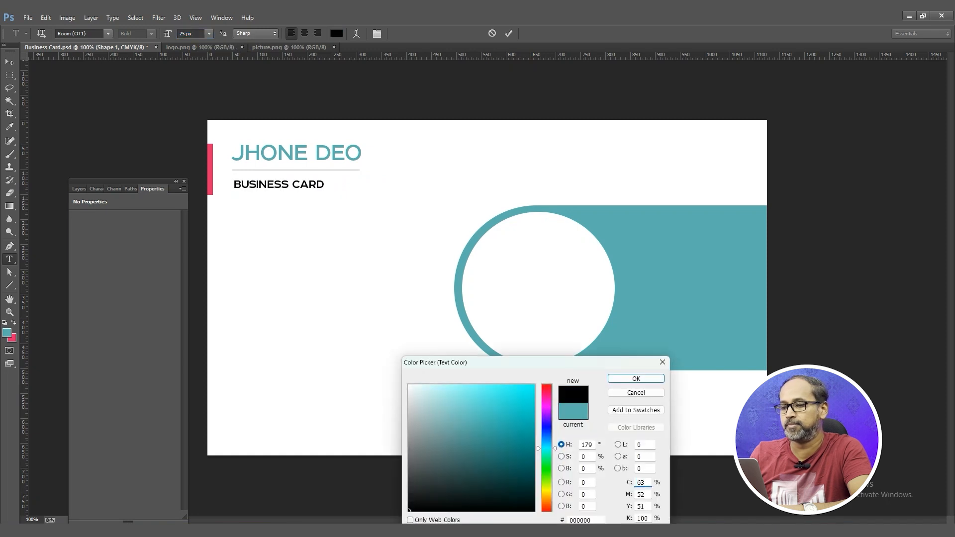
click(636, 379)
Nudge the "BUSINESS CARD" text slightly up and left to line it up with the name above.
click(10, 62)
key(Up)
key(Left)
key(Left)
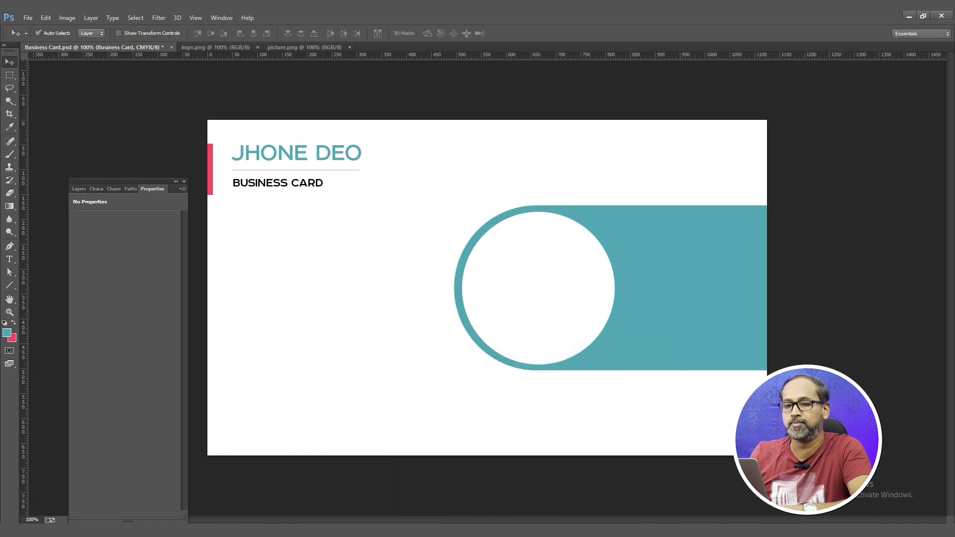
key(Up)
Shorten the pink bar on the card's edge to about 94 px high and place it at about Y 44 px.
click(208, 186)
key(u)
click(209, 192)
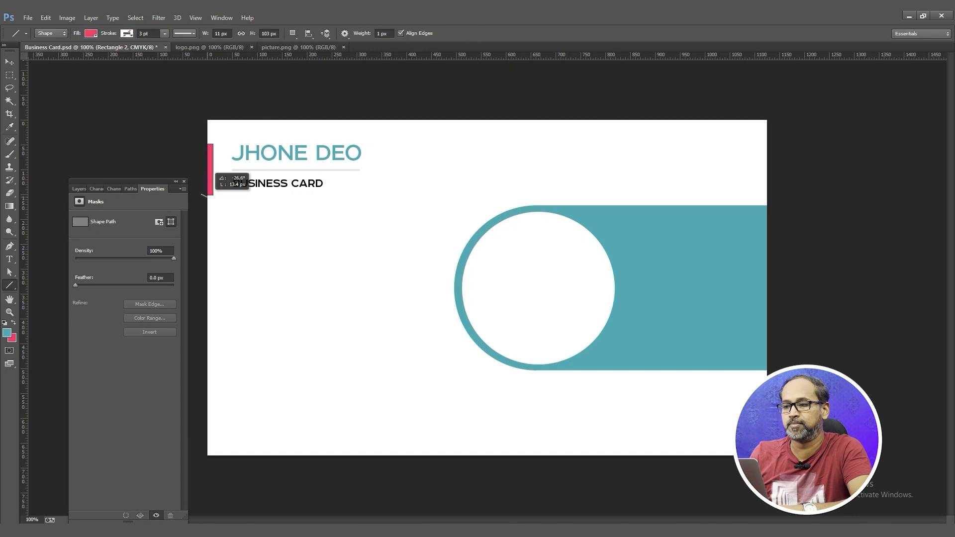
key(a)
click(210, 146)
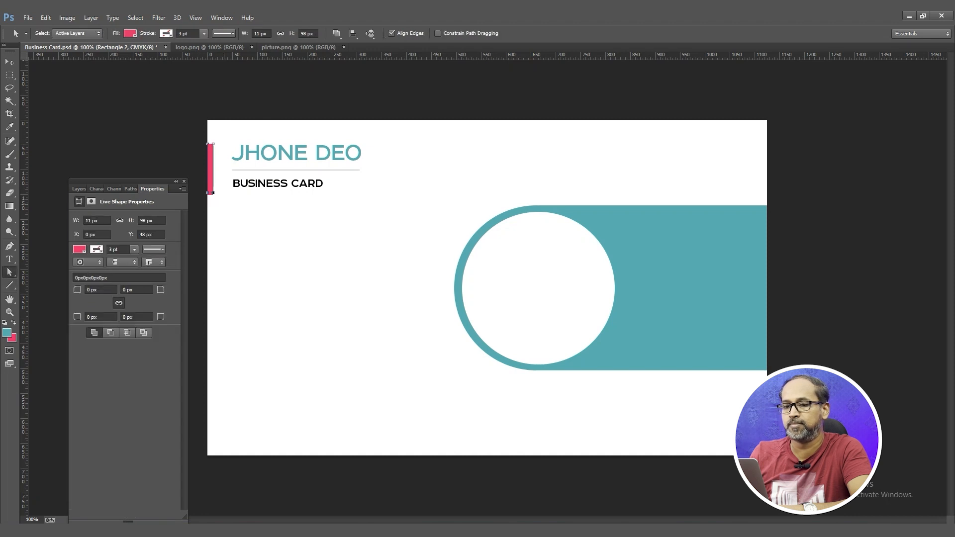
key(v)
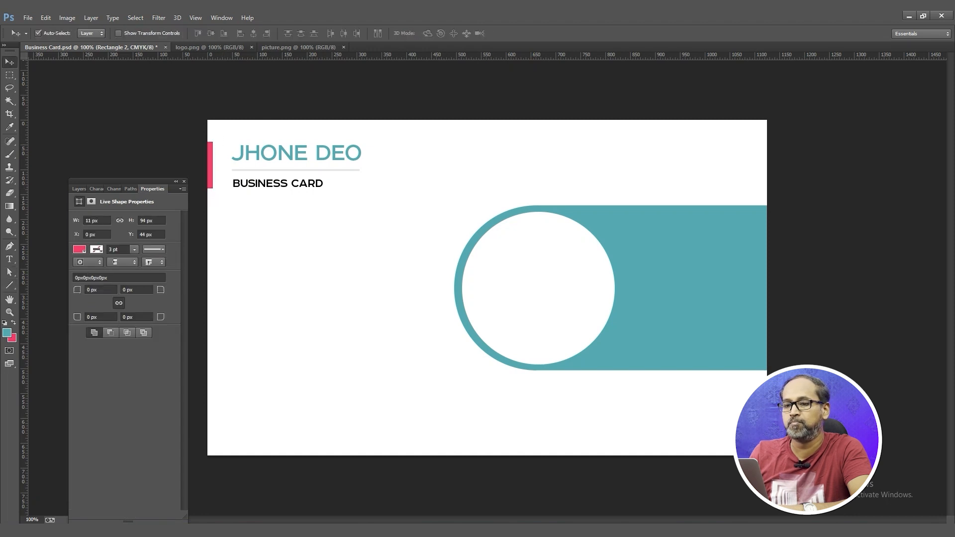
Draw a teal circle about 60 × 60 px in the "Back" group, below "BUSINESS CARD" at about X 49, Y 211 px.
click(79, 189)
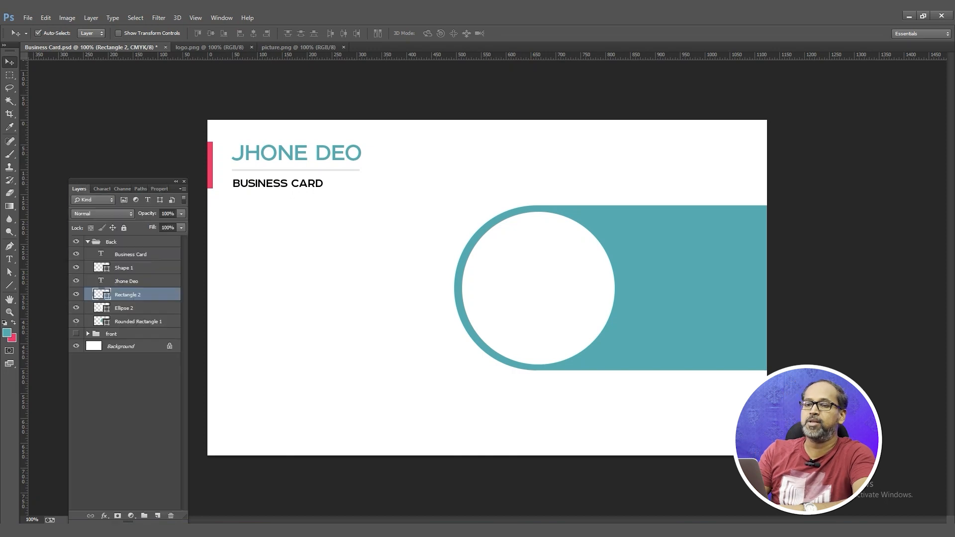
click(124, 242)
click(9, 285)
right_click(10, 286)
click(44, 304)
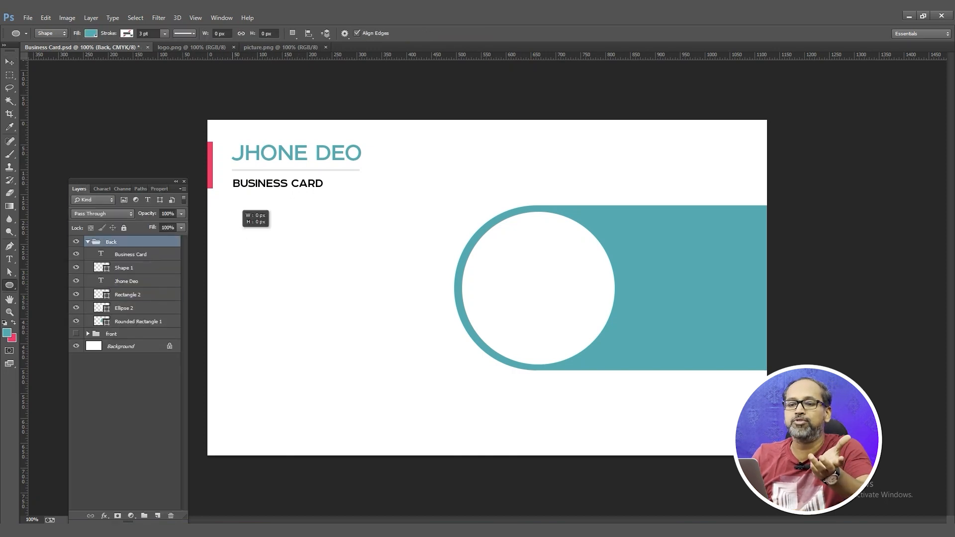
drag(232, 227, 263, 256)
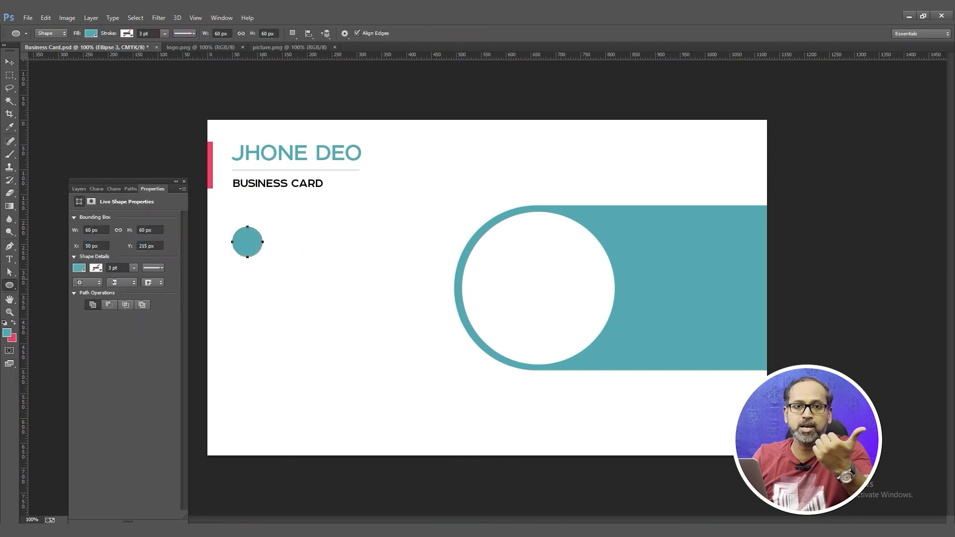
Add the contact phone number as a black text line beside the teal circle and reduce its font size.
key(t)
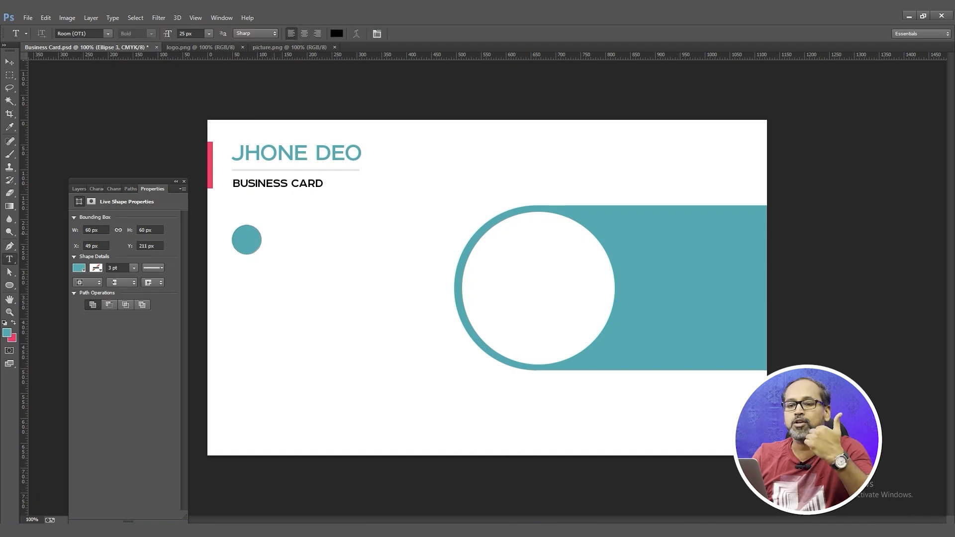
click(275, 234)
key(ctrl+v)
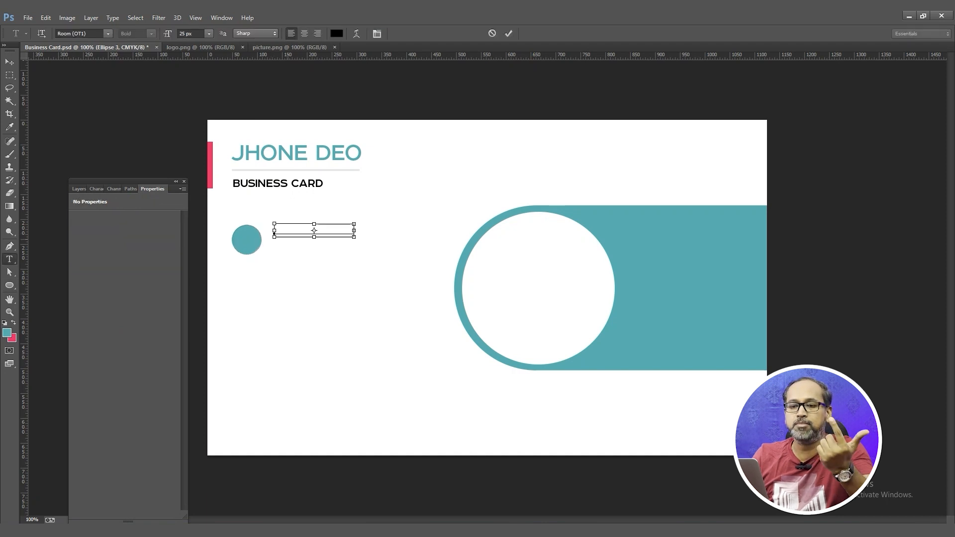
key(ctrl+a)
click(192, 34)
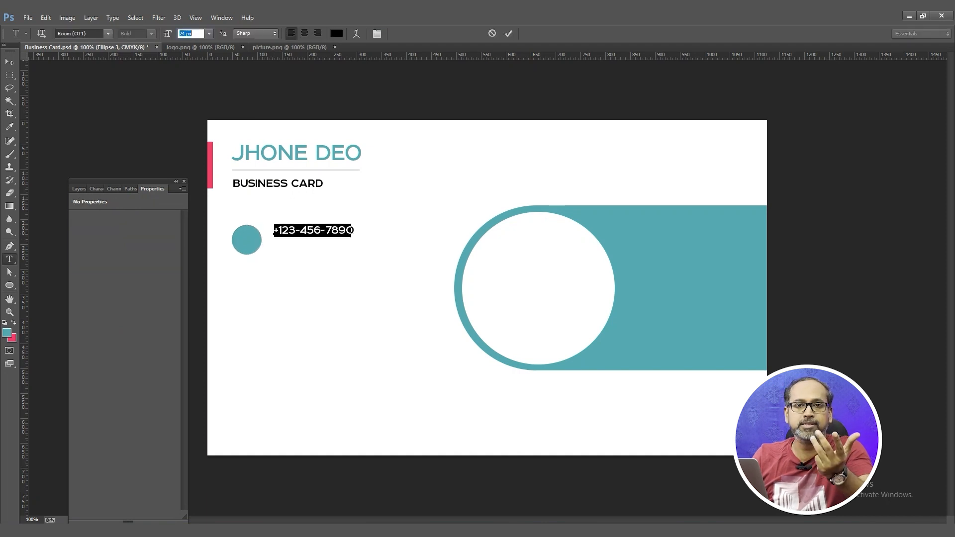
key(Down)
key(Down)
key(Down)
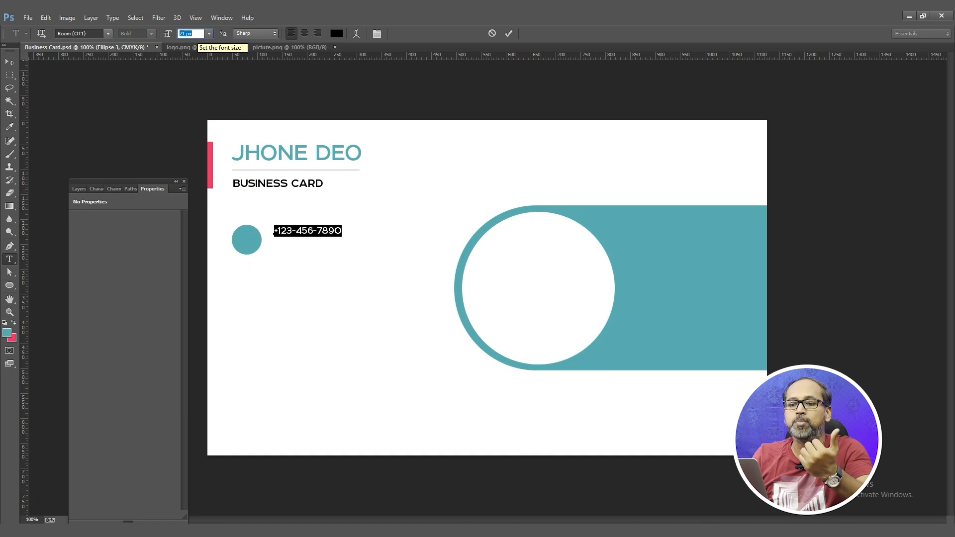
key(Down)
Align the phone number with the upper half of the teal circle and duplicate it as a second line below.
click(10, 63)
drag(305, 231, 303, 233)
drag(303, 233, 303, 247)
key(Up)
key(Up)
key(Up)
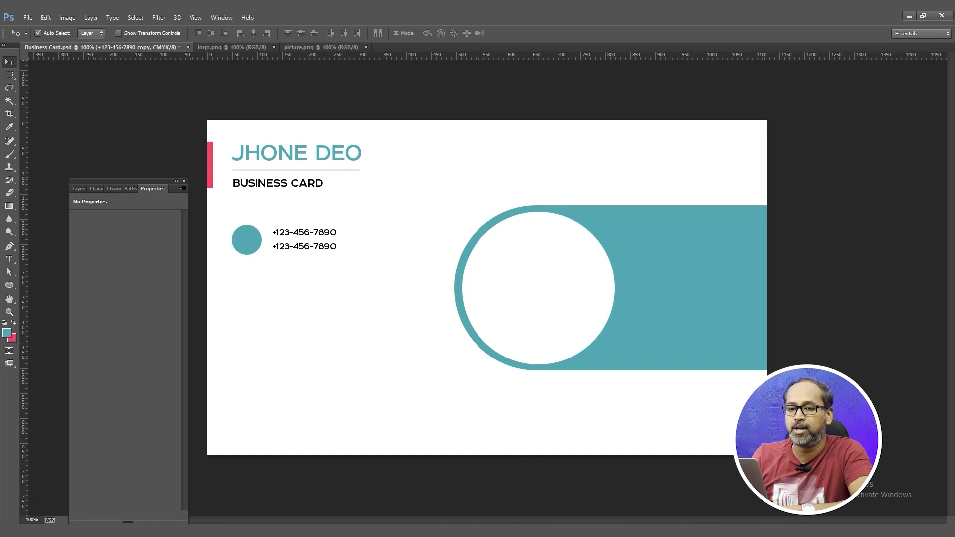
Group the two phone number text layers and move the teal circle's layer into that group.
click(79, 189)
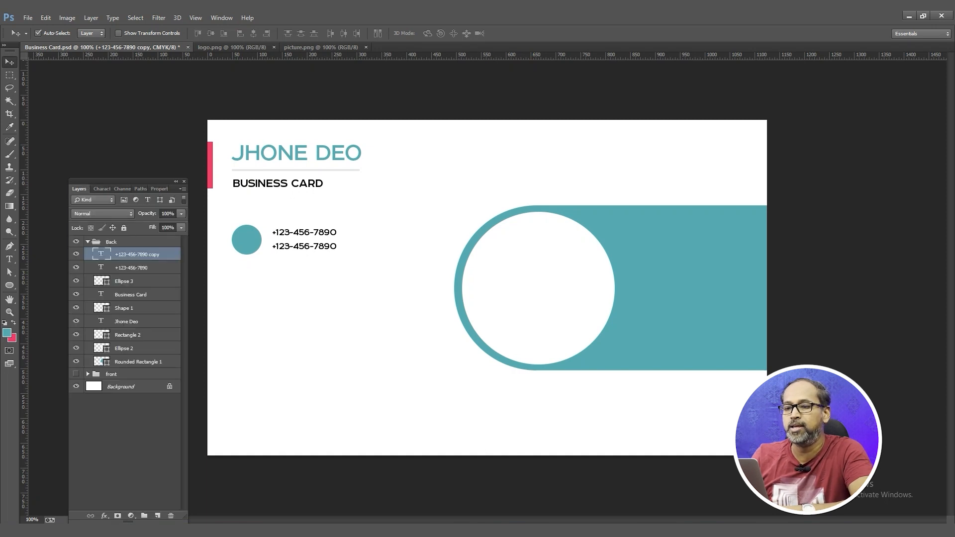
shift+click(132, 268)
key(ctrl+g)
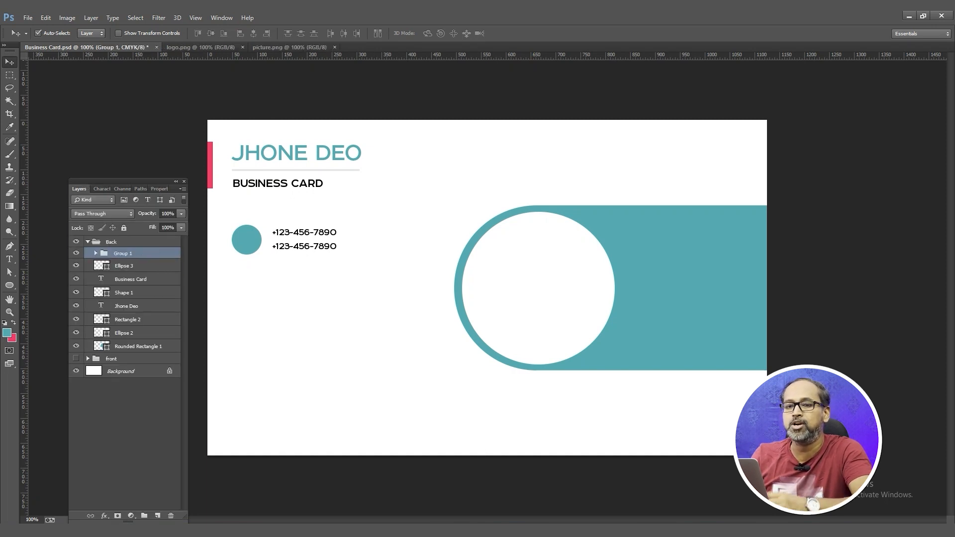
click(95, 253)
click(129, 292)
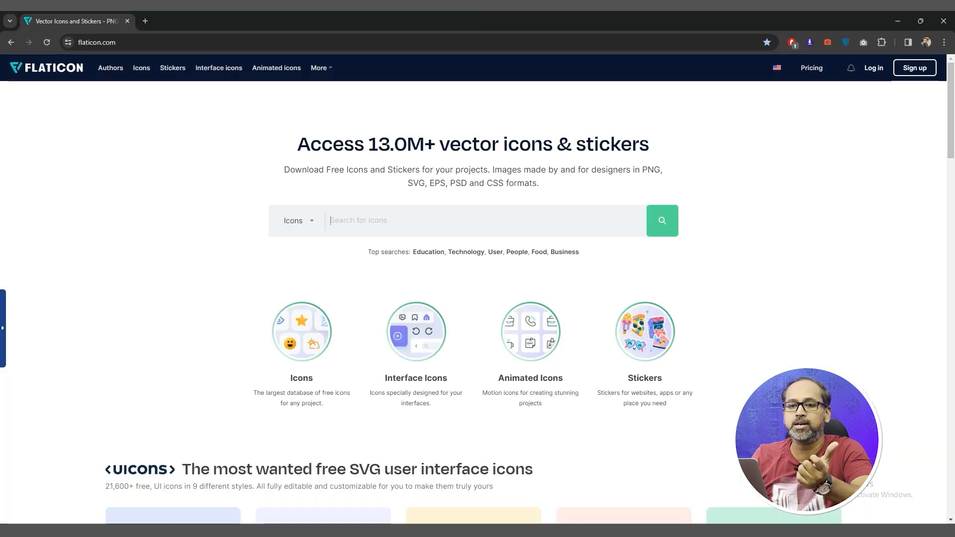
Search Flaticon in the browser for "call" icons and open the Telephone Call icon with two signal waves.
text(Call)
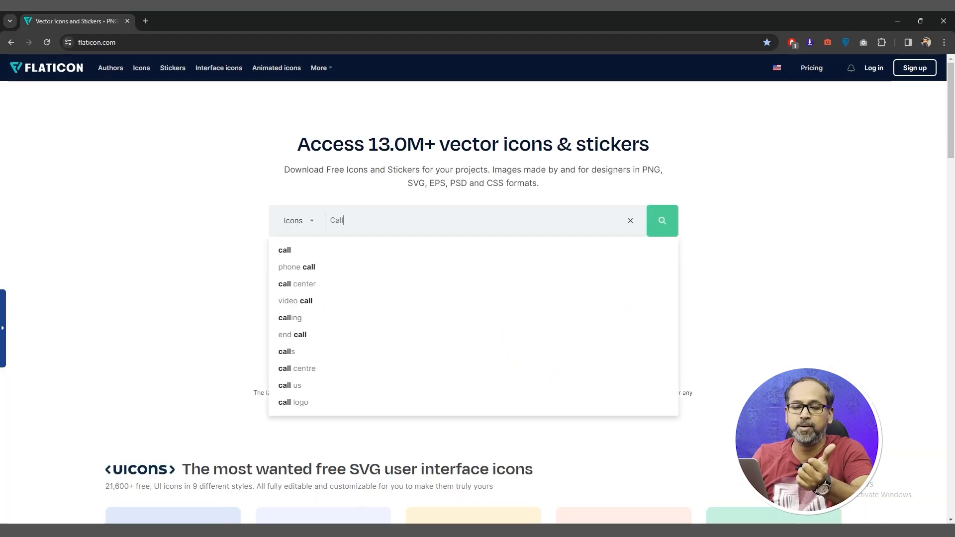
key(Down)
key(Down)
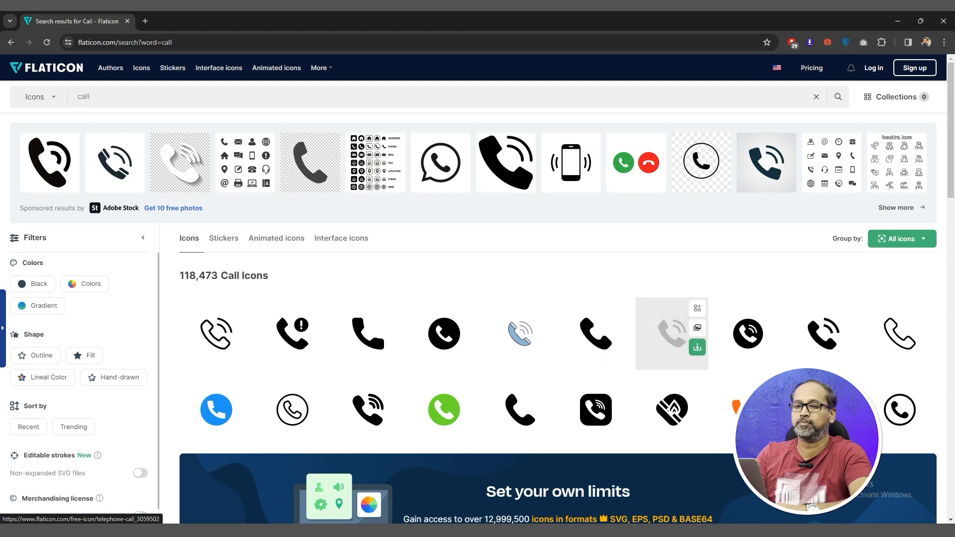
click(669, 332)
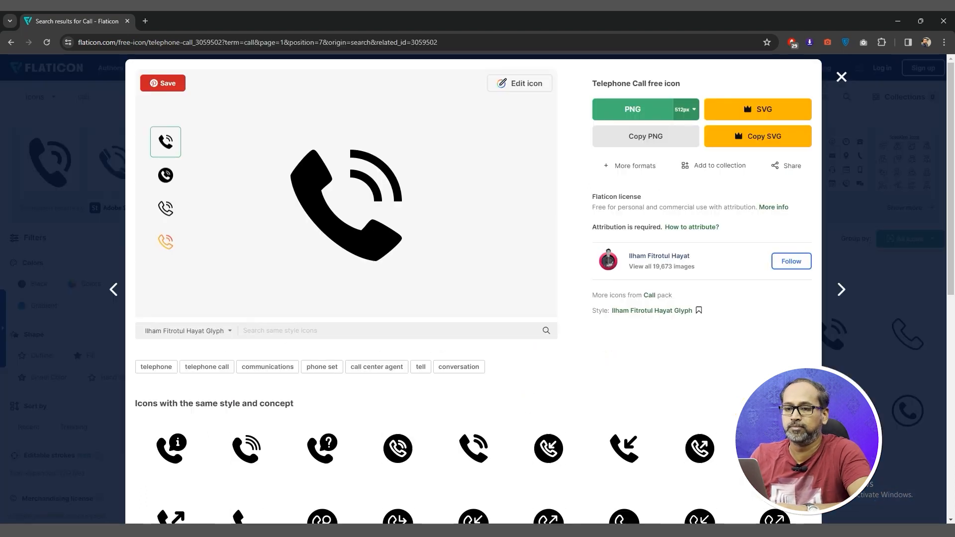
Capture a screen snip of the large telephone icon and paste it into the business card in Photoshop.
key(super+shift+s)
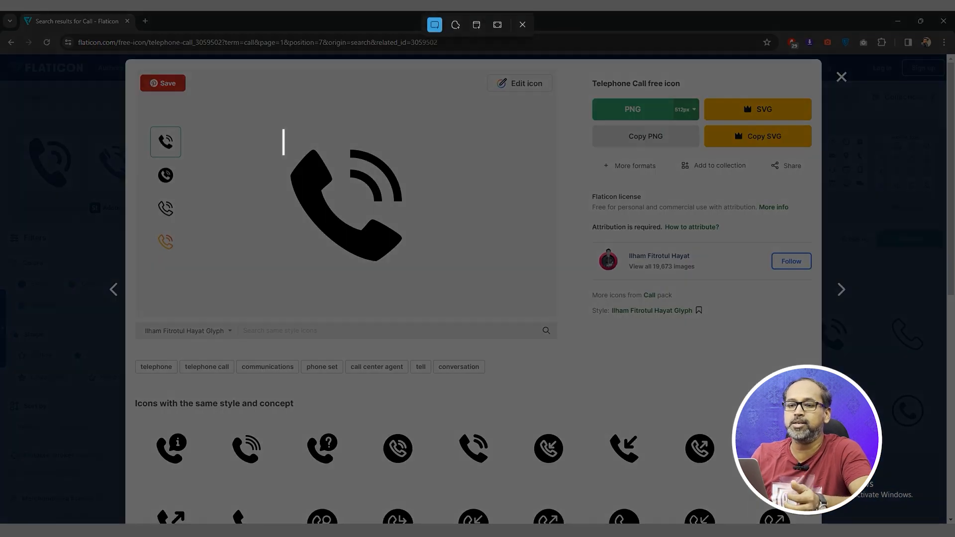
drag(282, 128, 430, 271)
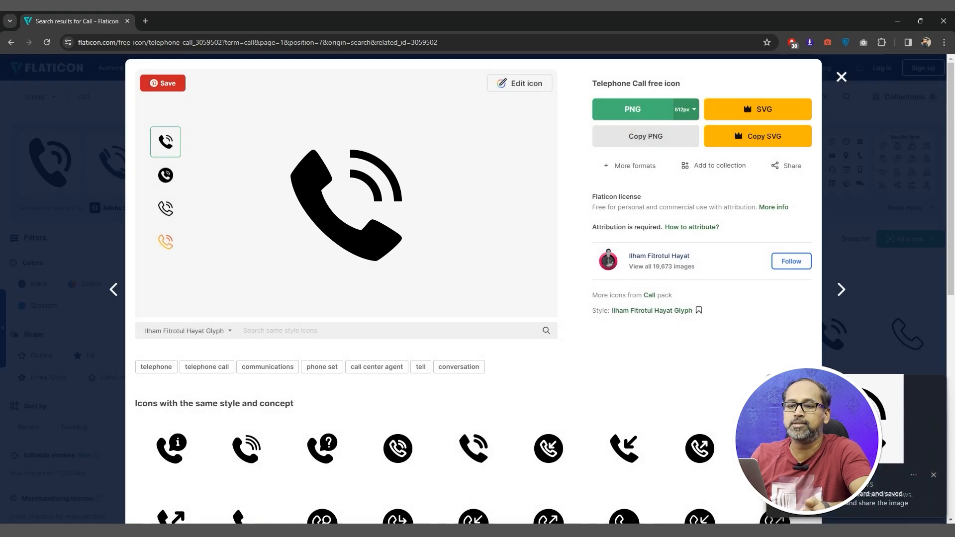
key(alt+Tab)
key(ctrl+v)
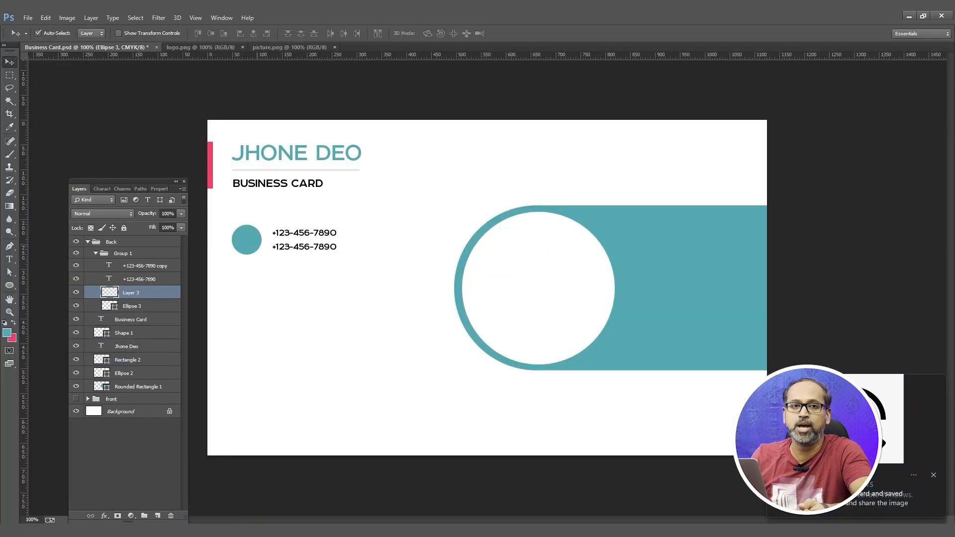
Select the pasted icon's light background with the Magic Wand, delete it, and deselect.
key(w)
click(450, 328)
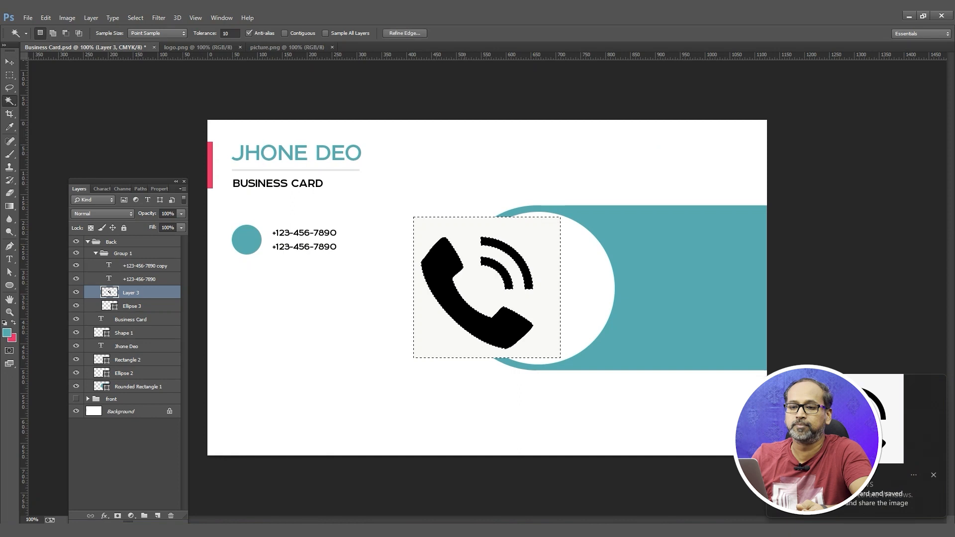
key(Delete)
key(ctrl+d)
Scale the telephone icon to about 16% and again to about 83%, centering it inside the teal circle.
key(v)
key(ctrl+t)
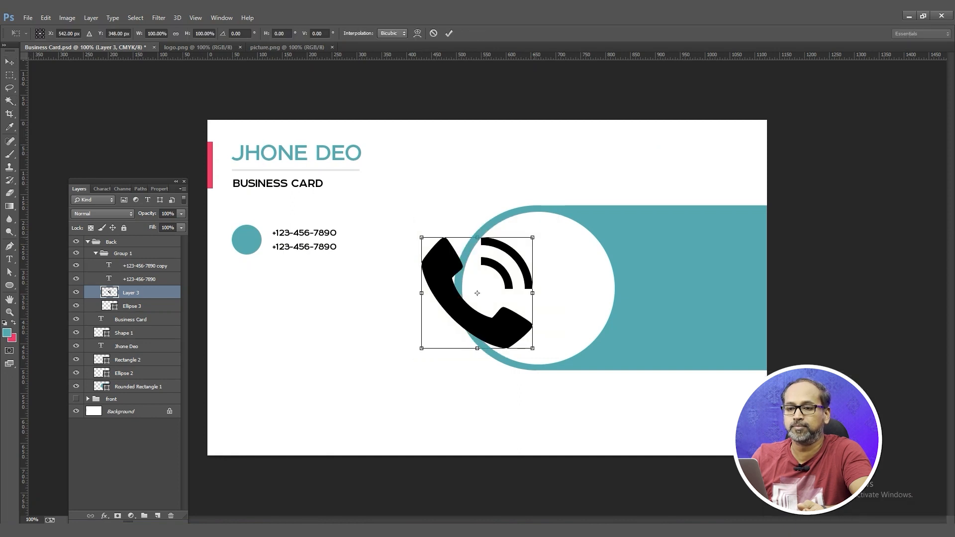
drag(536, 237, 246, 239)
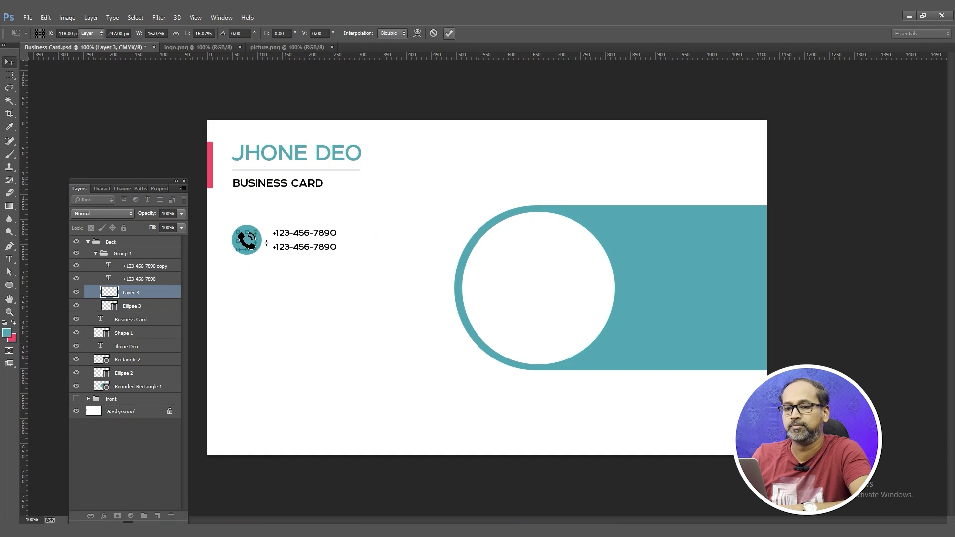
key(Return)
key(ctrl+t)
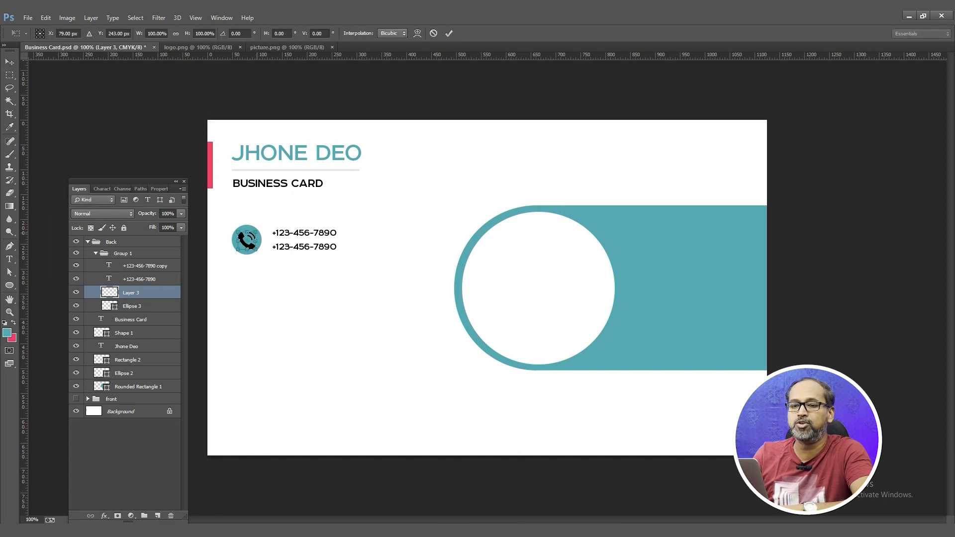
drag(257, 232, 255, 234)
click(449, 33)
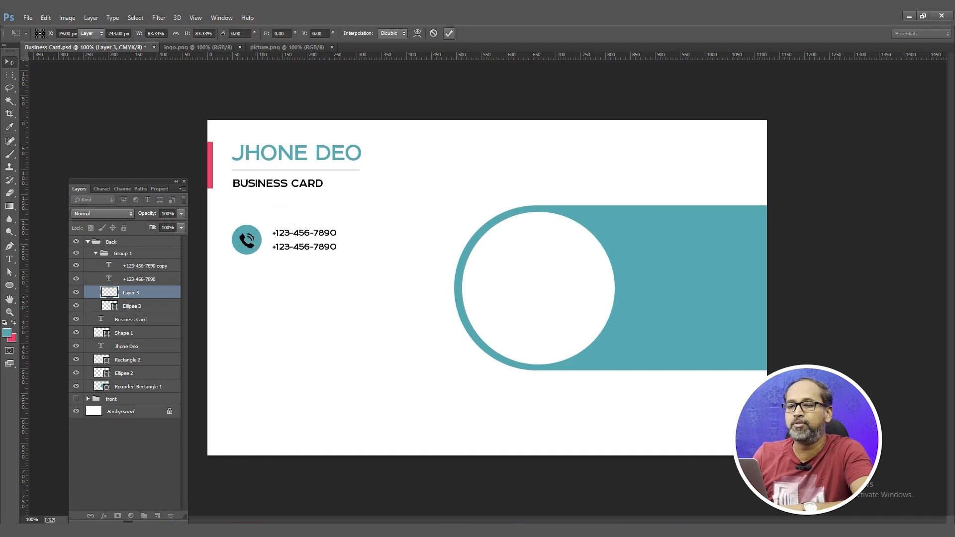
Apply a white (#ffffff) Color Overlay to the telephone icon layer.
right_click(141, 292)
click(183, 107)
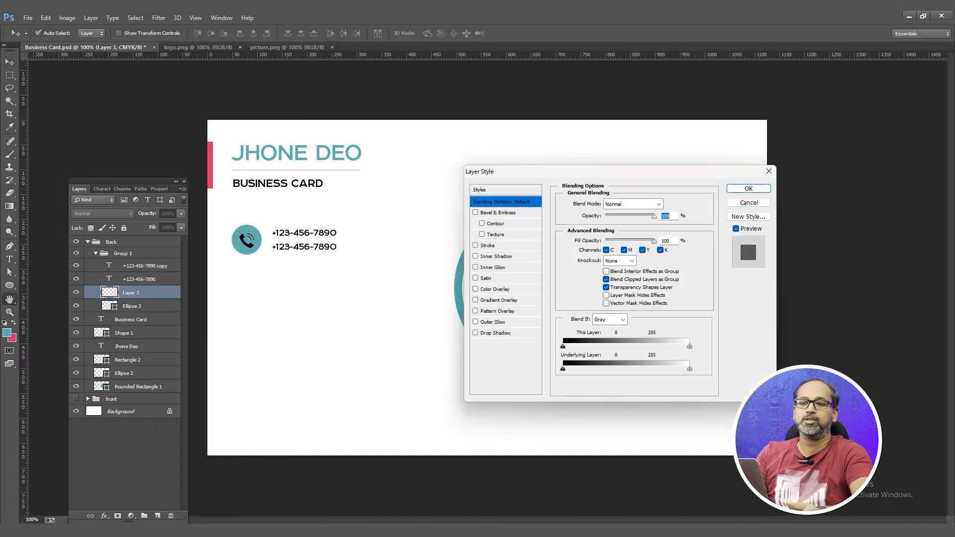
click(476, 289)
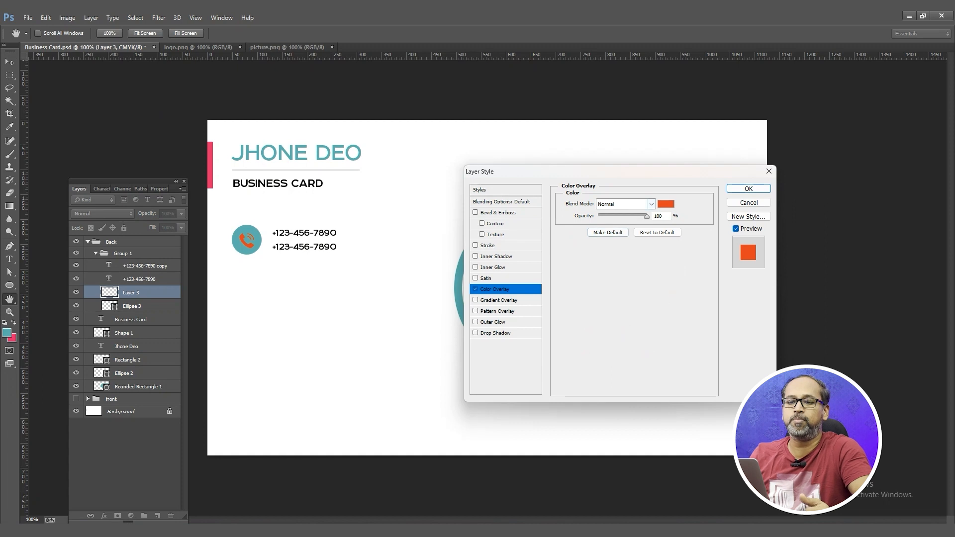
click(666, 204)
click(409, 385)
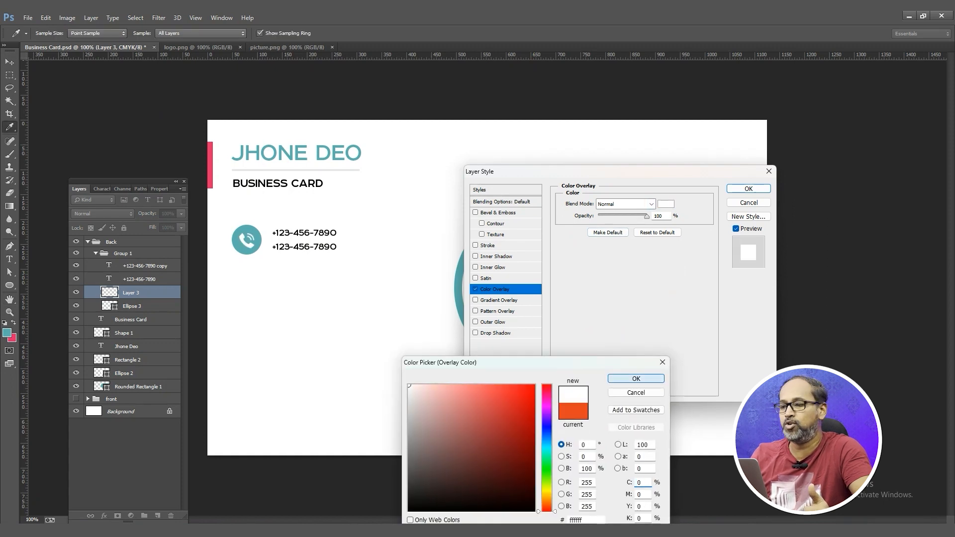
key(Return)
key(Return)
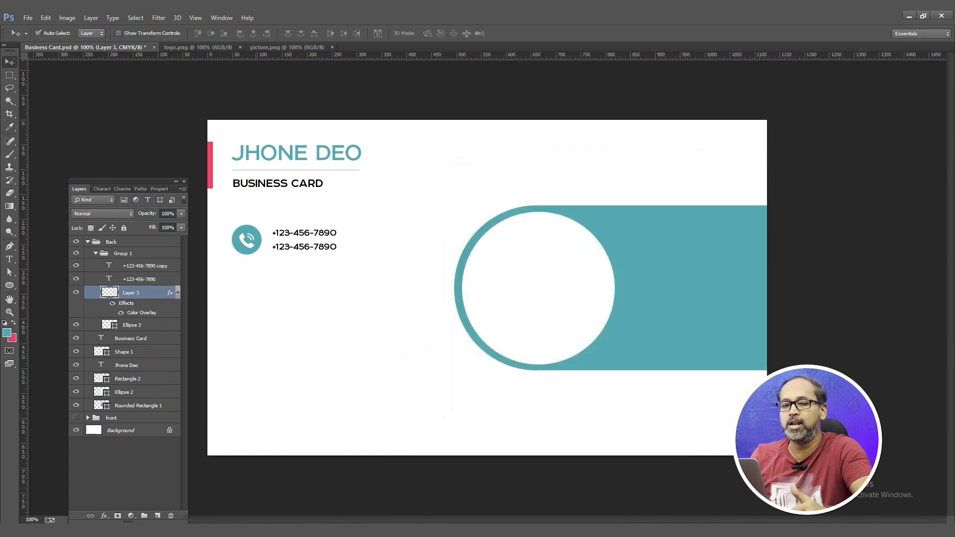
Collapse the telephone contact group and rename it as Call.
click(96, 253)
click(77, 253)
click(76, 253)
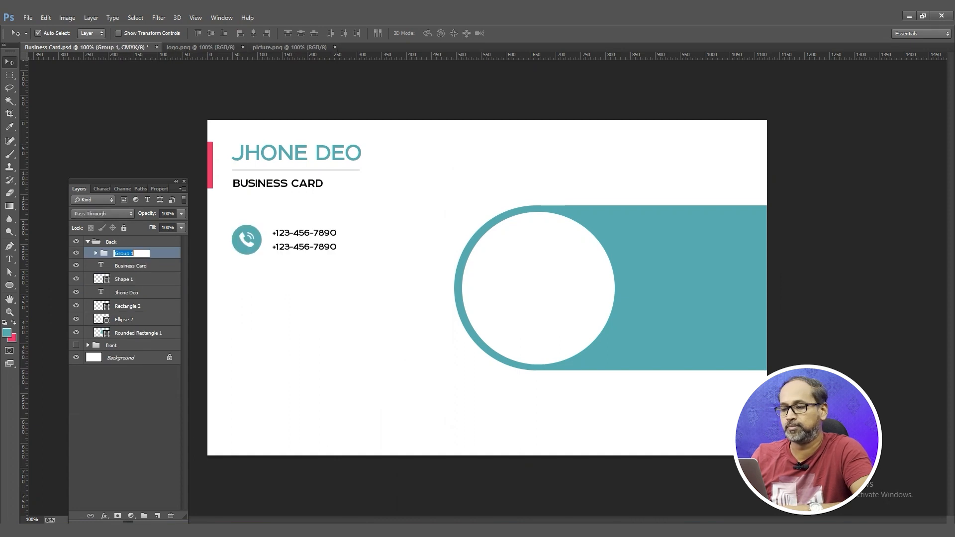
Duplicate the Call group and place the copy directly below the original contact row.
key(ctrl+j)
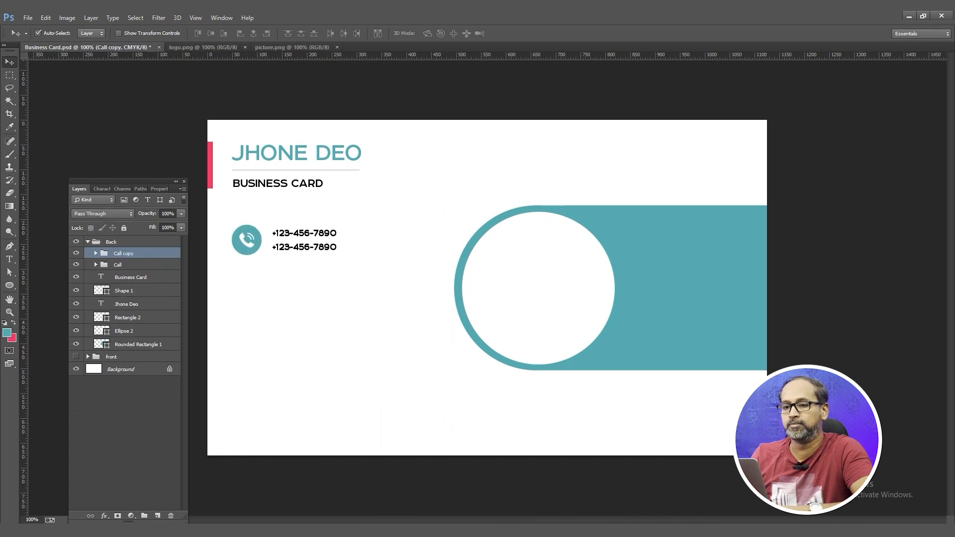
key(ctrl+t)
drag(285, 244, 307, 289)
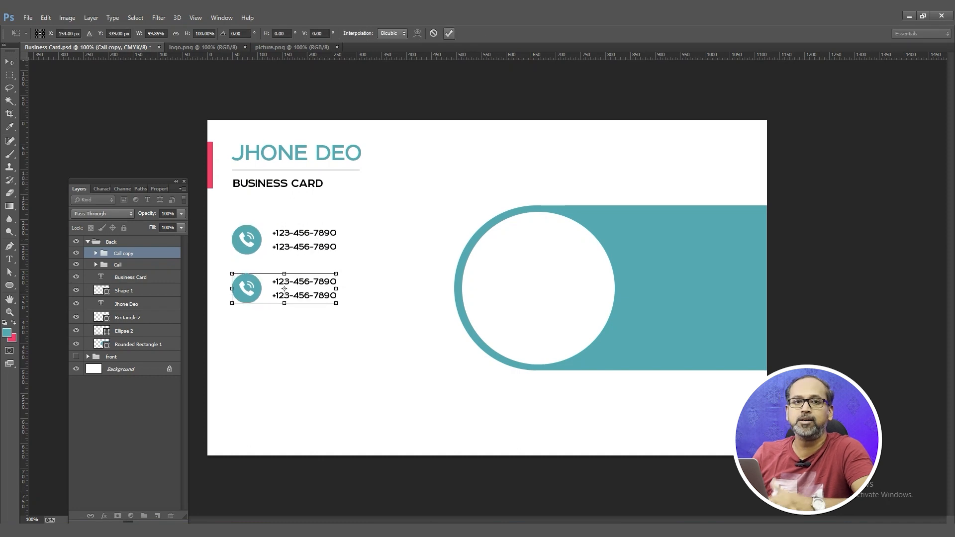
click(449, 34)
Replace the two text lines of the second contact row with "Business Card.Com" and "Business Card ID.in".
key(t)
click(299, 282)
key(ctrl+a)
text(BUSINESSCARD.COM)
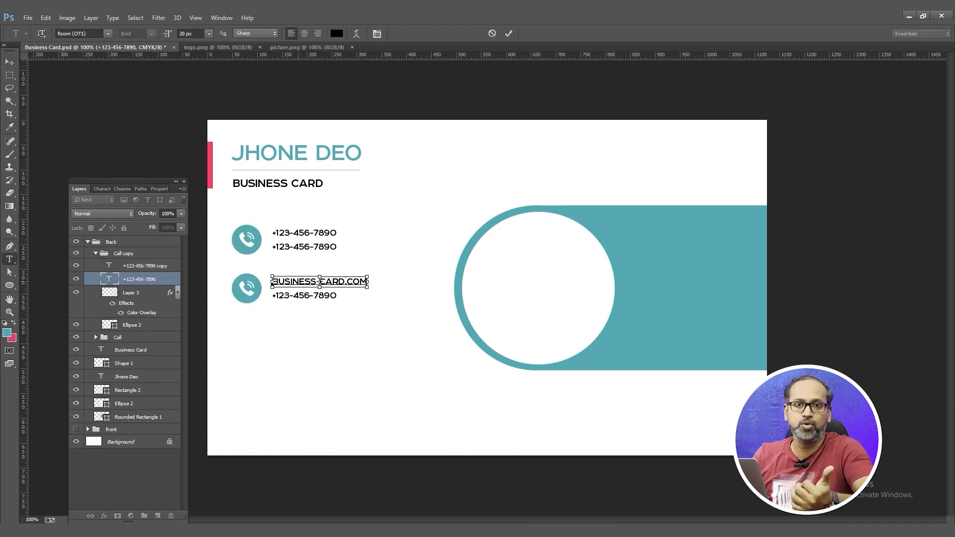
click(508, 34)
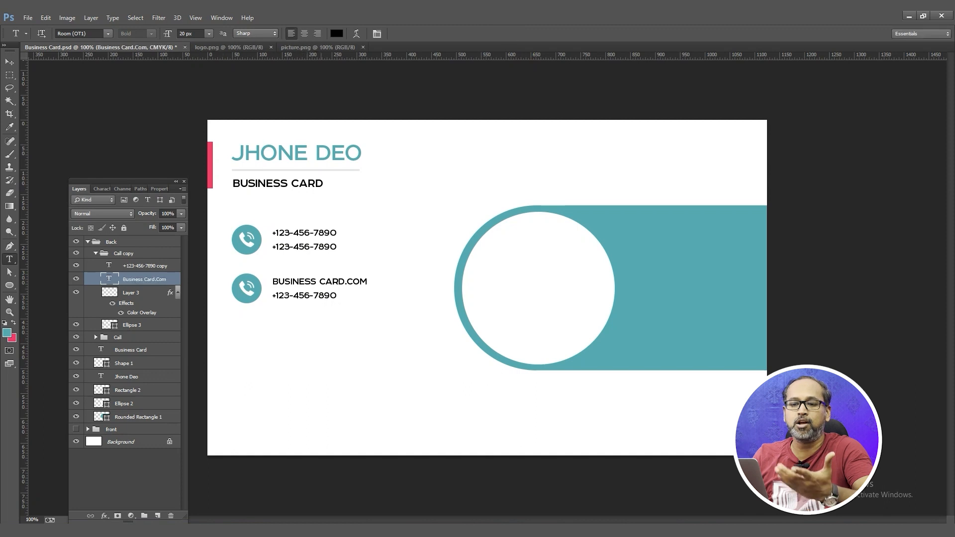
click(305, 296)
key(ctrl+a)
text(Business Card ID.in)
click(509, 34)
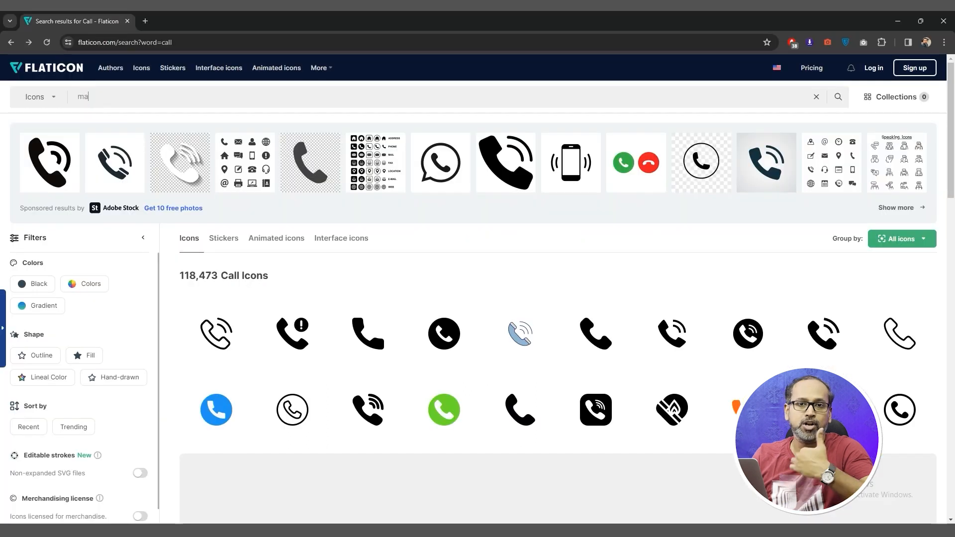
Search Flaticon in the browser for "mail" and capture a screen snip of the enlarged filled Email envelope icon.
key(Return)
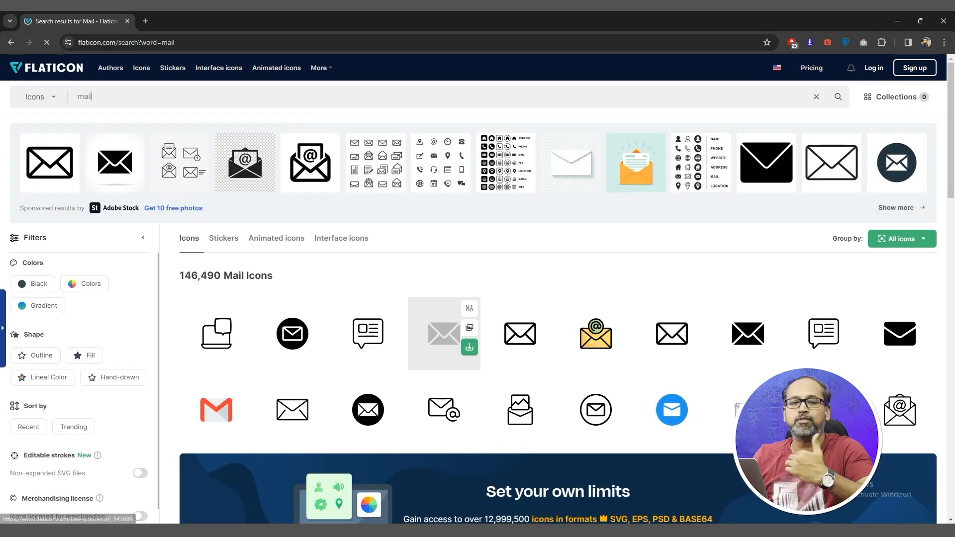
click(444, 333)
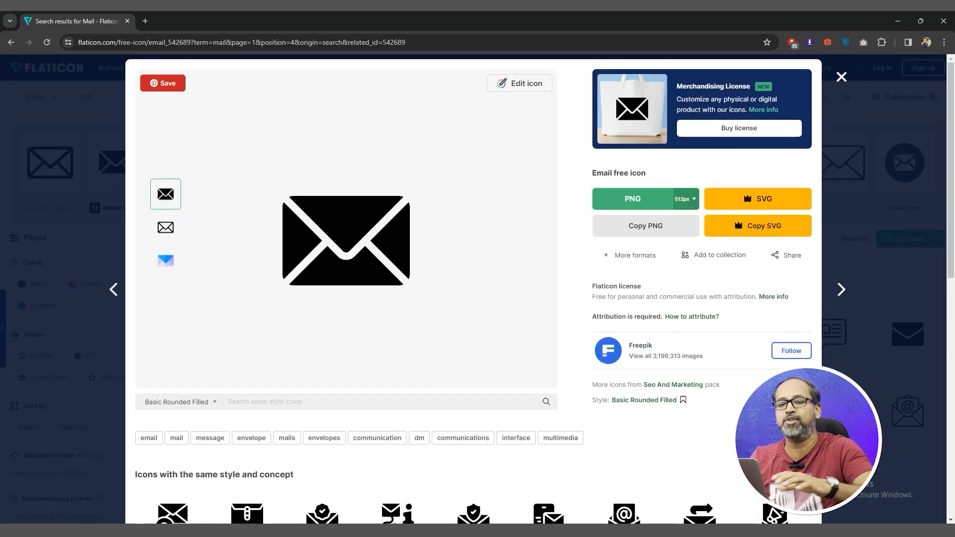
key(super+shift+s)
drag(261, 180, 437, 315)
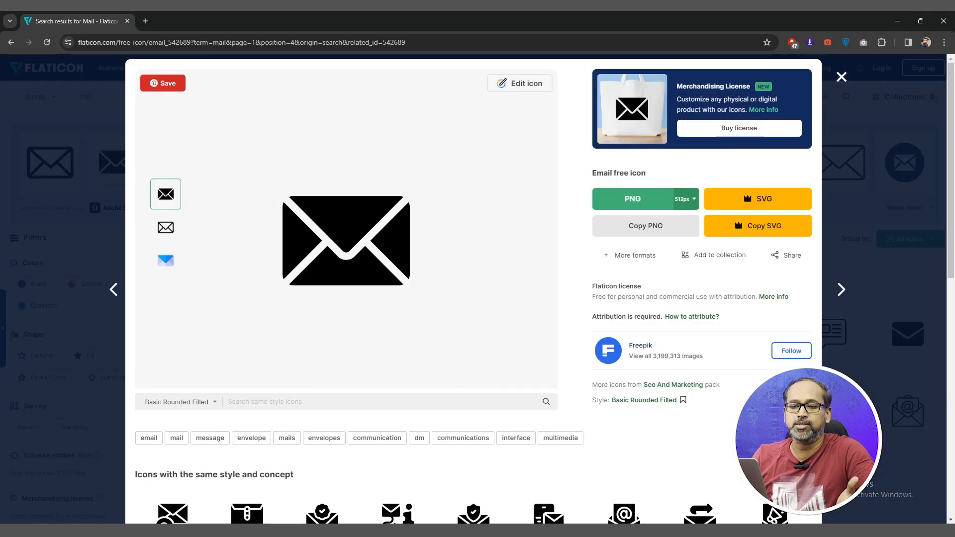
Paste the envelope snip into the copied group in Photoshop and remove its light background with the Magic Wand.
click(566, 528)
click(131, 293)
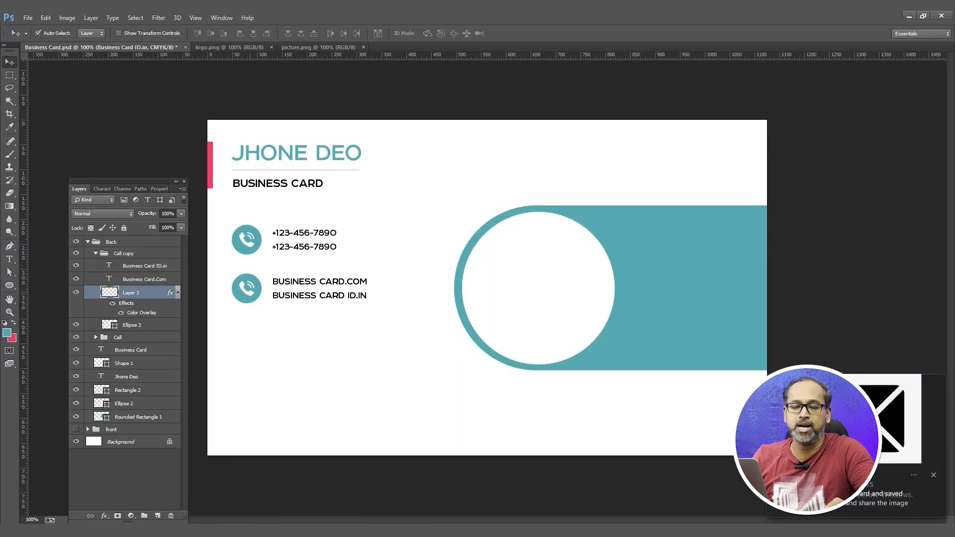
key(ctrl+v)
click(9, 101)
click(414, 258)
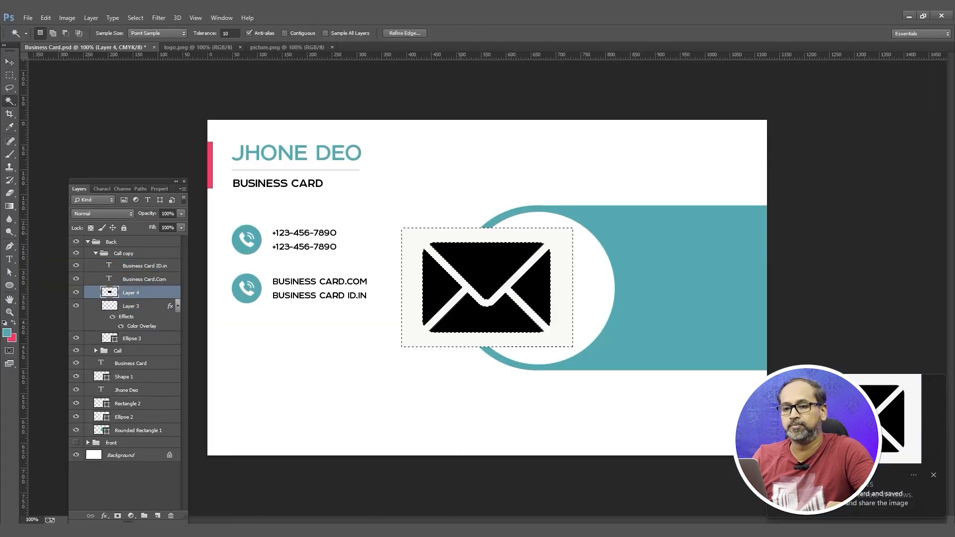
key(ctrl+x)
Scale the envelope icon to about 15% and center it inside the second teal circle.
key(ctrl+t)
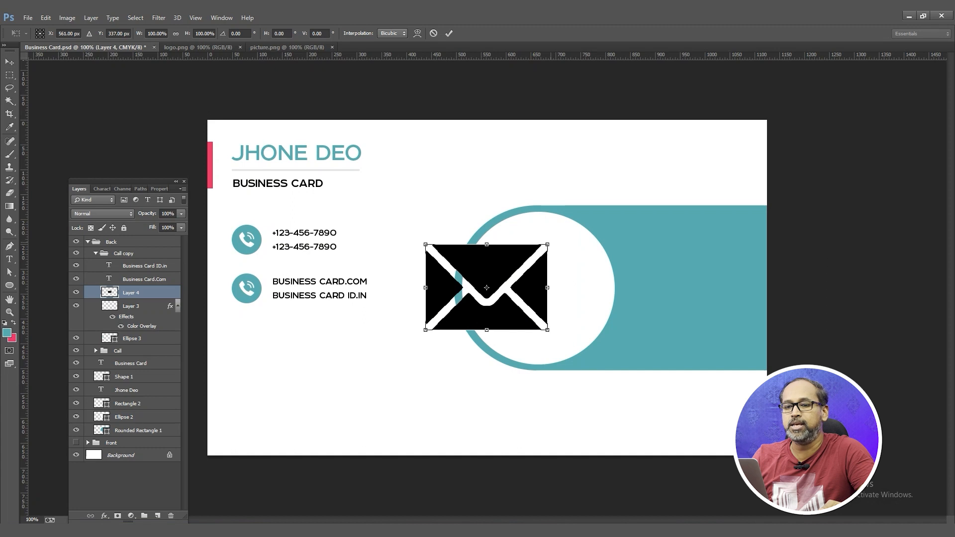
drag(550, 242, 506, 274)
key(Return)
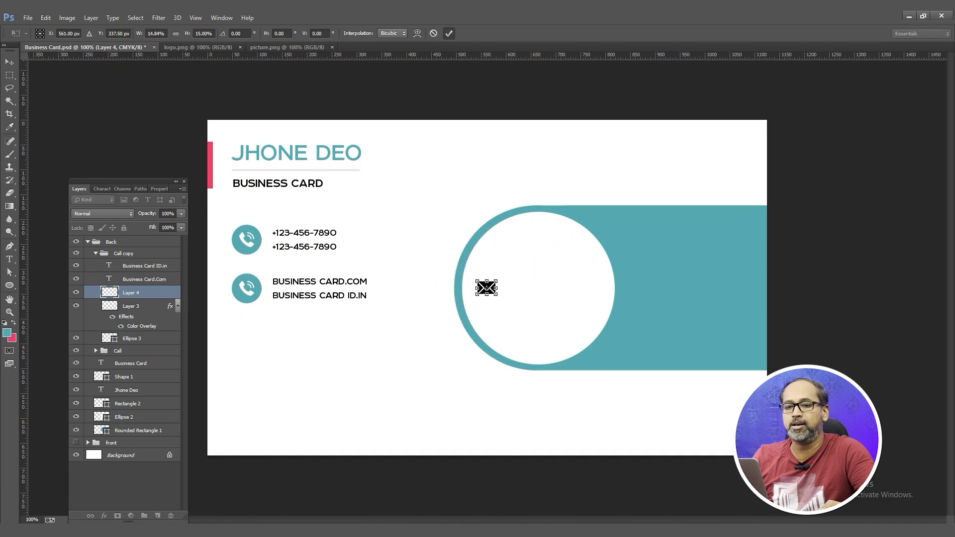
key(v)
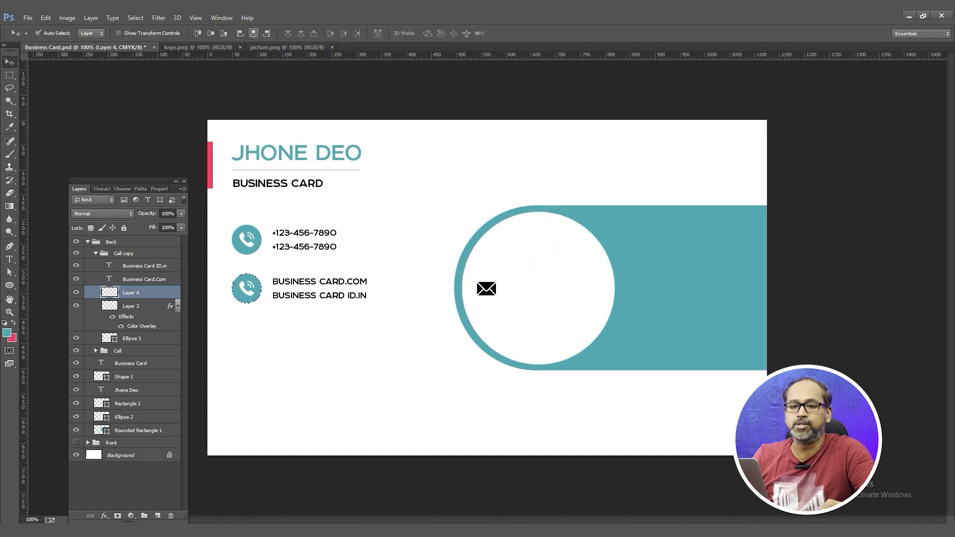
drag(486, 288, 246, 288)
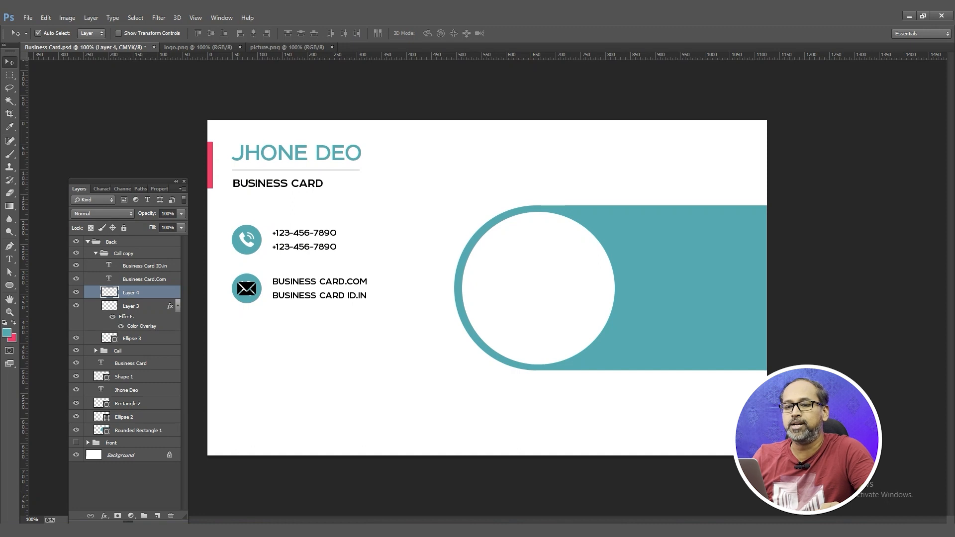
Copy the telephone icon's layer style onto the envelope icon and delete the telephone icon layer from the copied group.
click(141, 306)
right_click(141, 306)
click(178, 286)
click(146, 293)
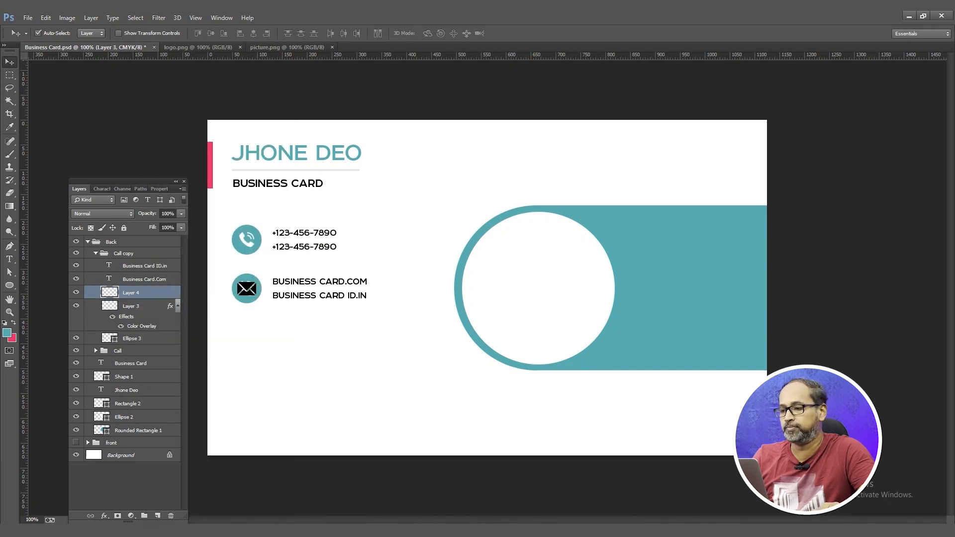
right_click(134, 294)
click(175, 298)
click(139, 325)
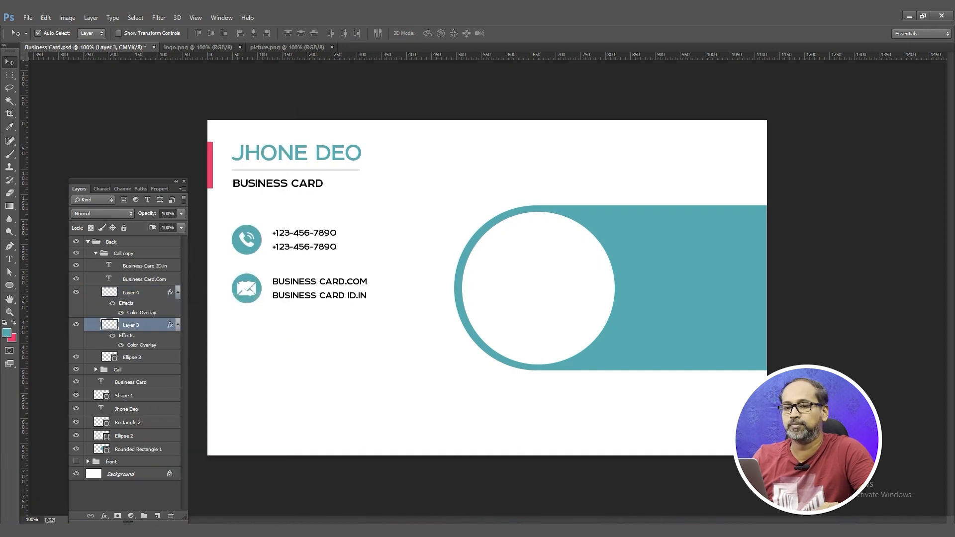
key(Delete)
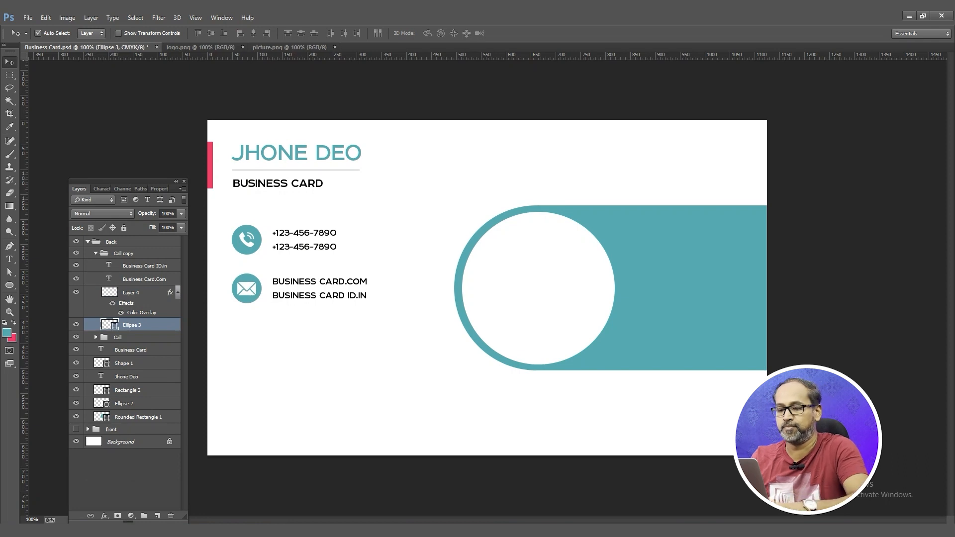
Rename the copied group as mail, duplicate it, and place the duplicate below as a third contact row.
click(96, 254)
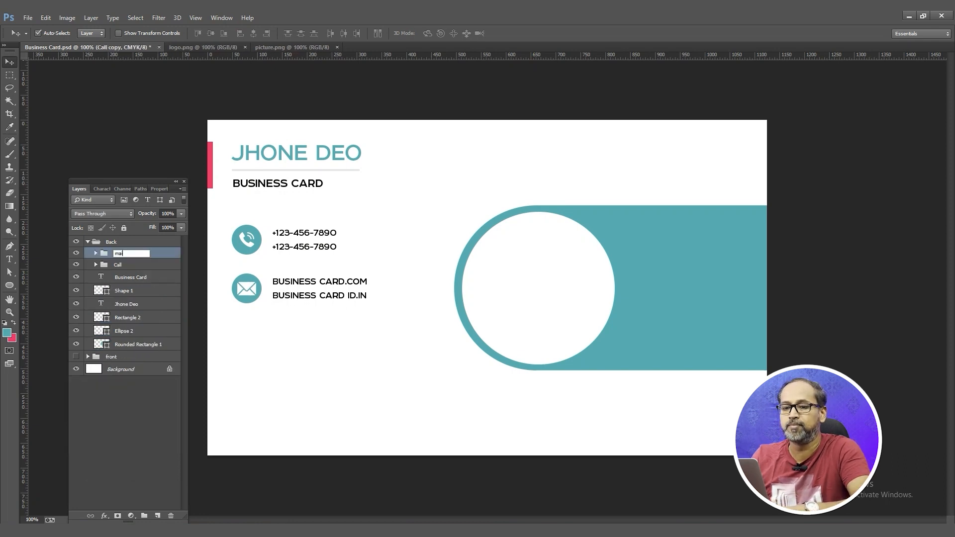
key(ctrl+j)
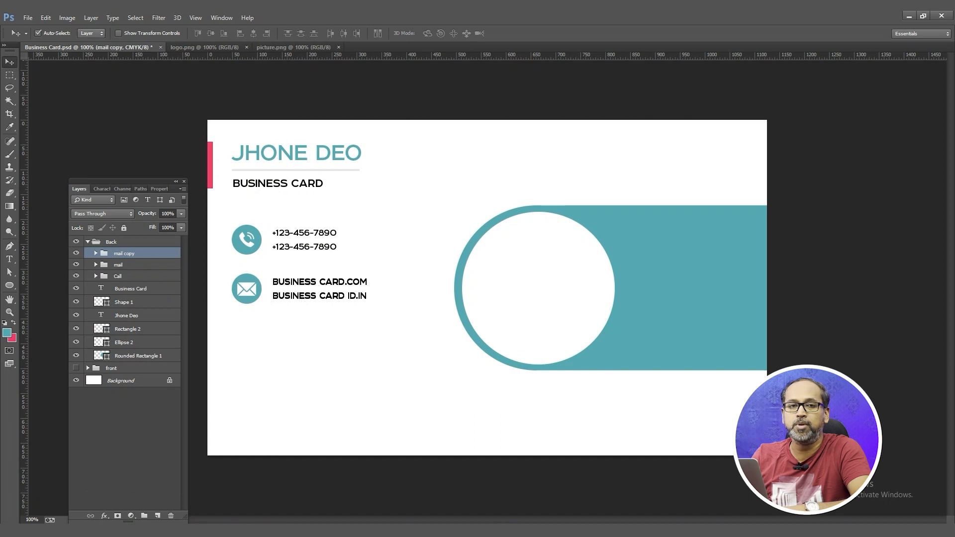
drag(298, 288, 318, 306)
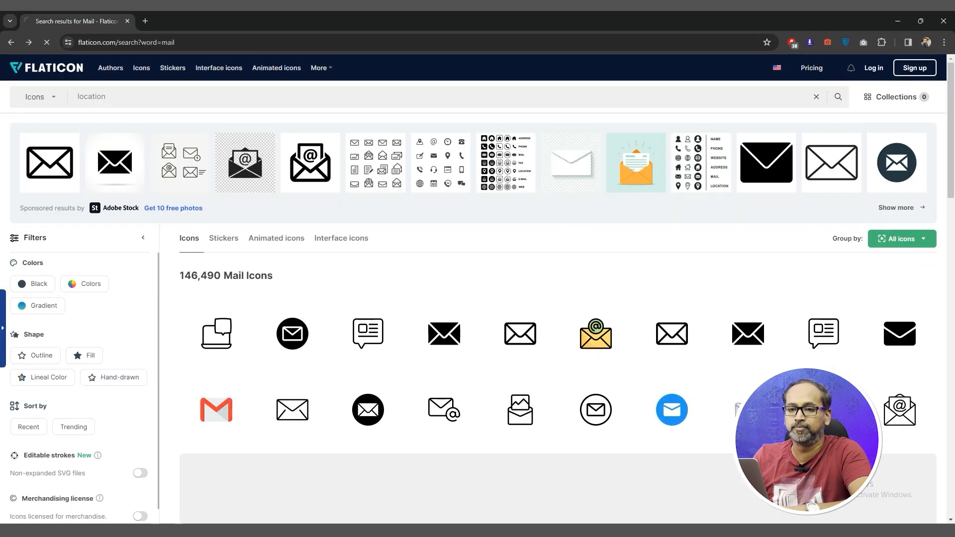
Search Flaticon in the browser for "location" and capture a screen snip of the enlarged black Pin icon.
scroll(249, 309, down, 2)
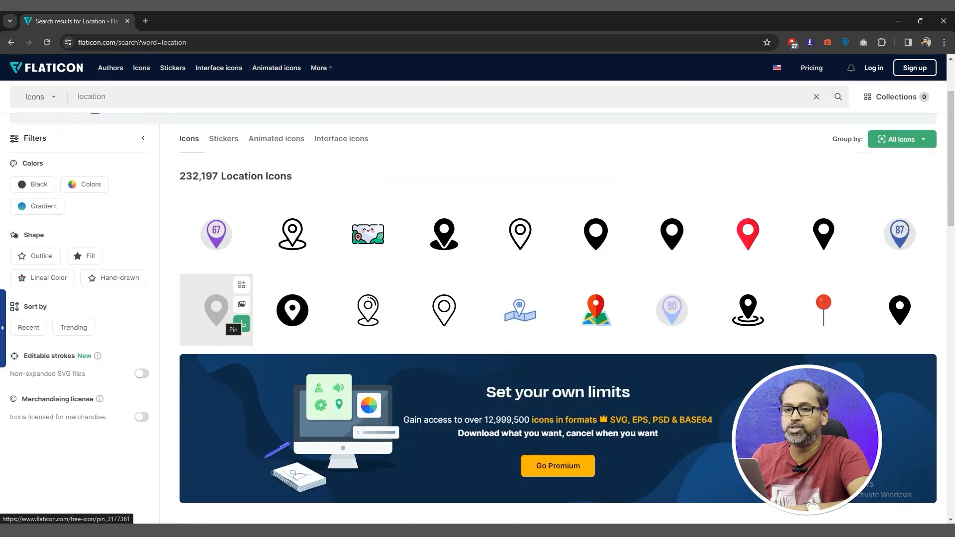
click(219, 313)
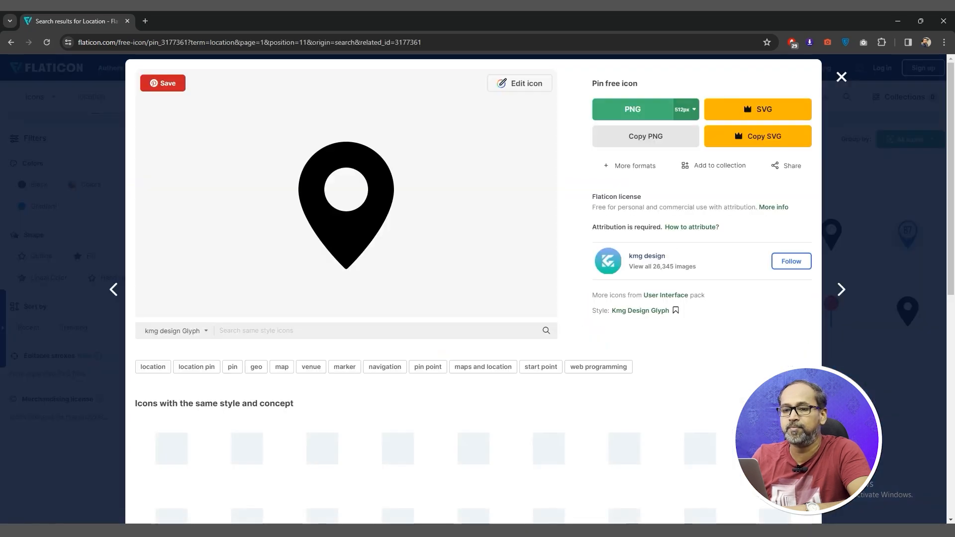
key(super+shift+s)
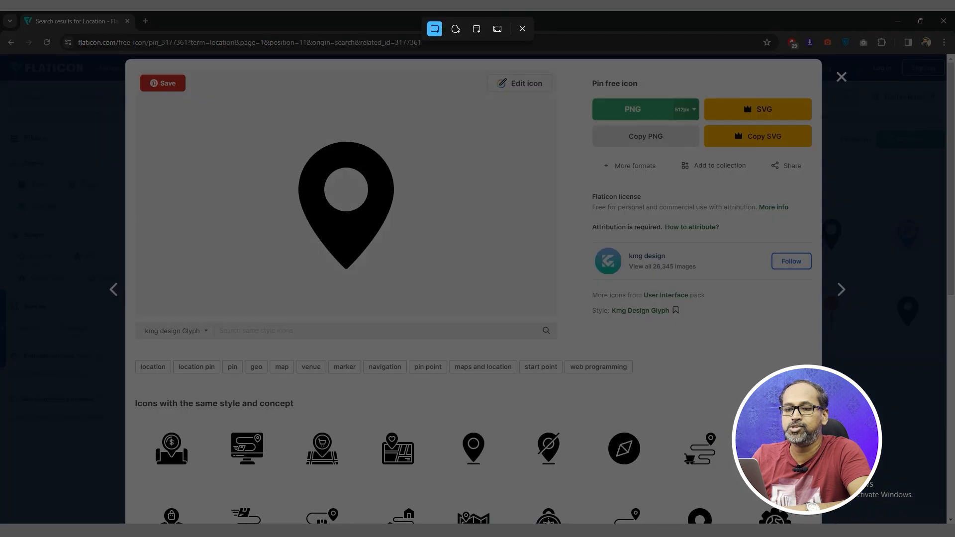
drag(293, 127, 403, 281)
Paste the pin snip into the mail copy group in Photoshop and delete its light background with the Magic Wand.
key(alt+Tab)
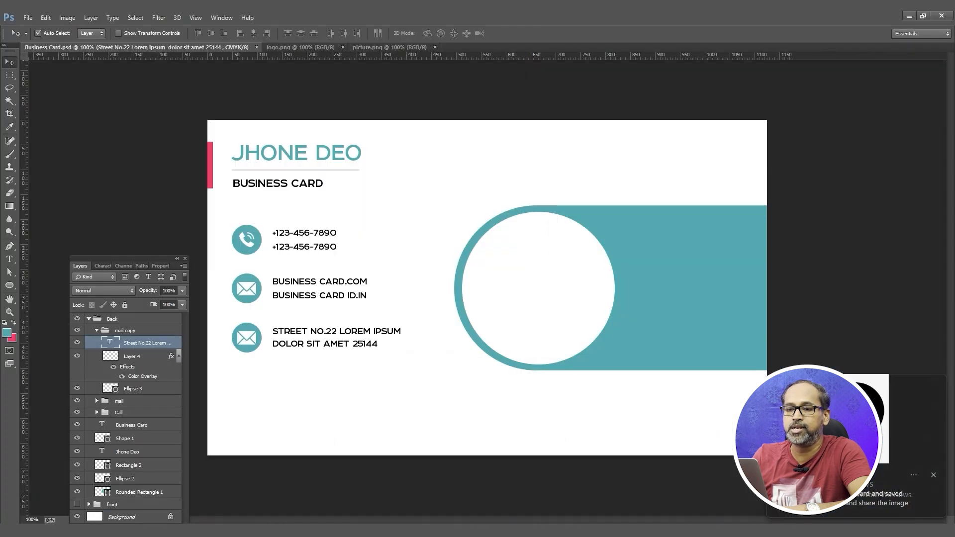
key(ctrl+v)
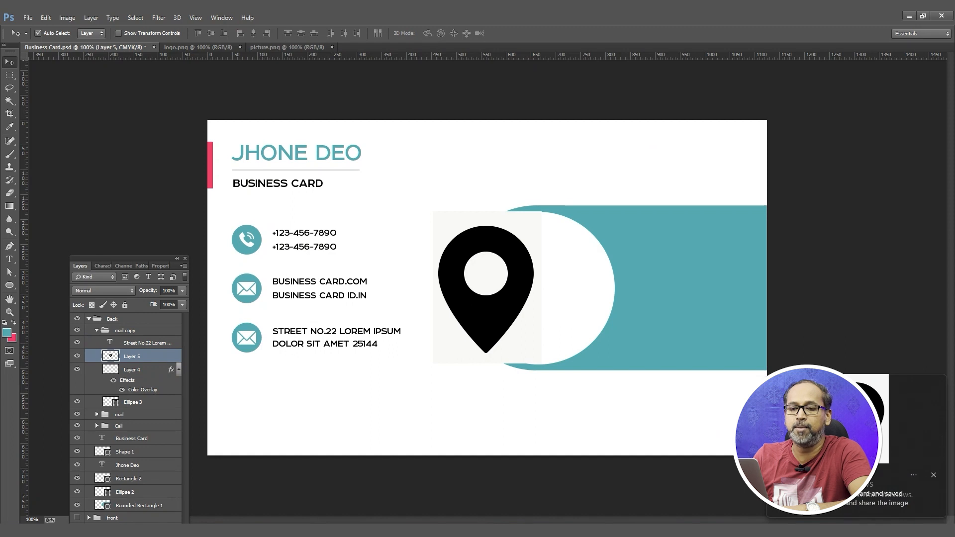
key(w)
click(452, 334)
key(Delete)
key(ctrl+d)
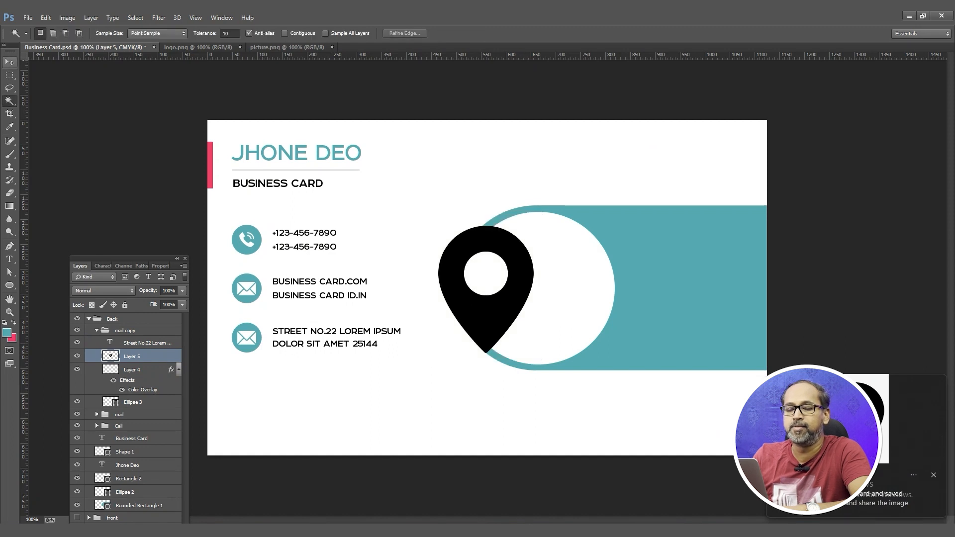
Scale the pin icon to 12.5% and place it inside the third teal circle.
key(ctrl+t)
drag(533, 222, 250, 348)
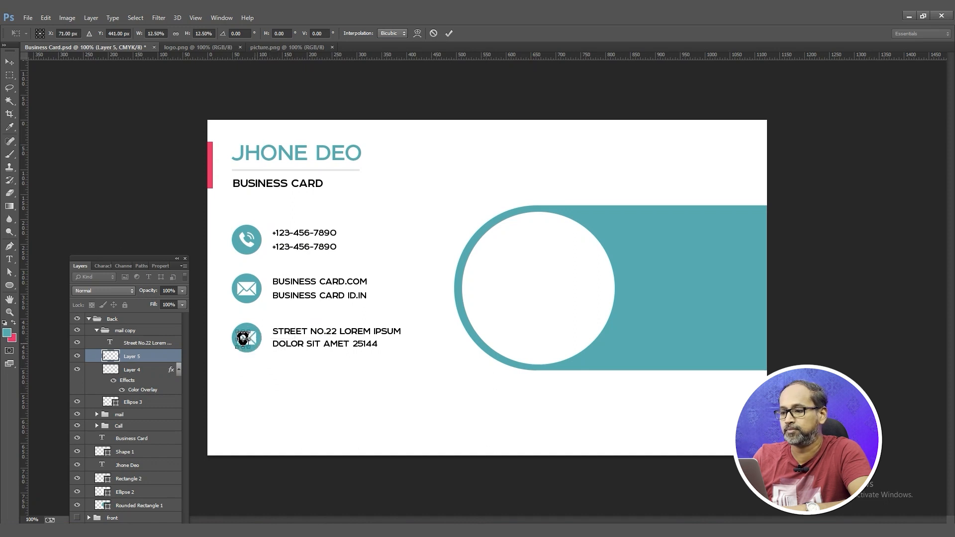
key(Return)
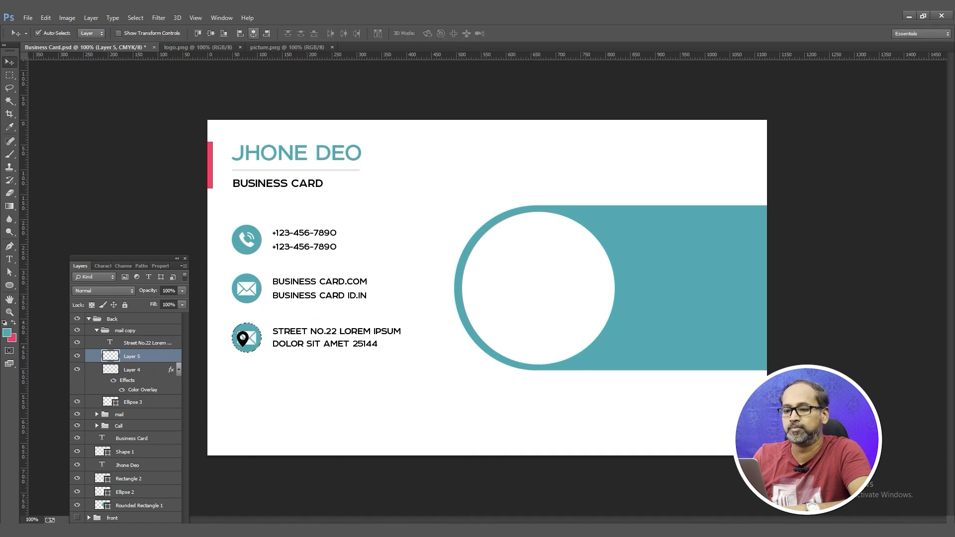
Delete the envelope icon from the third contact row and paste the white Color Overlay layer style onto the pin icon.
click(145, 370)
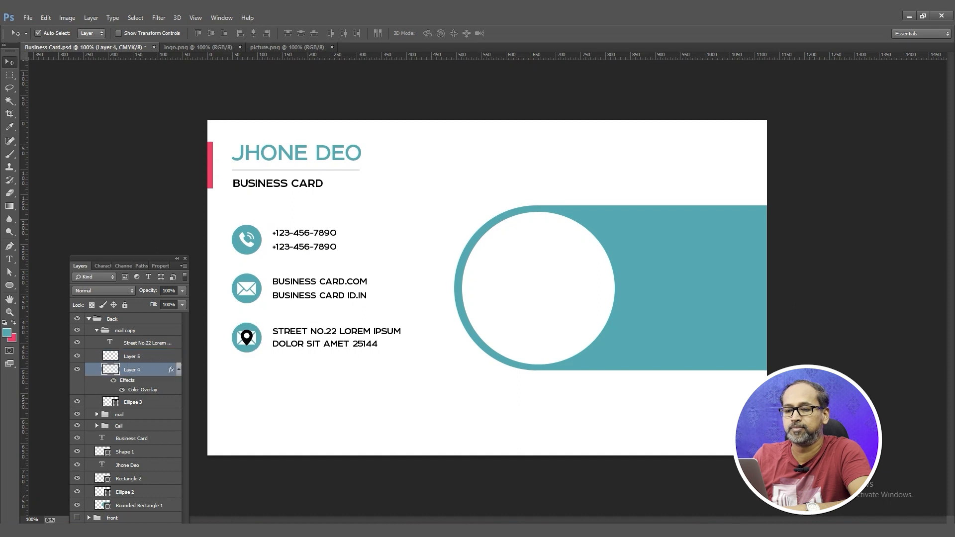
key(Delete)
right_click(146, 357)
click(187, 298)
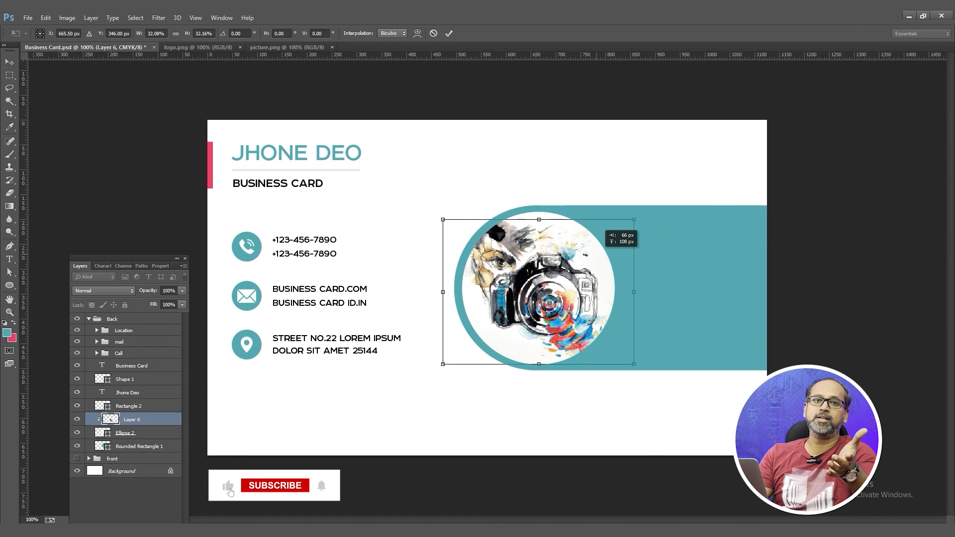
Scale the clipped camera picture to about 34% and position it so that it fills the circle.
drag(597, 254, 598, 247)
mouse_move(635, 356)
mouse_down()
mouse_move(646, 365)
mouse_move(624, 348)
mouse_move(634, 350)
mouse_up()
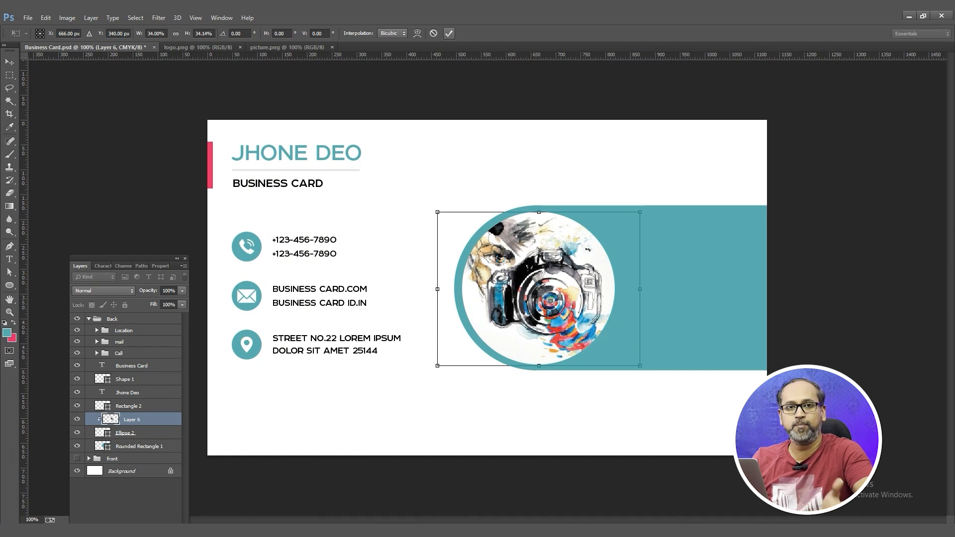
key(Return)
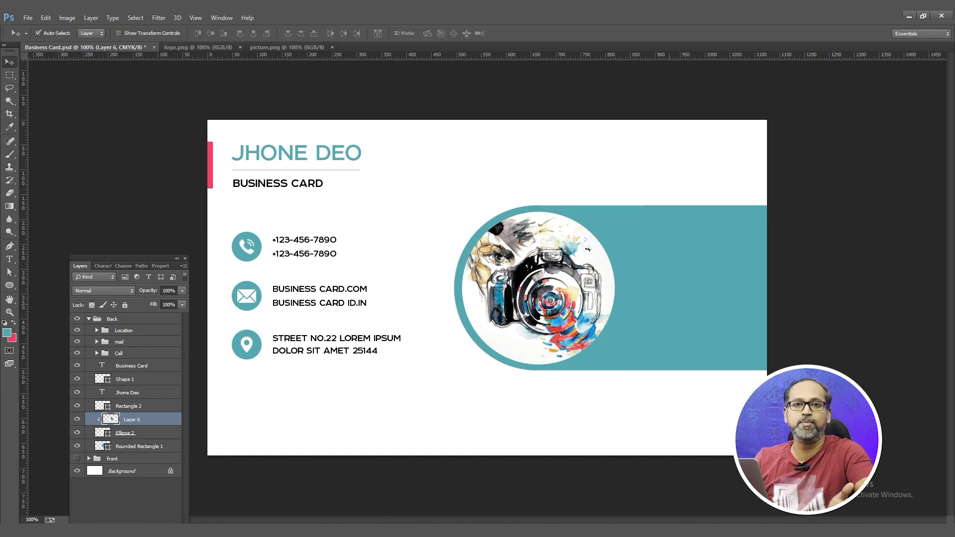
Add a Pattern Overlay layer style with the black pattern at 100% opacity to the Rounded Rectangle 1 layer.
click(94, 452)
right_click(94, 453)
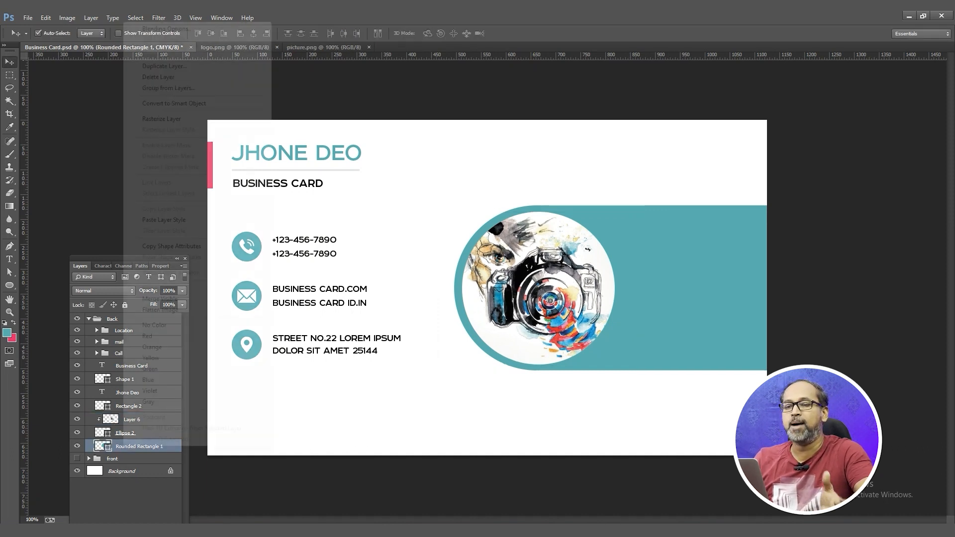
key(Escape)
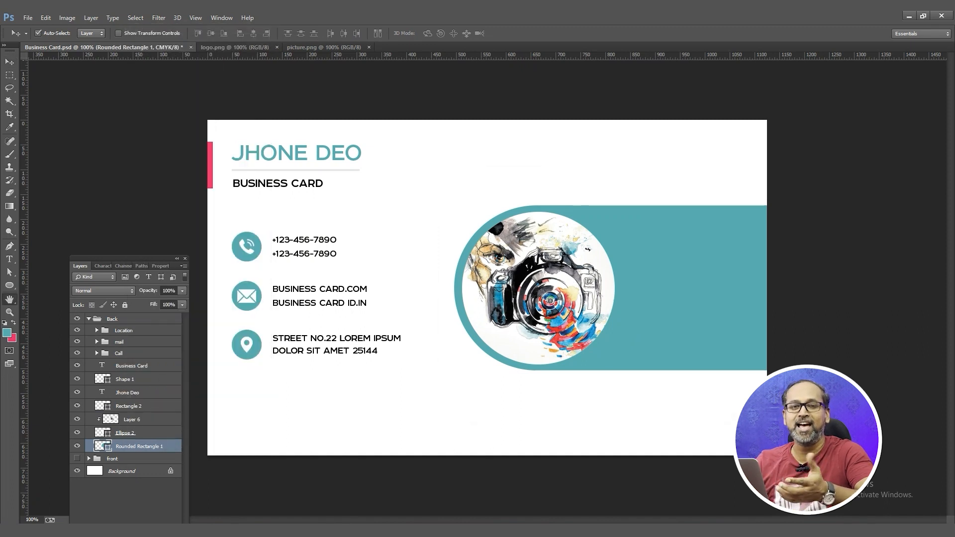
double_click(88, 451)
drag(626, 171, 298, 148)
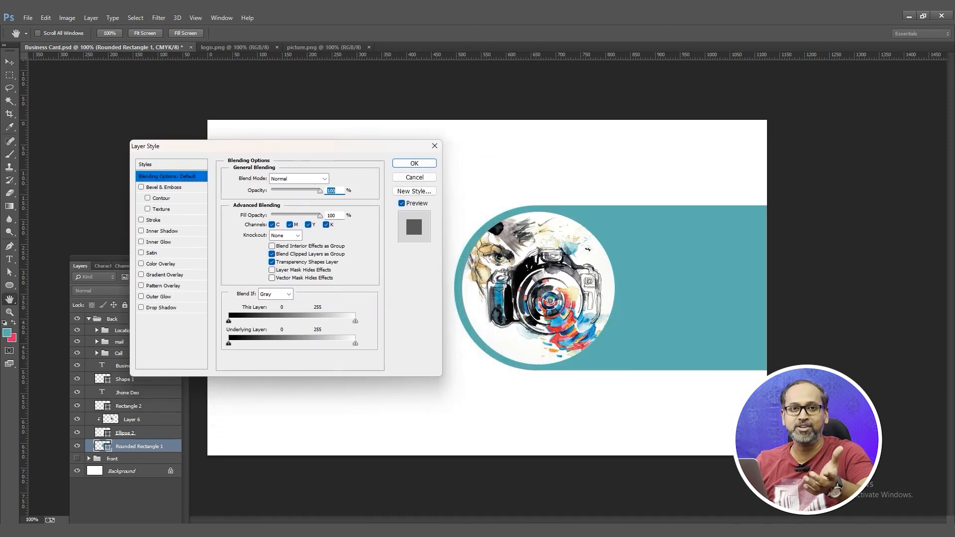
click(163, 287)
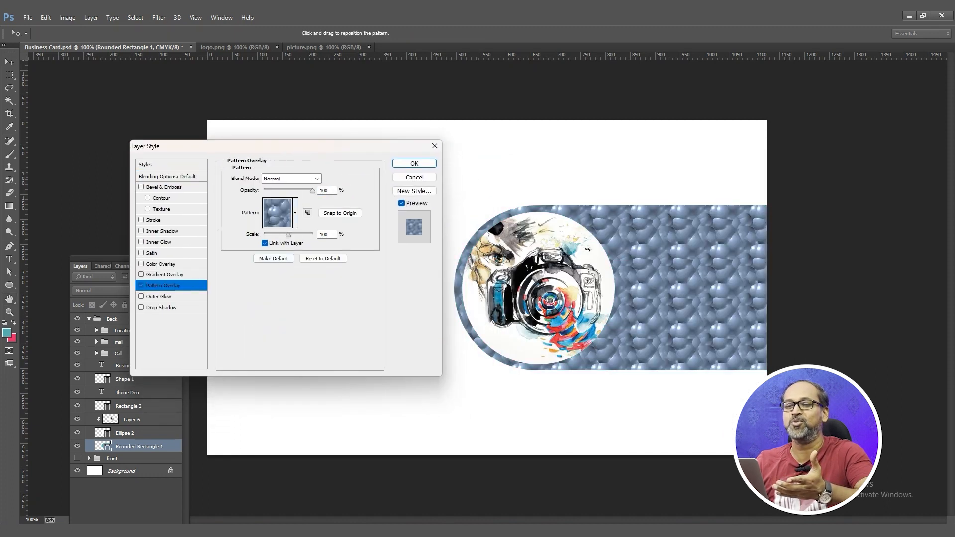
click(296, 213)
click(311, 259)
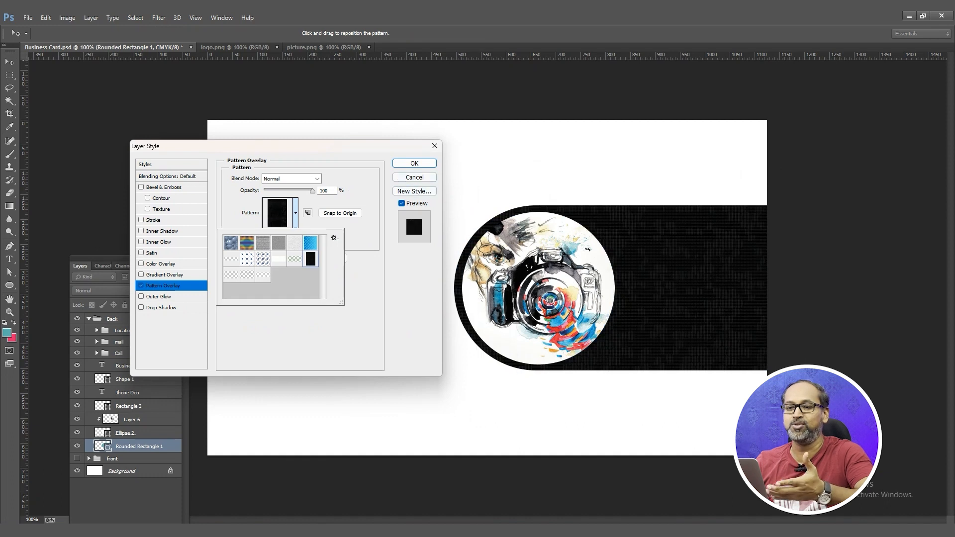
click(414, 163)
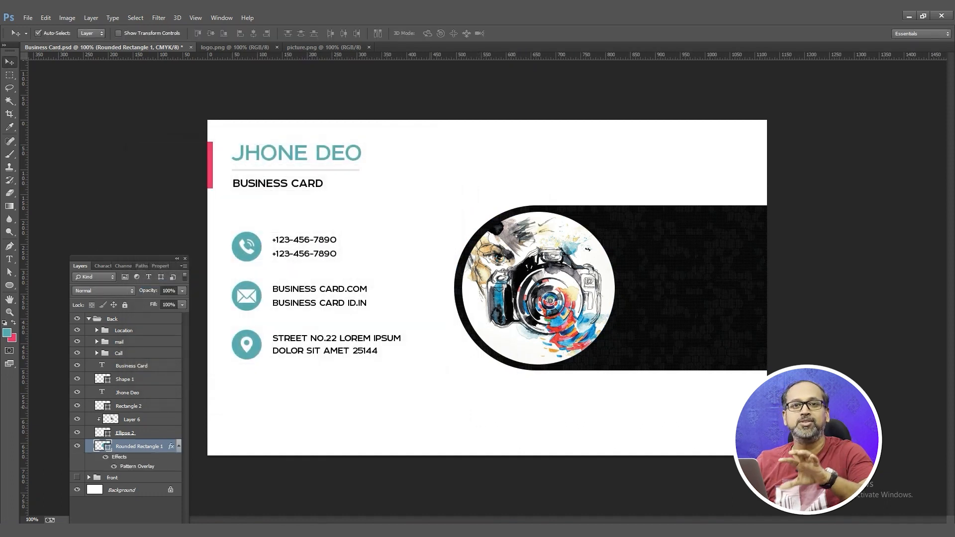
click(89, 319)
key(ctrl+shift+alt+n)
key(ctrl+v)
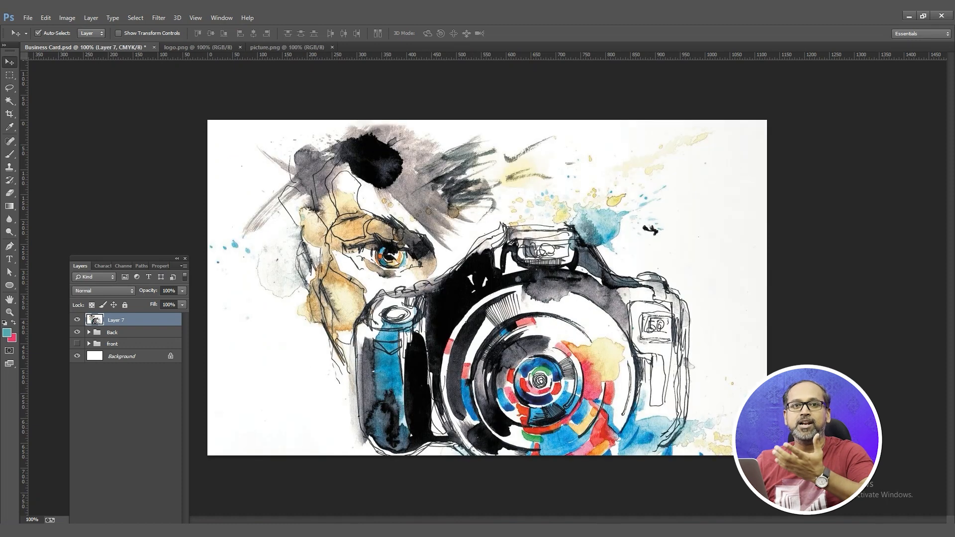
key(ctrl+z)
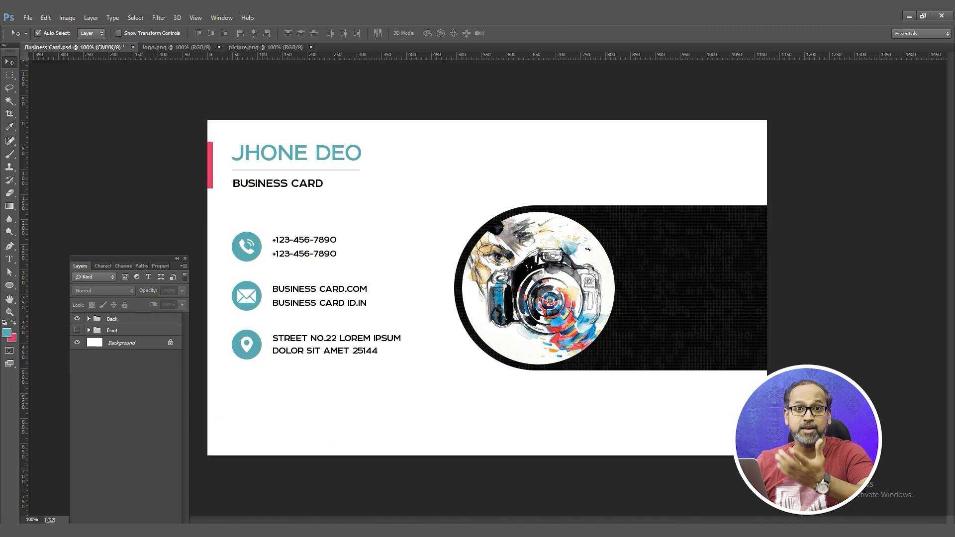
click(89, 319)
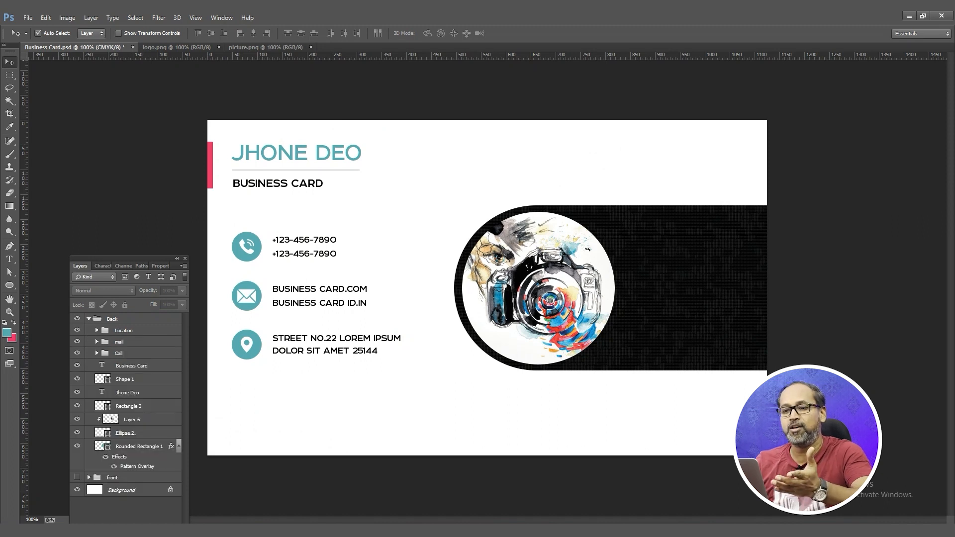
Paste the camera picture directly above the Background layer as a 10% opacity watermark, shifted toward the card's lower right.
click(139, 446)
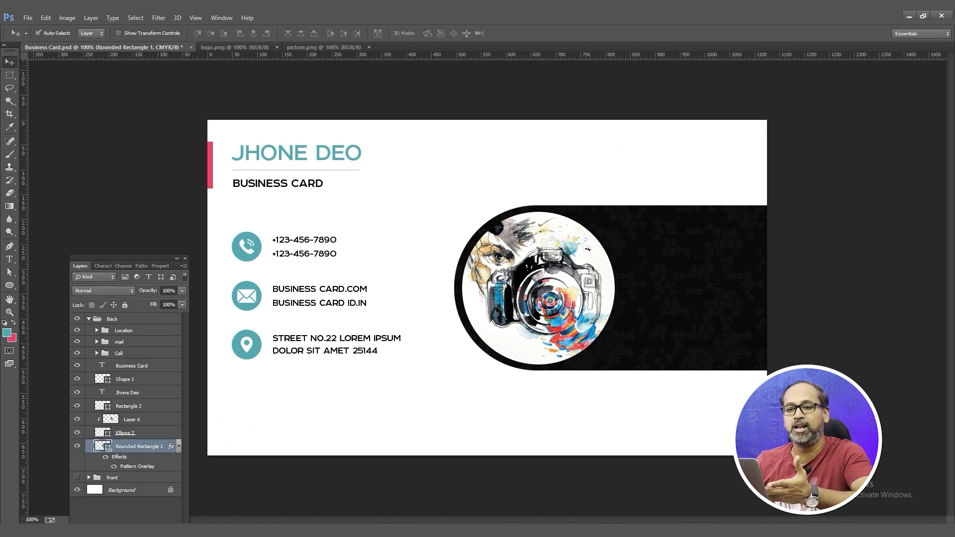
click(122, 490)
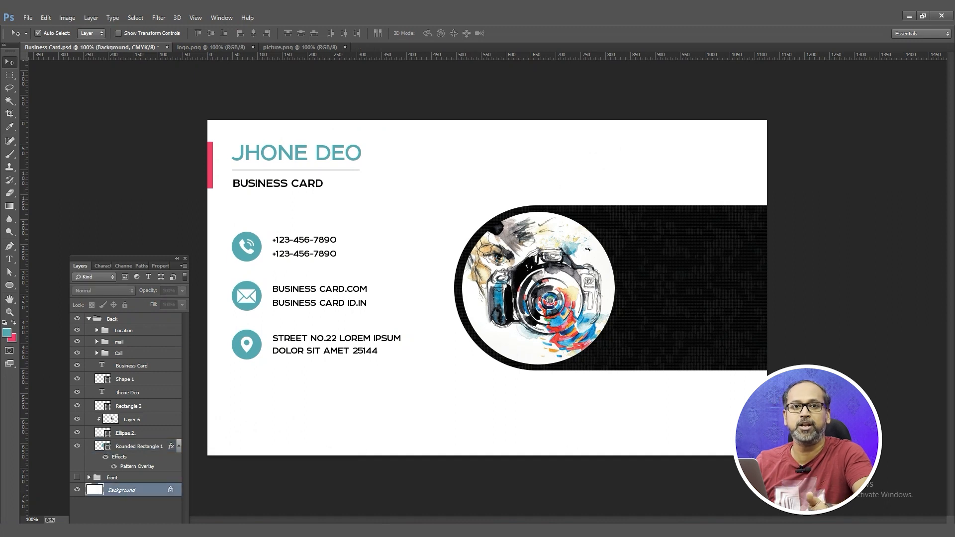
key(ctrl+v)
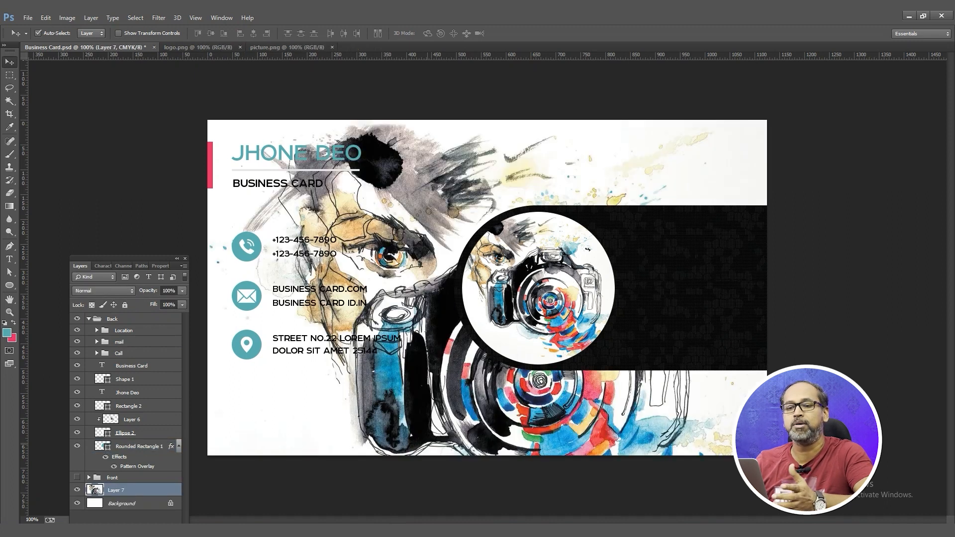
key(1)
drag(509, 352, 583, 374)
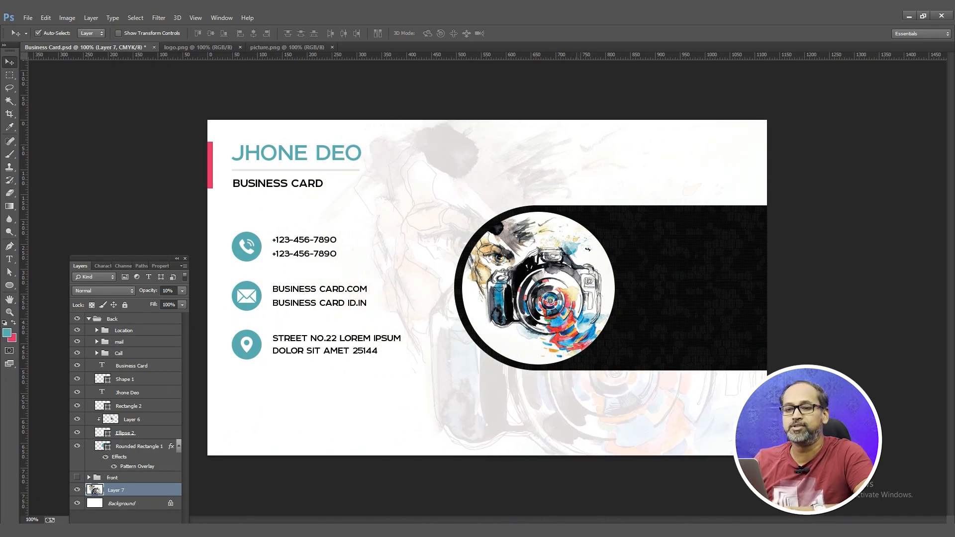